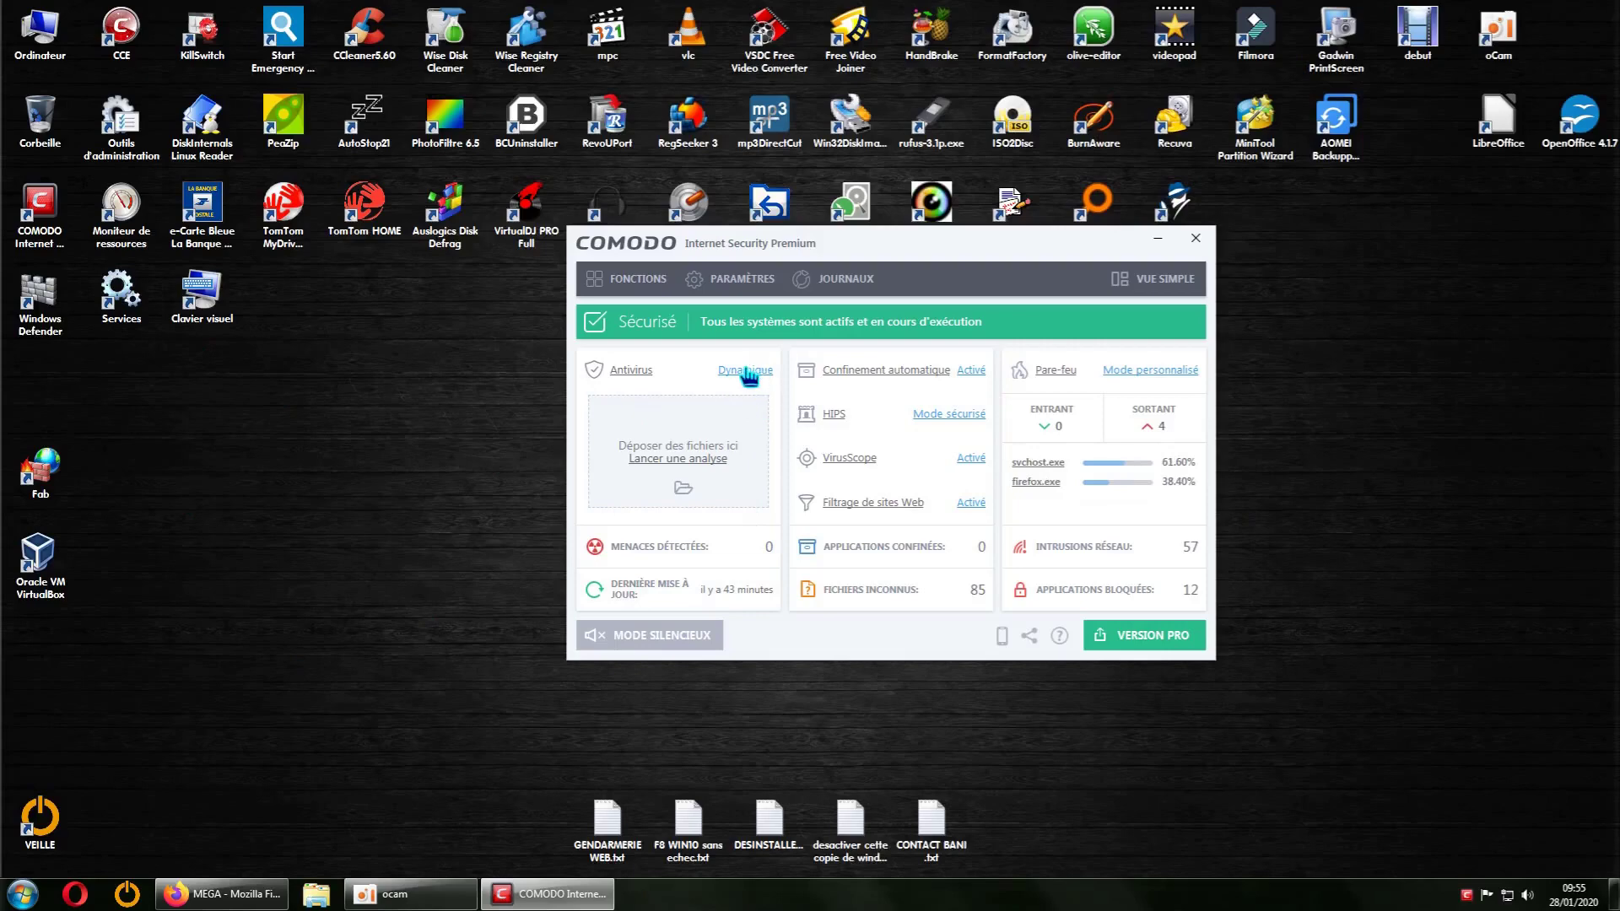
Step: Select Dynamique as the antivirus mode and close the COMODO window
{"action": "left_click", "coordinate": [745, 370]}
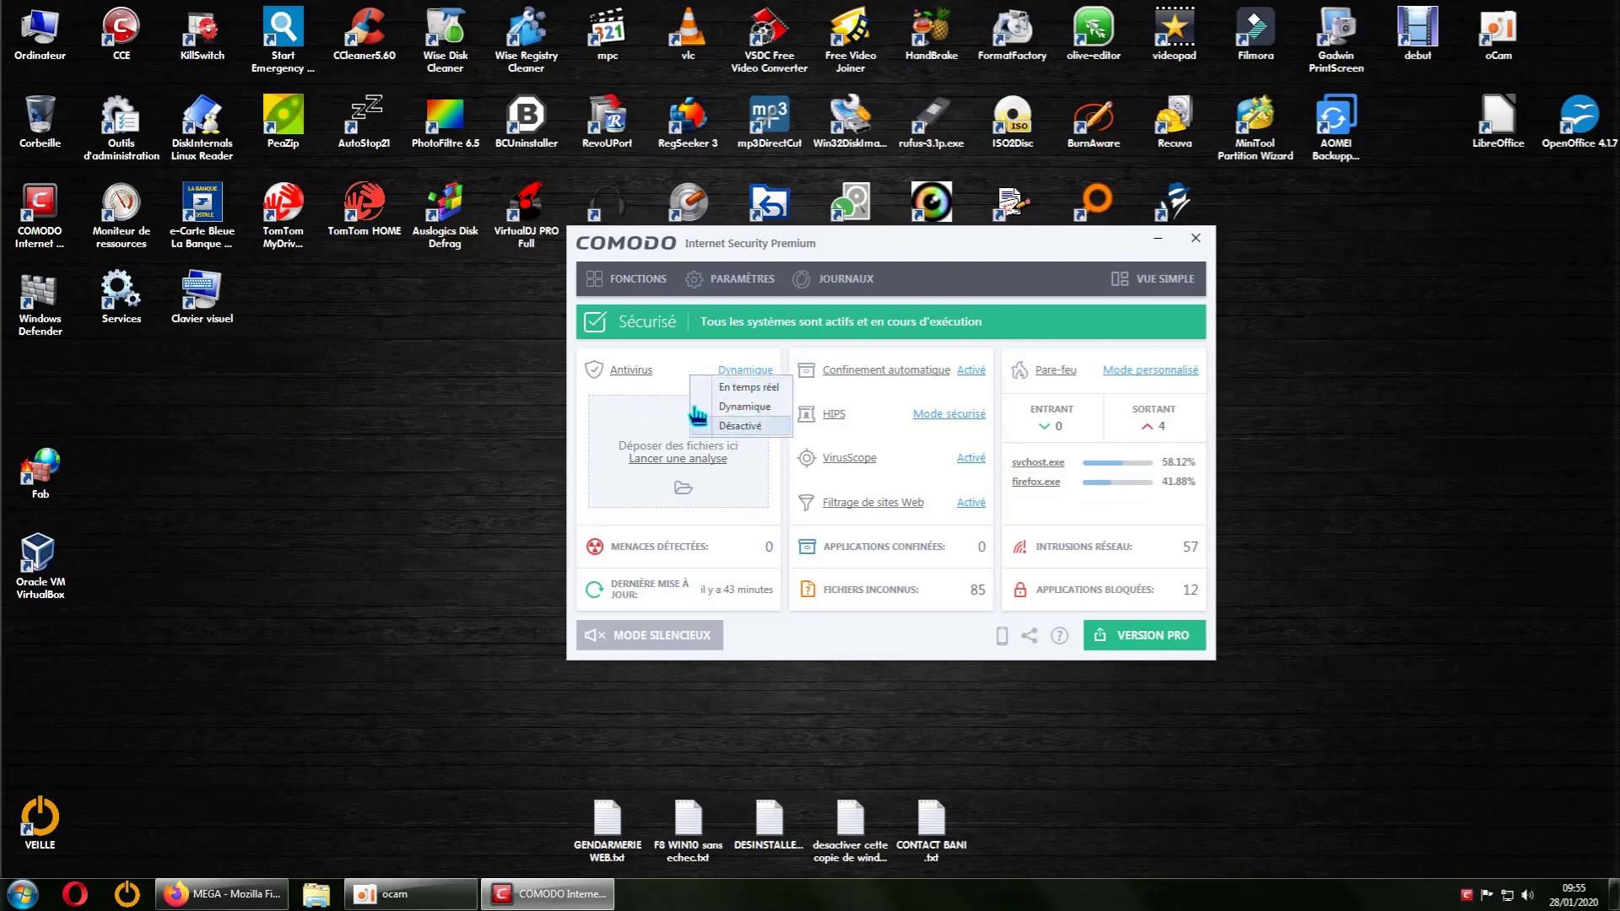
{"action": "left_click", "coordinate": [724, 408]}
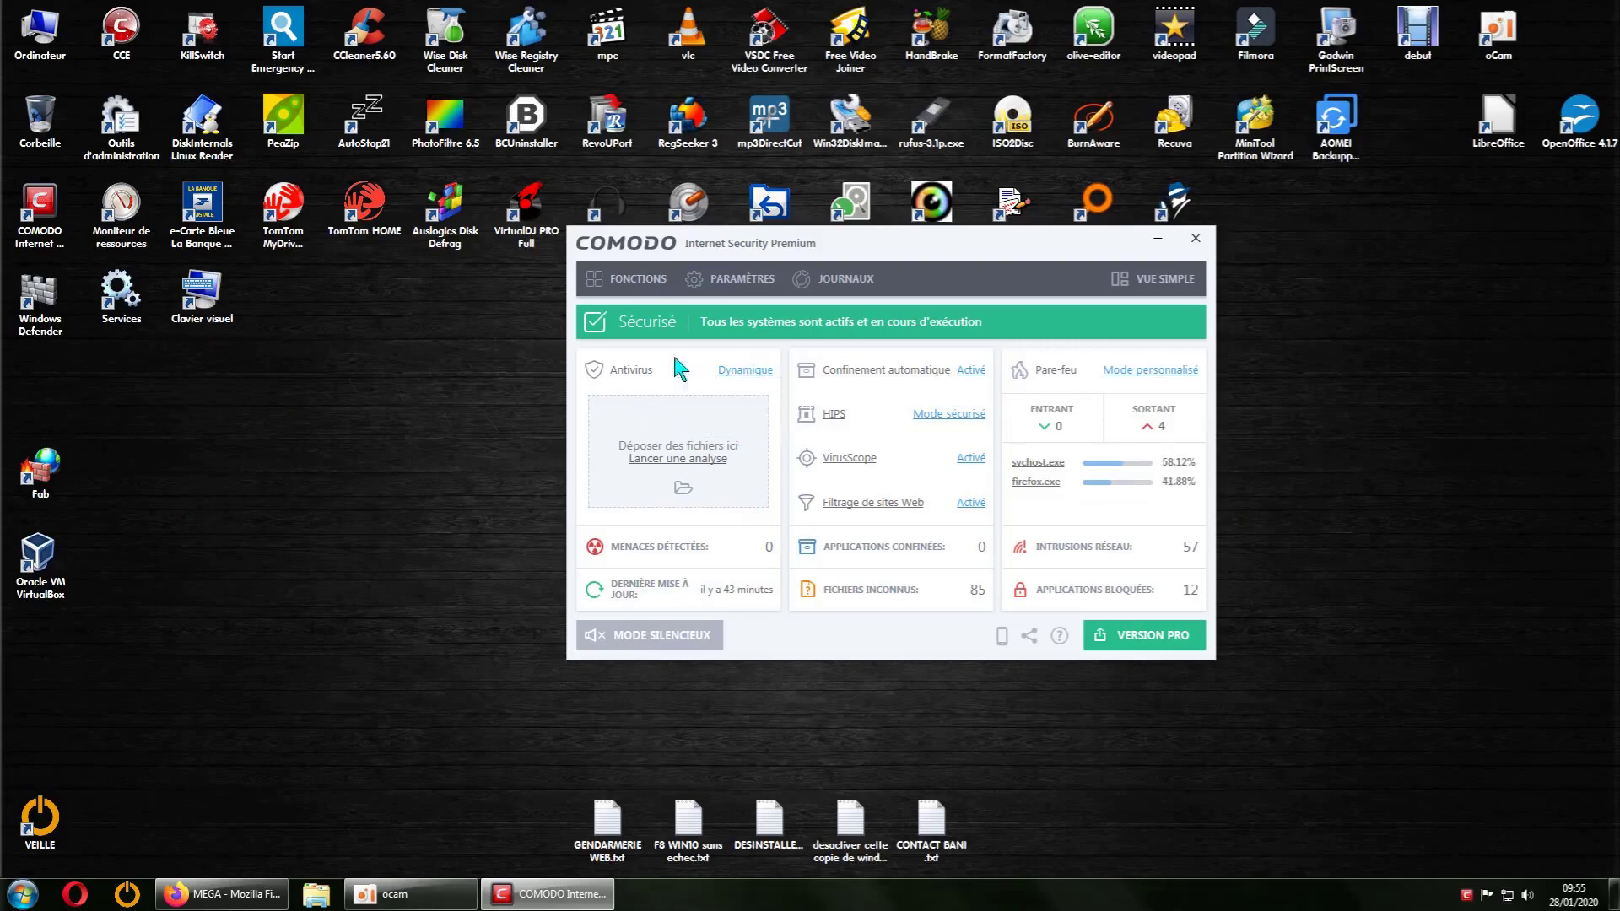
{"action": "left_click", "coordinate": [1196, 238]}
Step: Extract NEW_virus ytisf-MALWARE 01 sample.zip from X:\TELECHARGEMENT DOWNLOAD into its own folder using PeaZip's smart extraction
{"action": "double_click", "coordinate": [35, 44]}
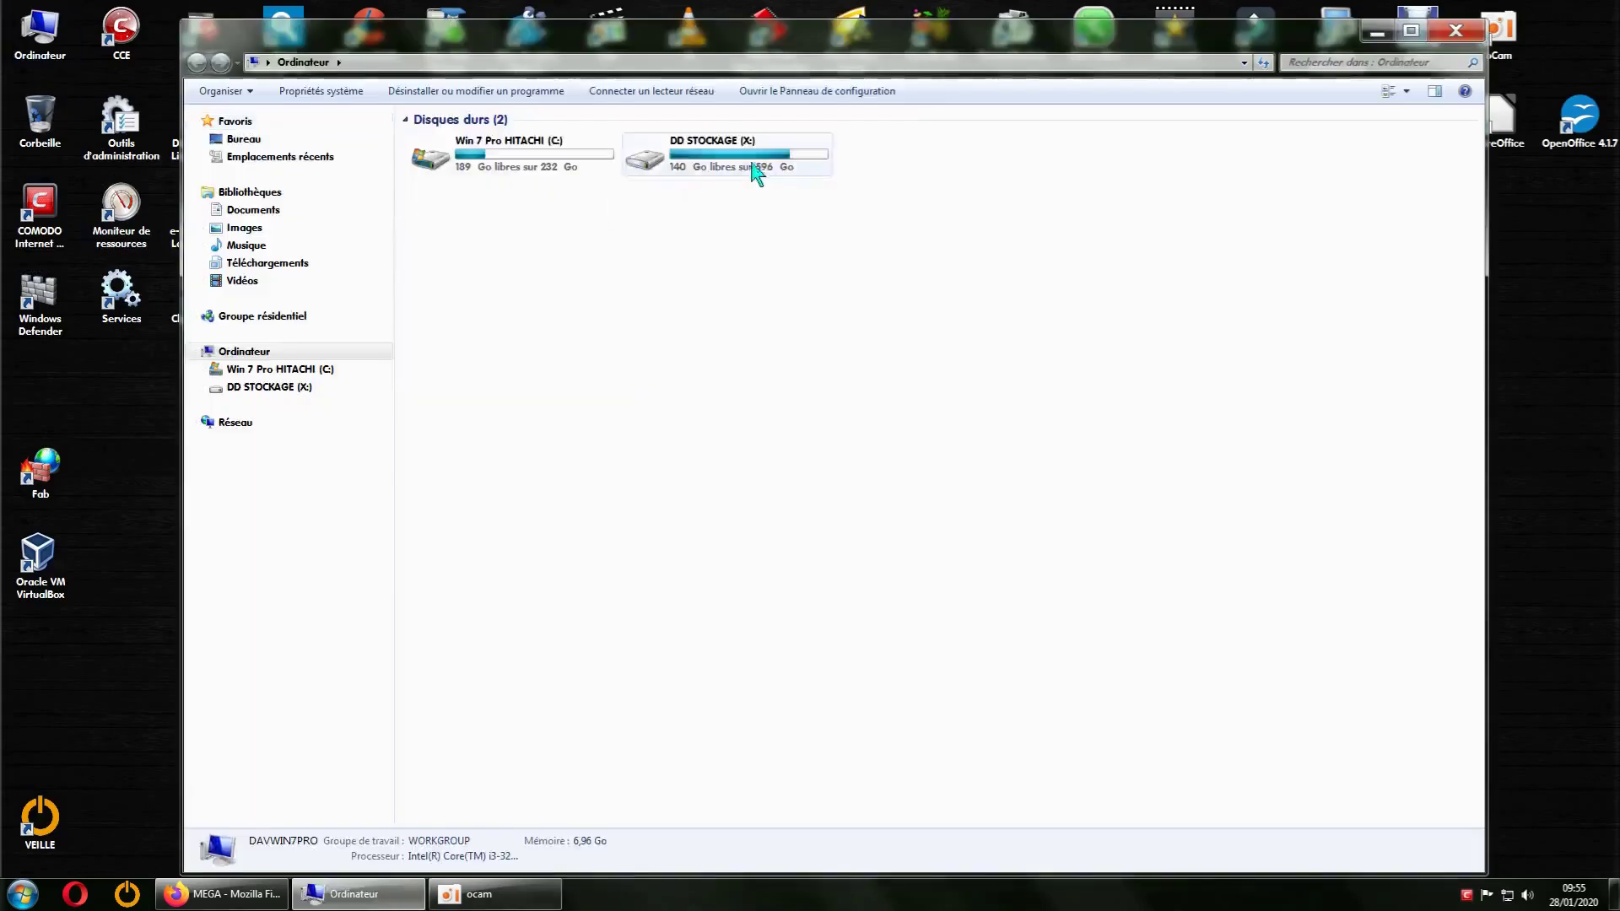
{"action": "double_click", "coordinate": [756, 174]}
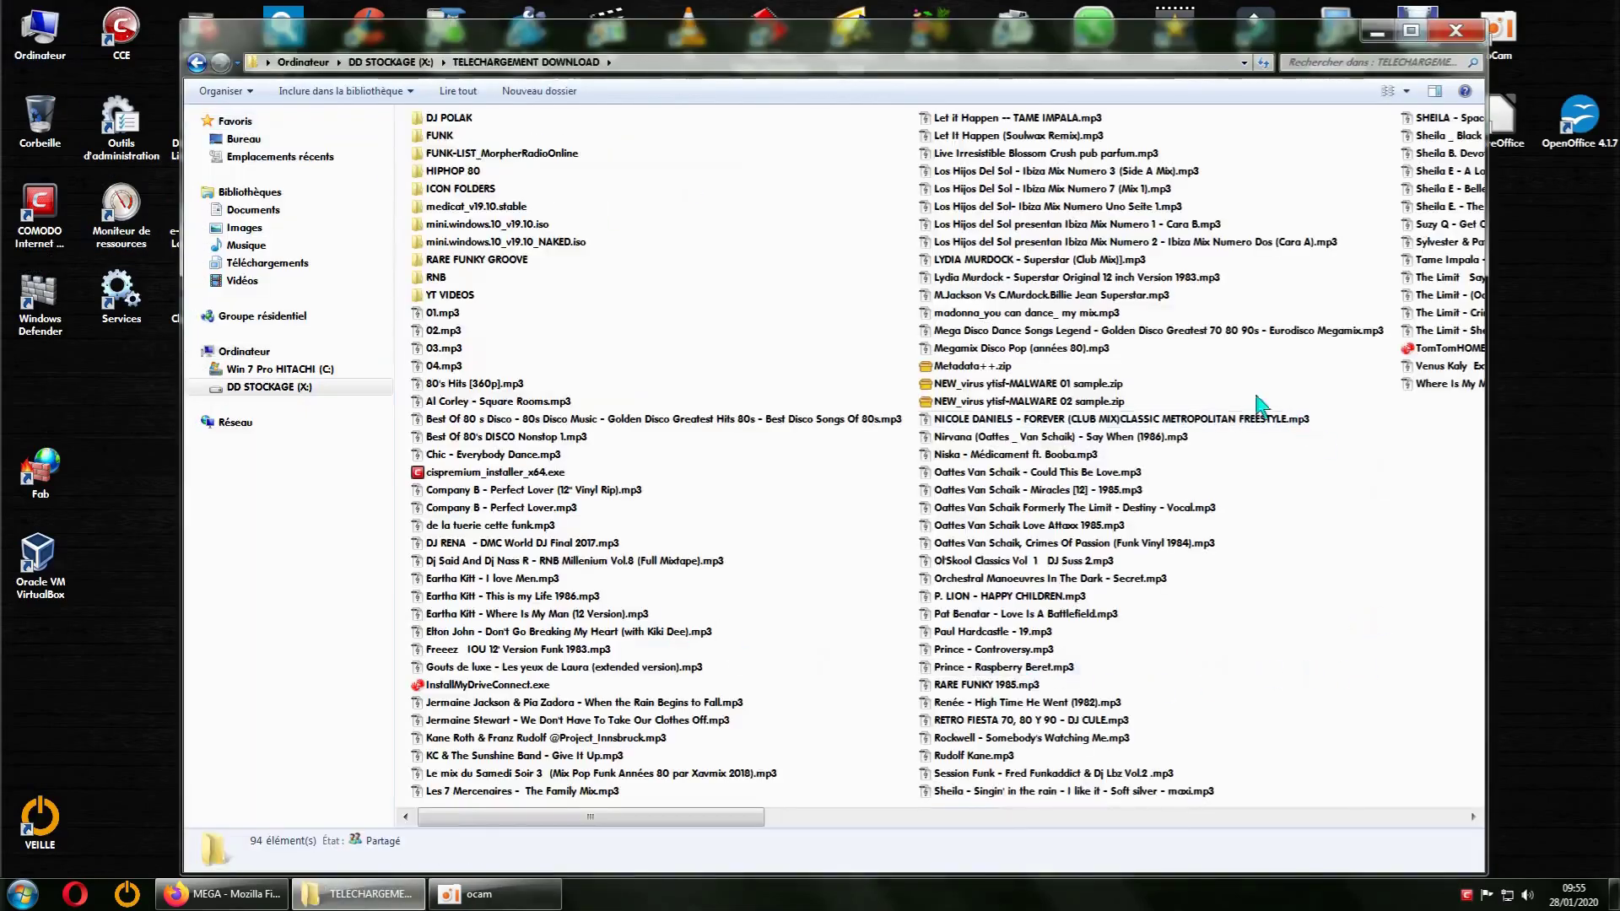
{"action": "left_click", "coordinate": [1013, 387]}
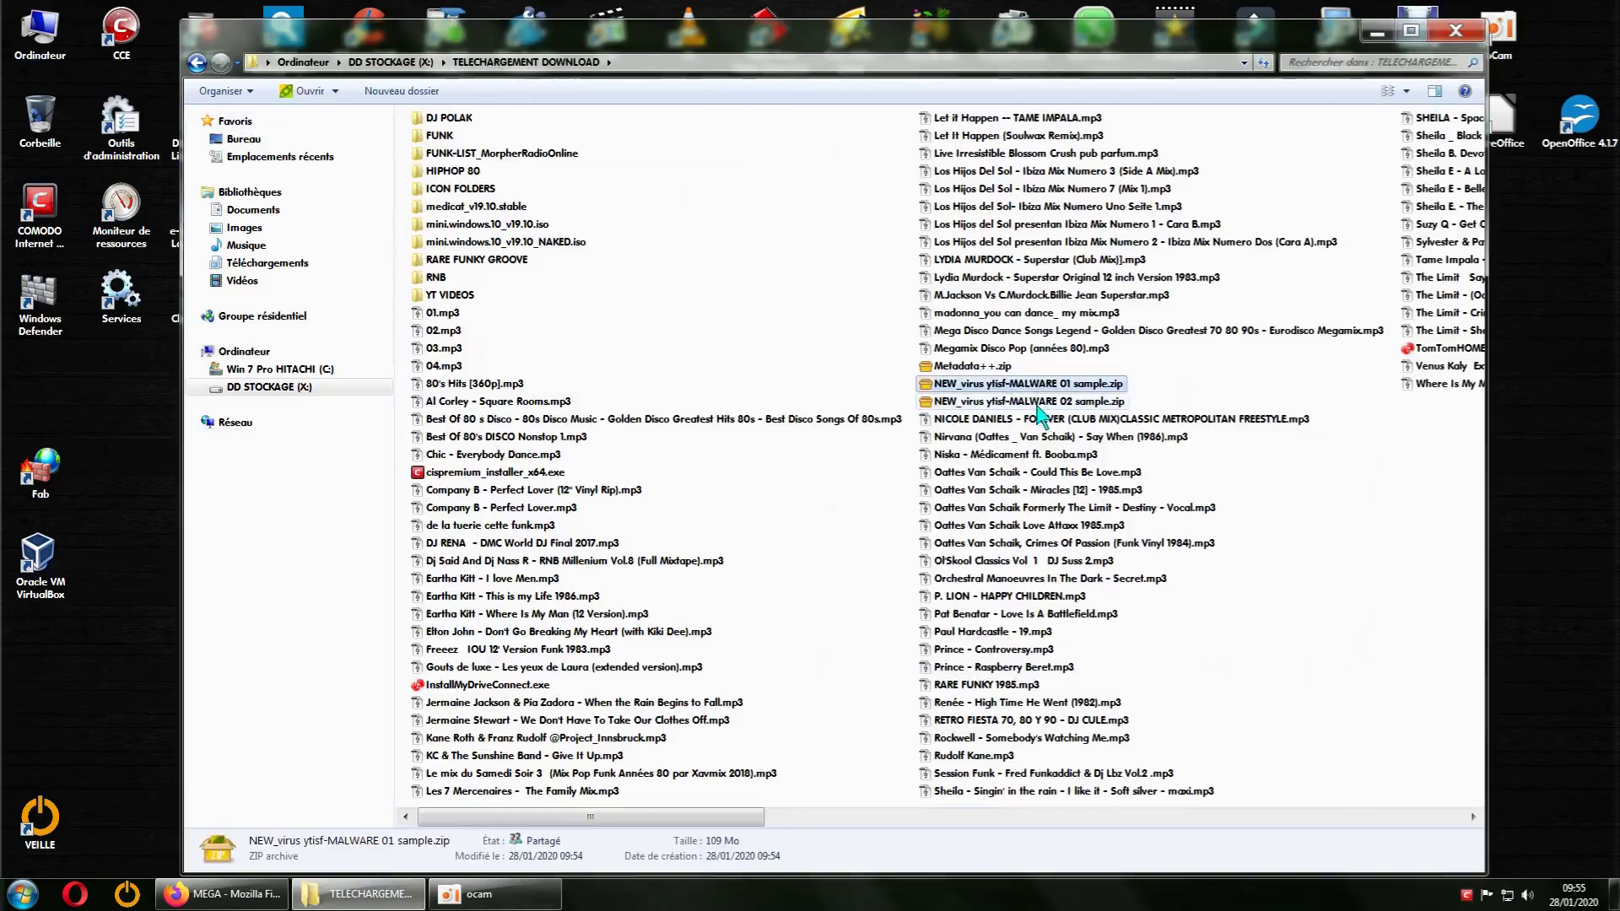
{"action": "right_click", "coordinate": [1107, 387]}
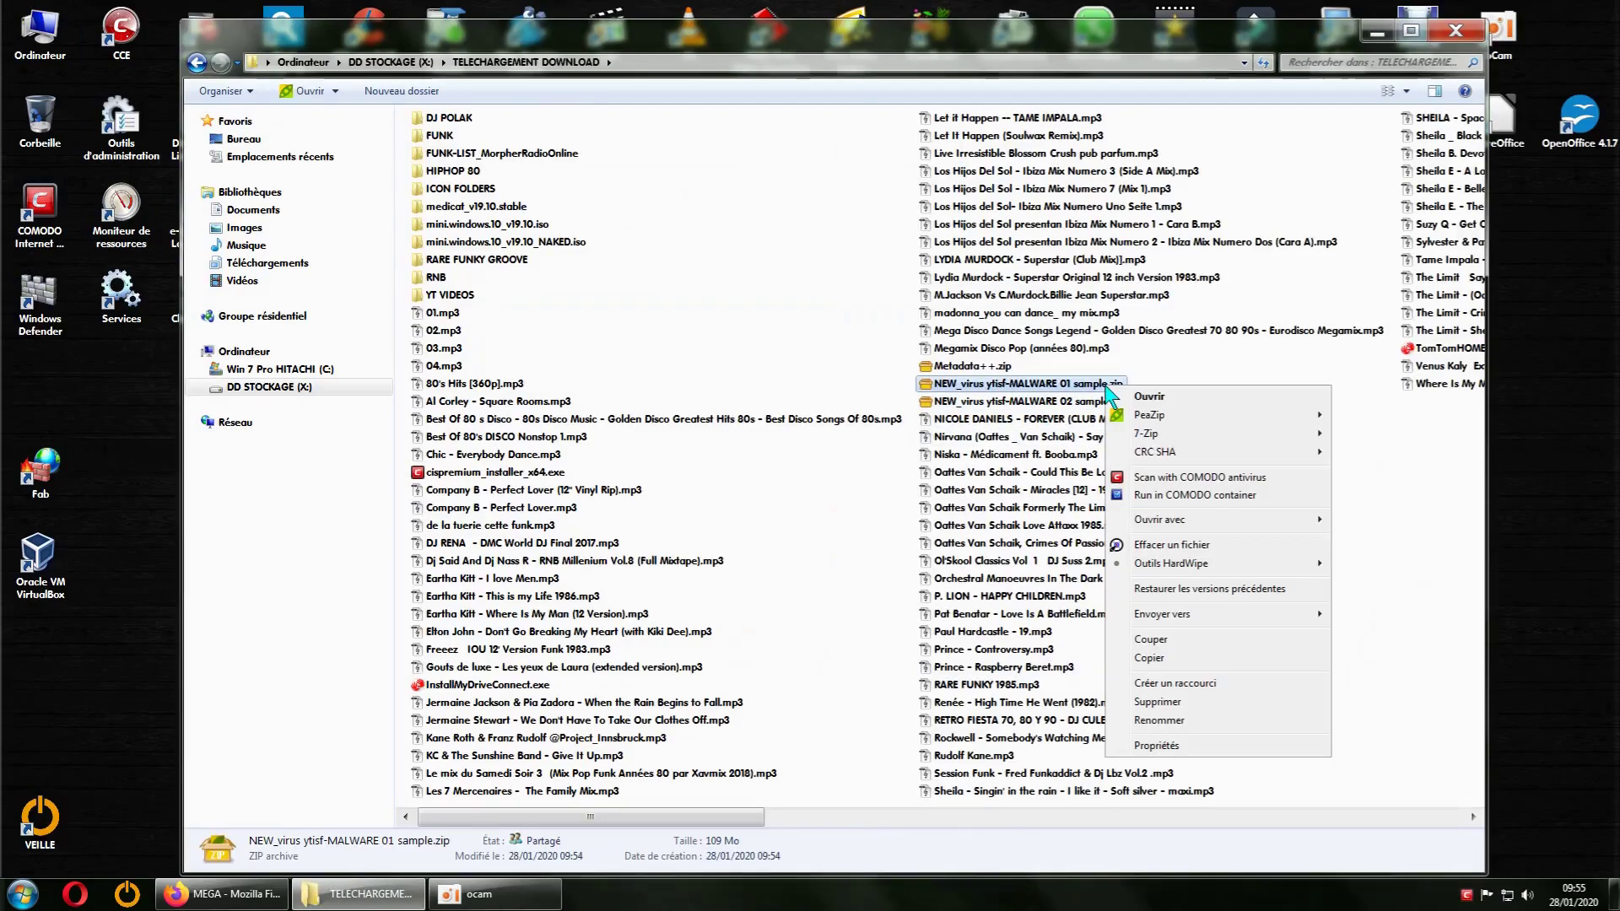
{"action": "mouse_move", "coordinate": [1156, 415]}
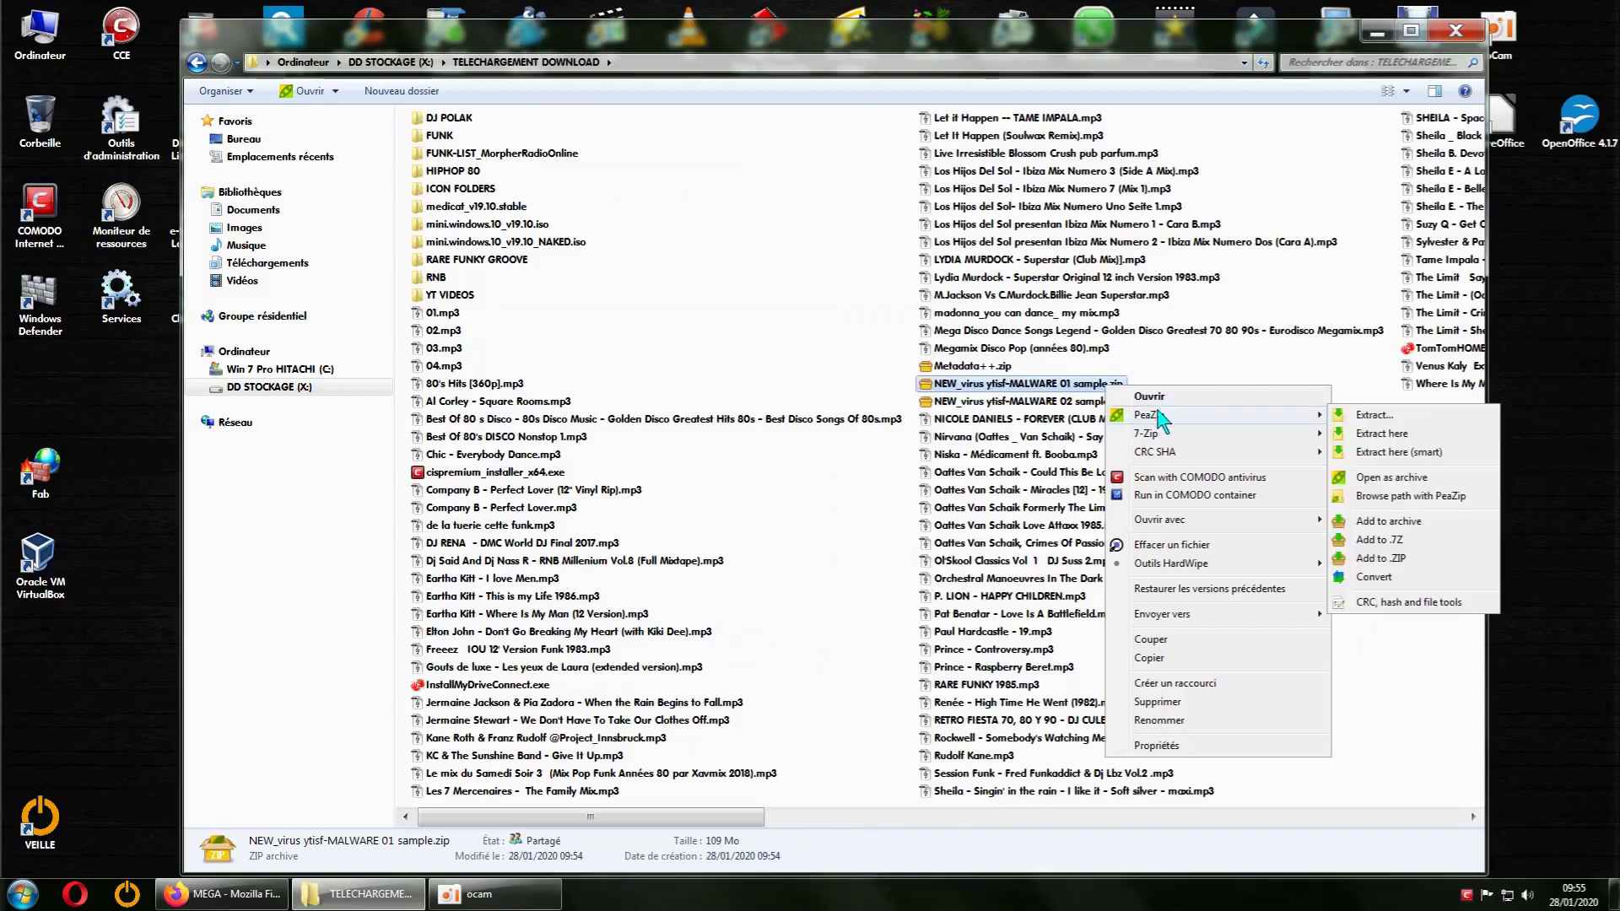
{"action": "left_click", "coordinate": [1372, 460]}
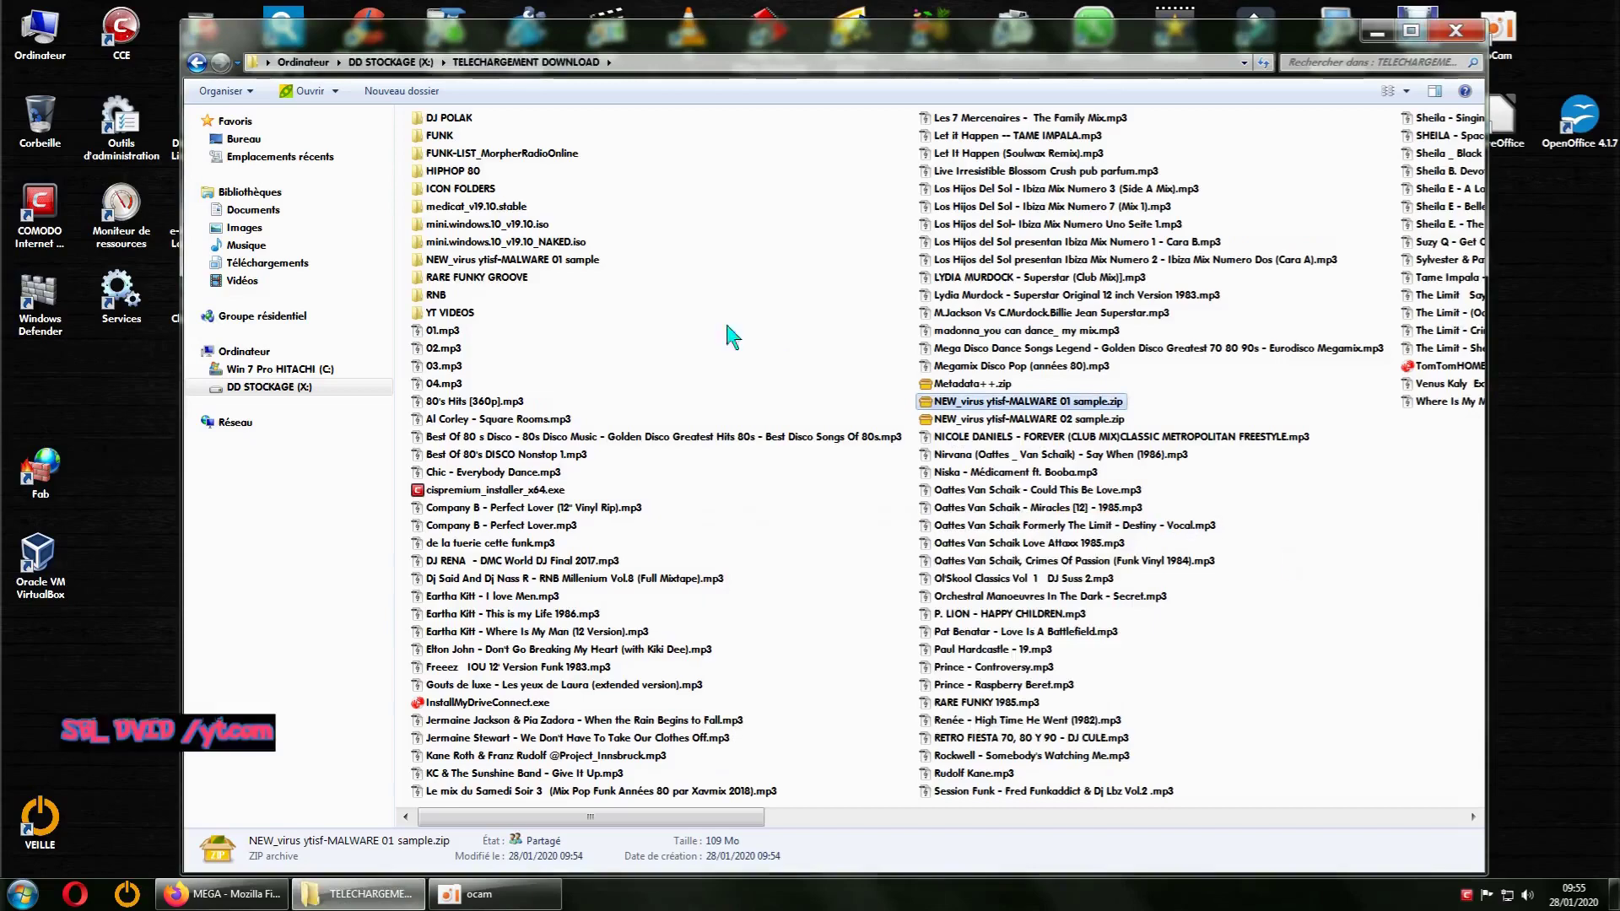
Step: Open the extracted malware sample folder and quarantine the flagged files, including 1002.exe, 3_4.exe and 7ZipSetup.exe
{"action": "mouse_move", "coordinate": [577, 263]}
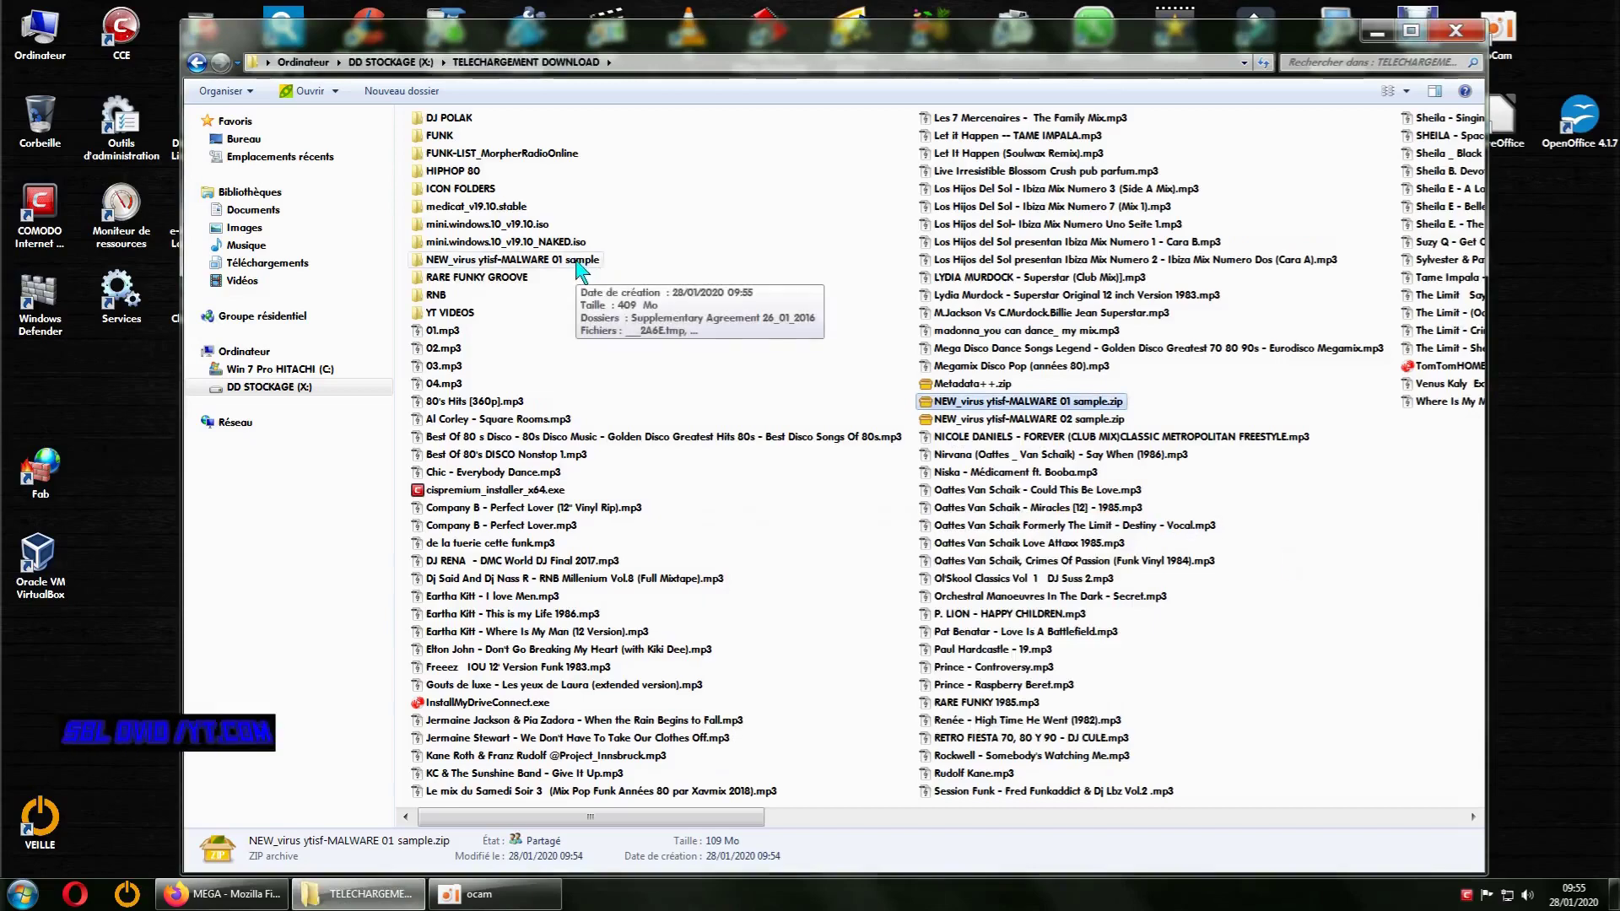
{"action": "double_click", "coordinate": [577, 263]}
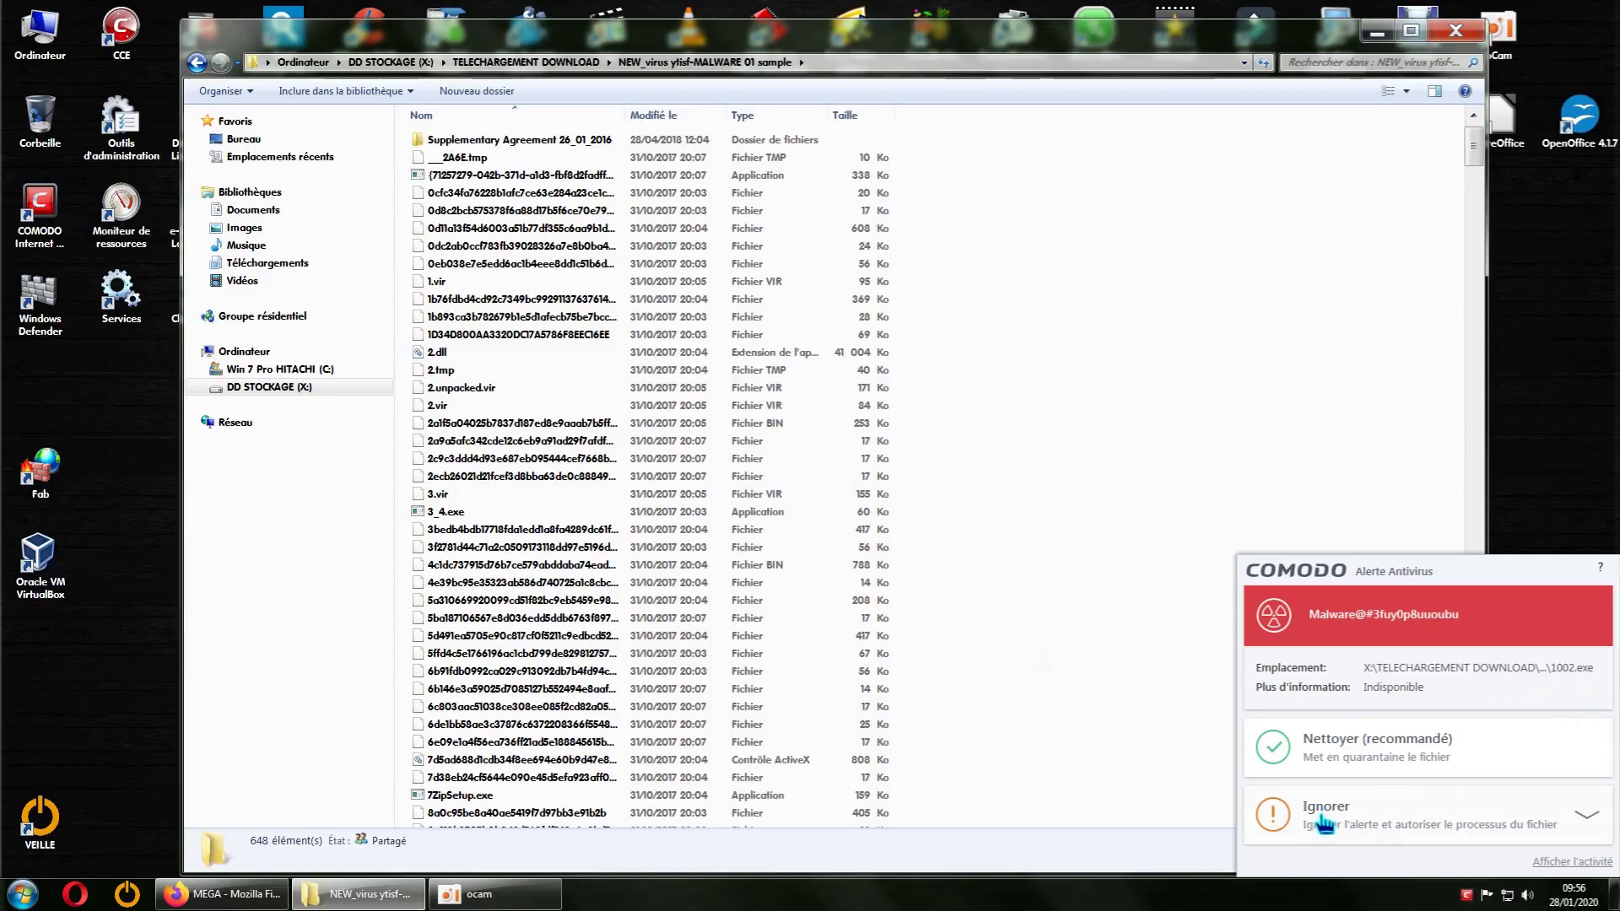
{"action": "left_click", "coordinate": [1388, 756]}
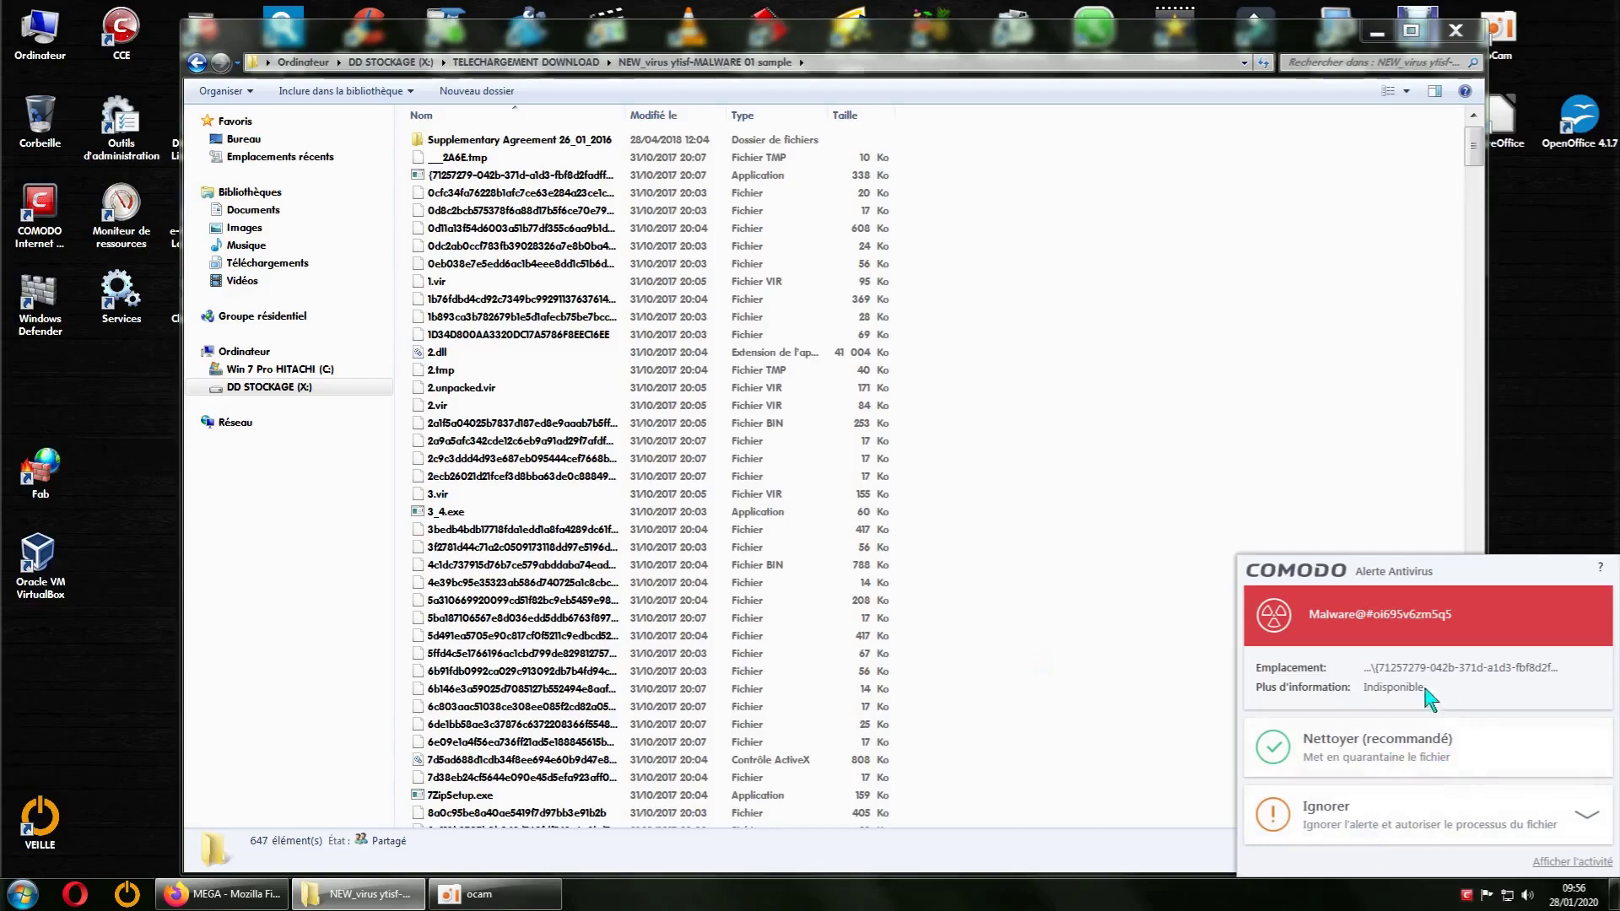
{"action": "left_click", "coordinate": [1375, 755]}
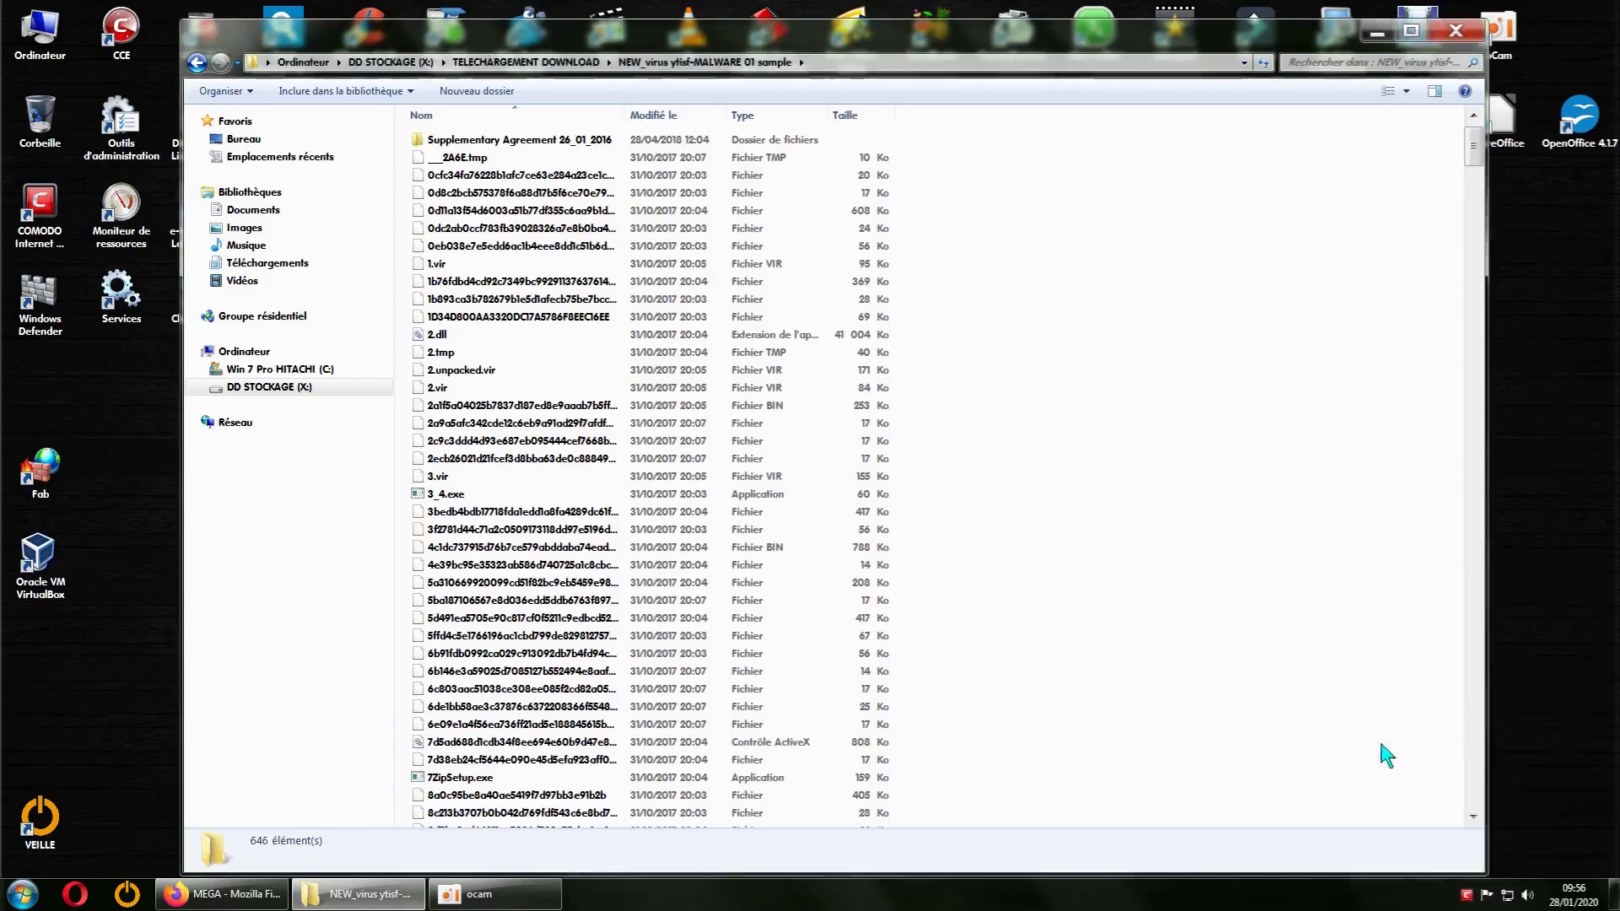
{"action": "left_click", "coordinate": [1405, 756]}
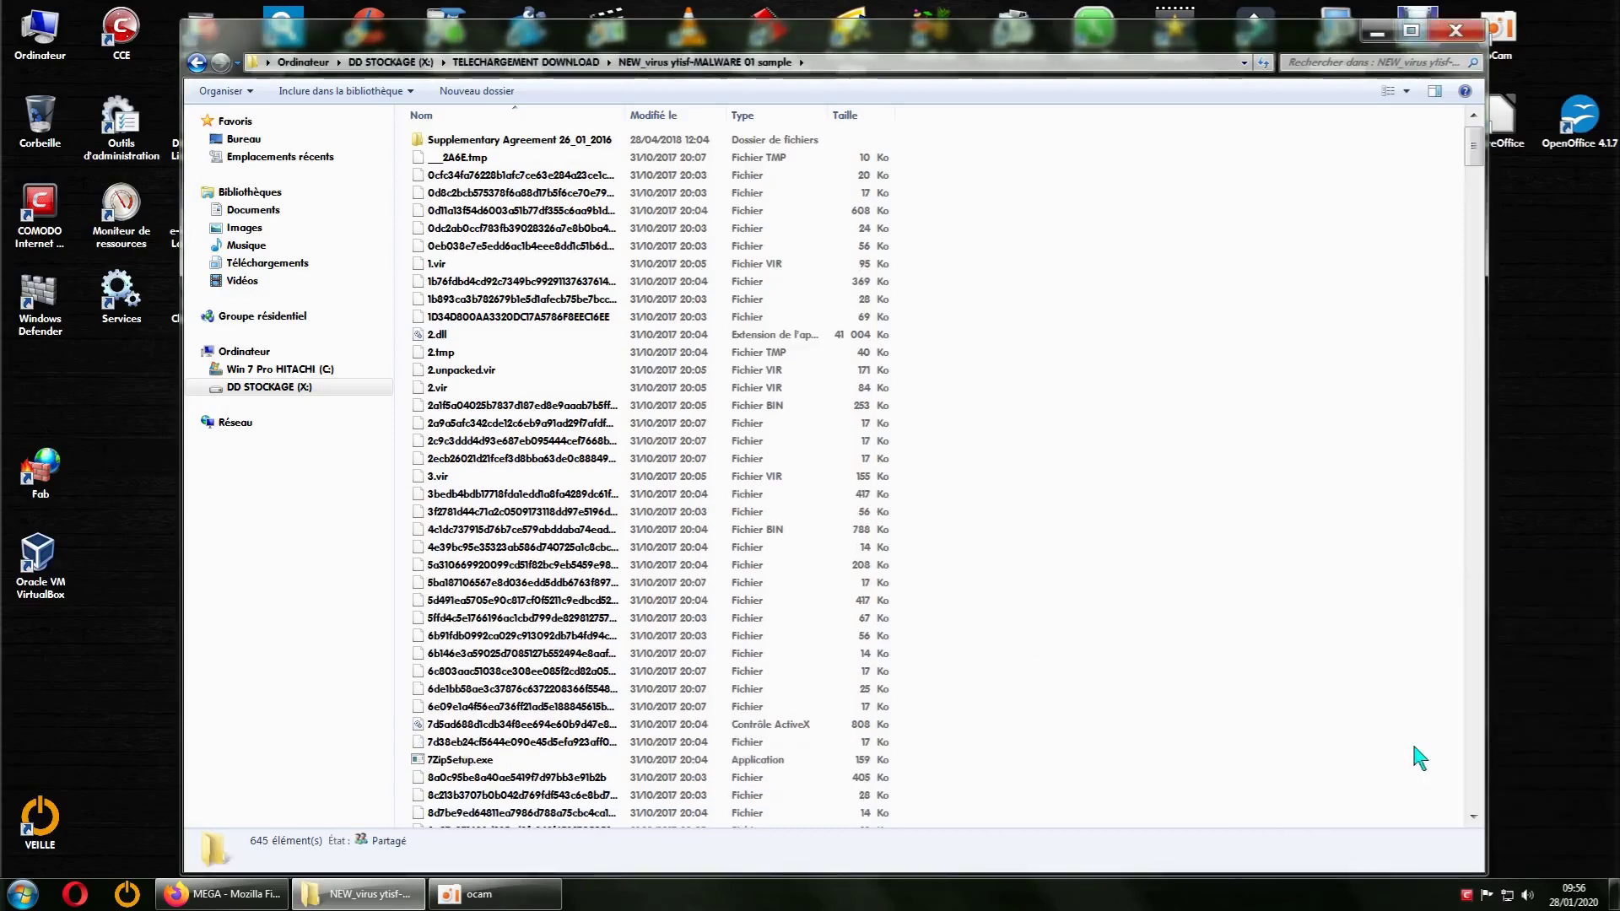
{"action": "left_click", "coordinate": [1397, 747]}
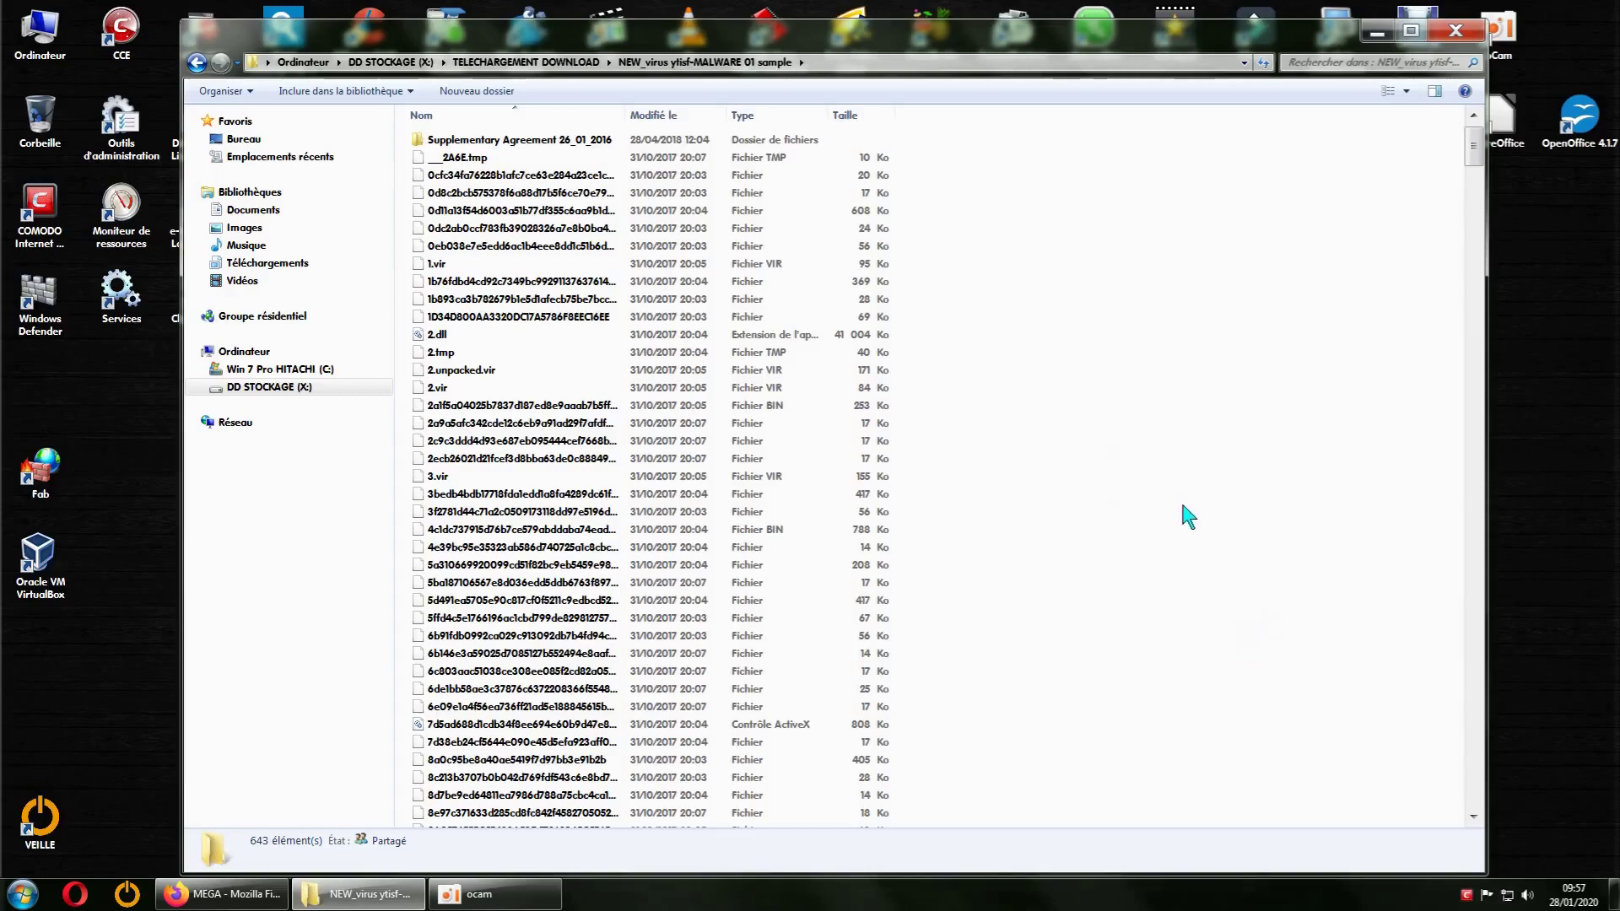
Step: Look further down the sample folder and quarantine 21.exe and the flagged executable whose name begins with 027cc450
{"action": "scroll", "coordinate": [1182, 519], "scroll_direction": "down", "scroll_amount": 5}
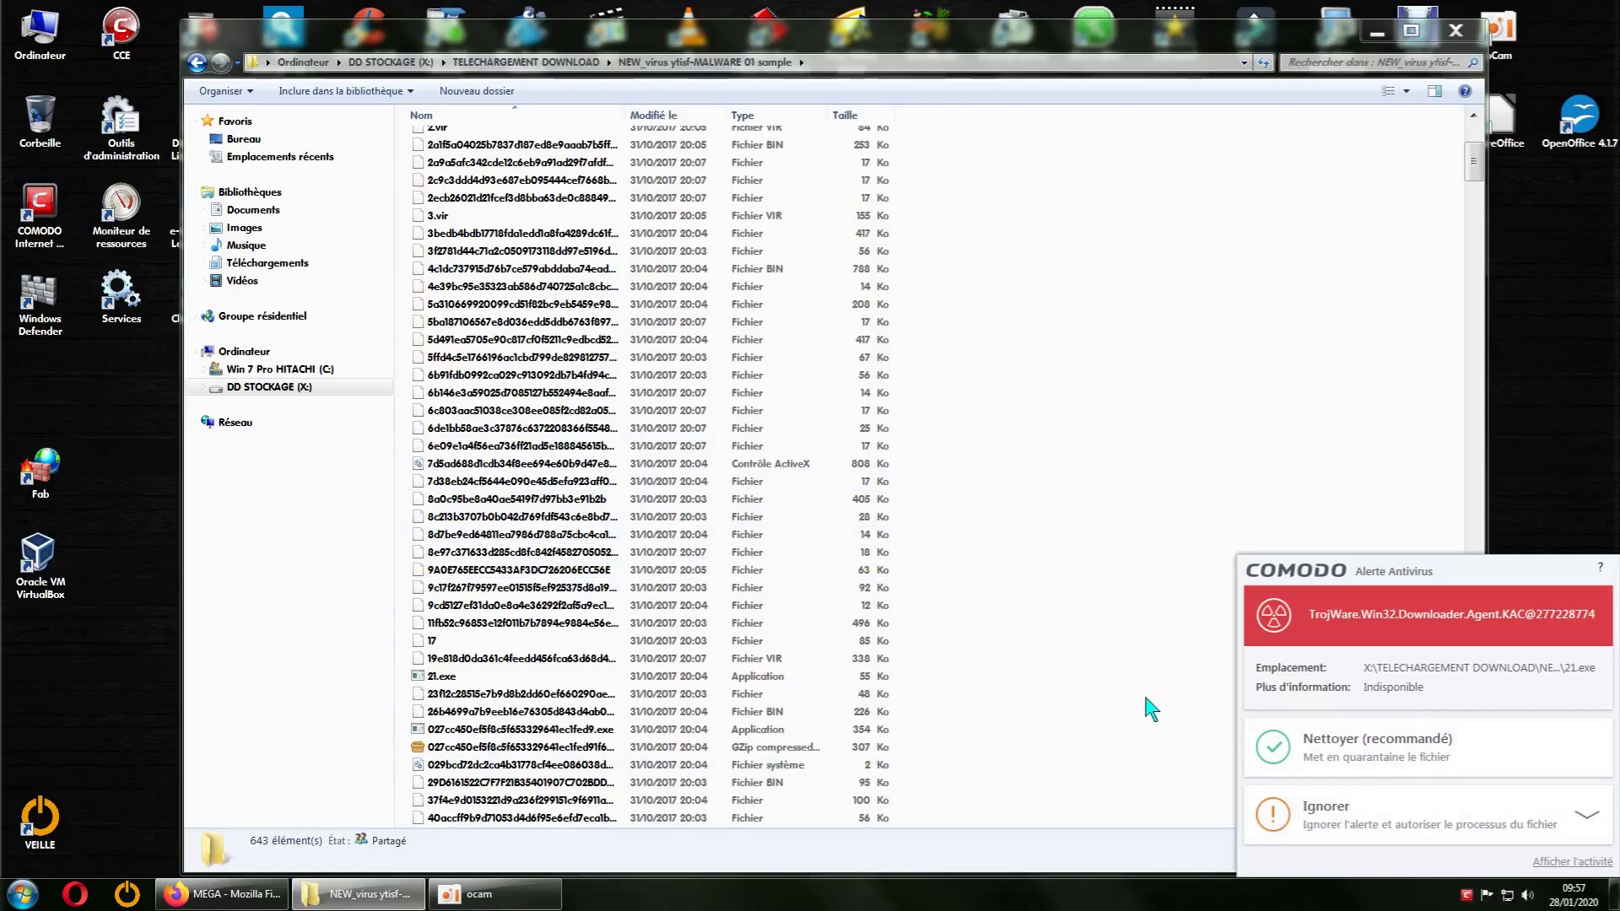
{"action": "left_click", "coordinate": [1308, 755]}
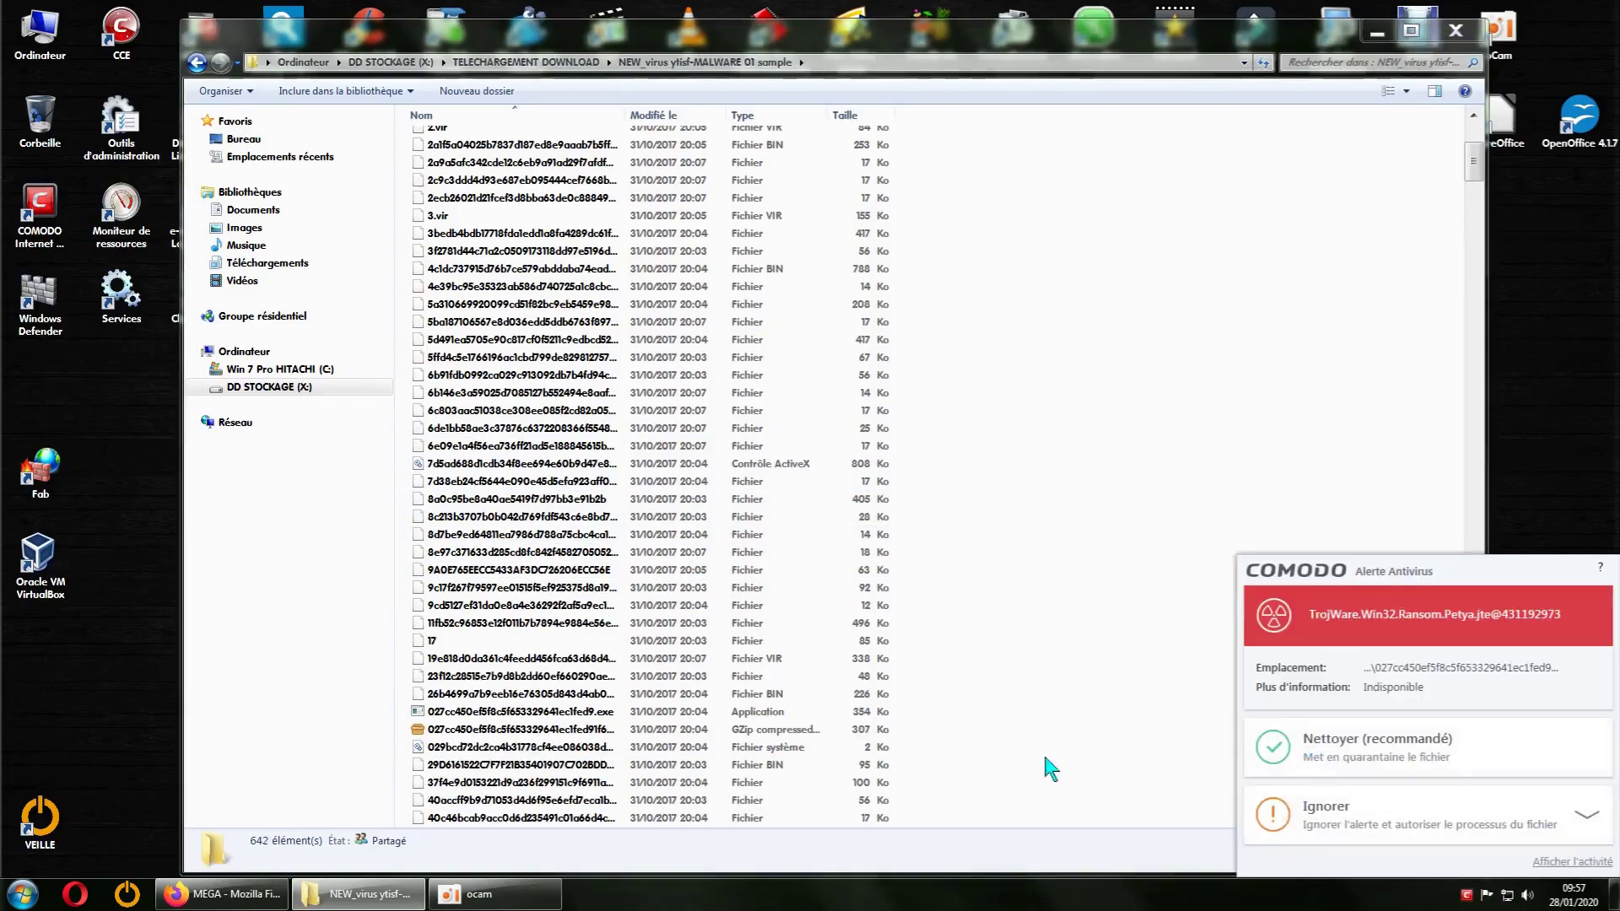
{"action": "left_click", "coordinate": [1336, 764]}
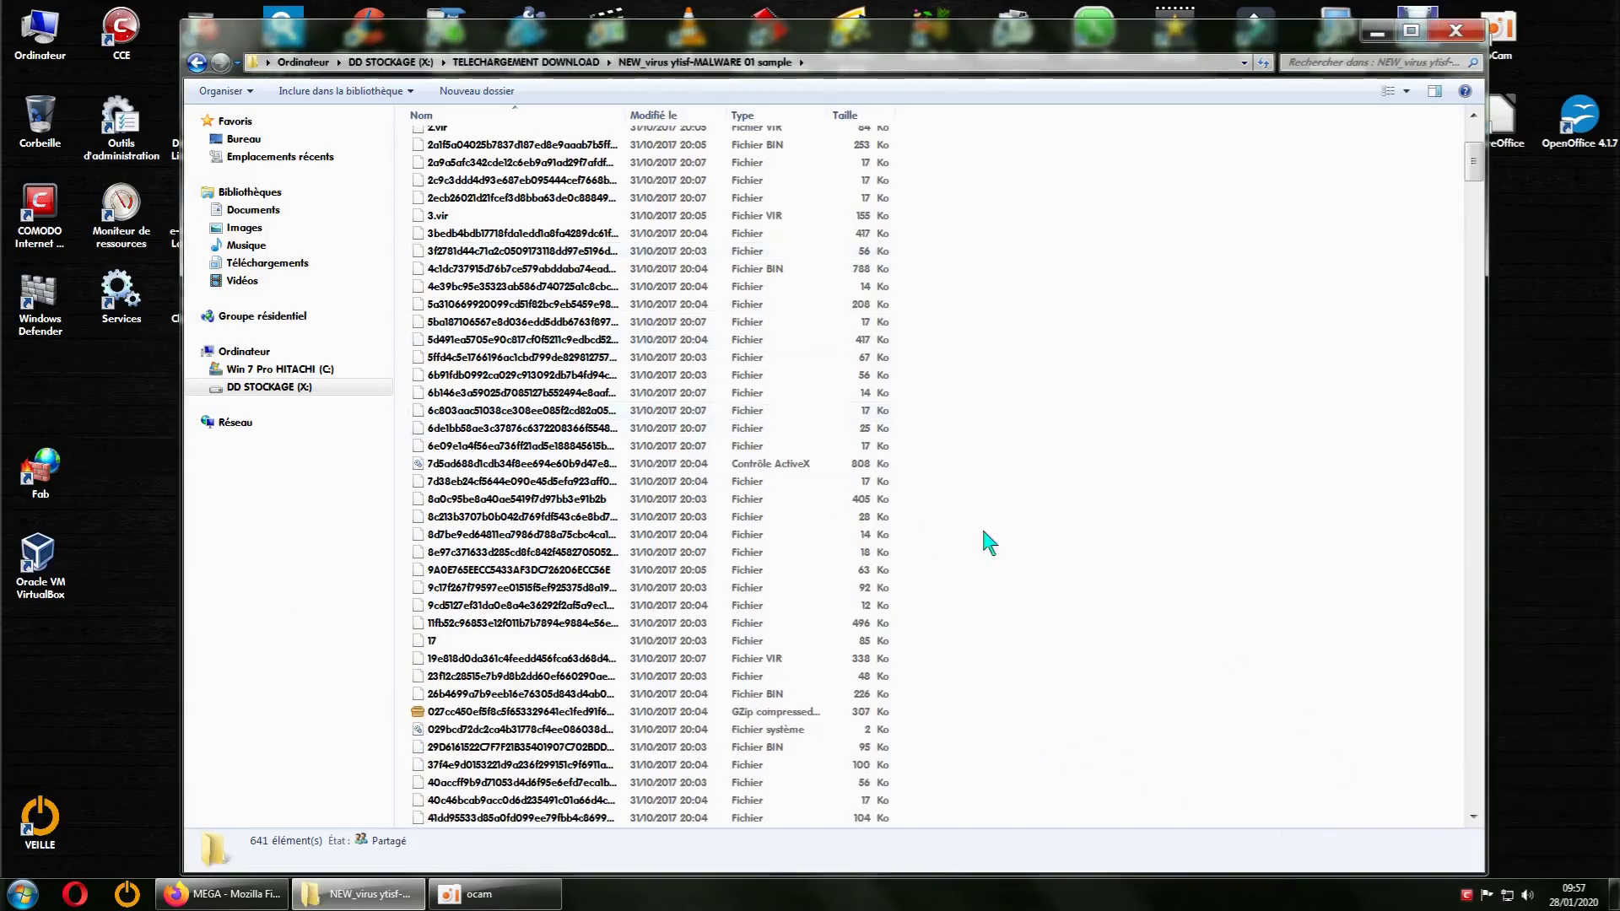
{"action": "scroll", "coordinate": [1093, 530], "scroll_direction": "up", "scroll_amount": 4}
{"action": "scroll", "coordinate": [1093, 530], "scroll_direction": "up", "scroll_amount": 1}
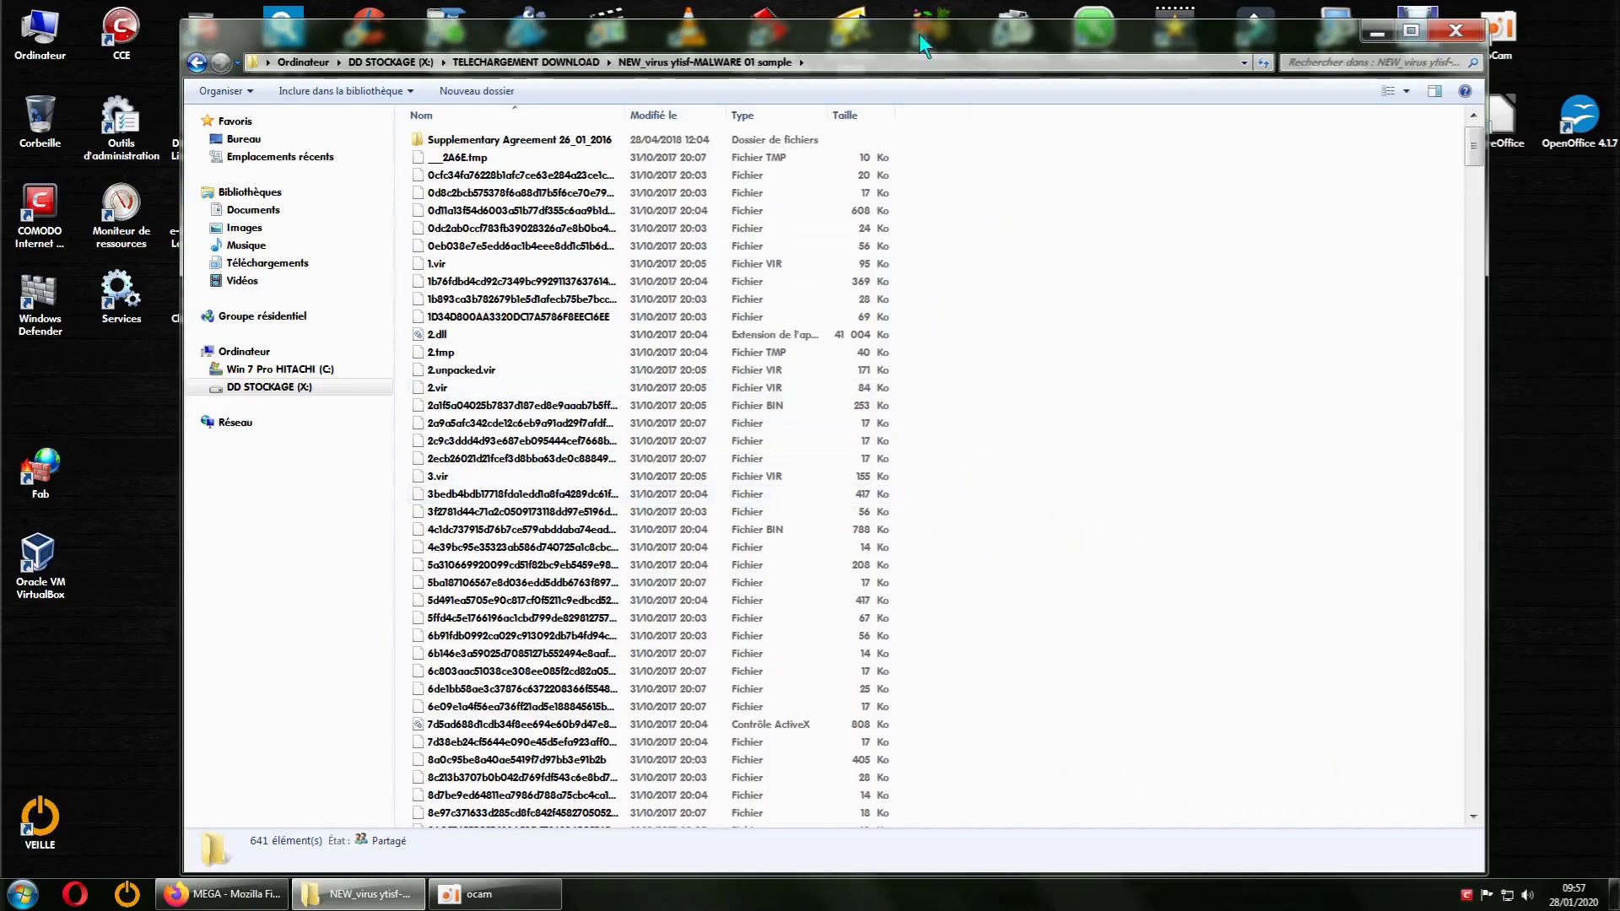
Step: Leave and reopen the malware sample folder, look further down its files and quarantine 131.exe
{"action": "left_click_drag", "start_coordinate": [919, 34], "coordinate": [888, 23]}
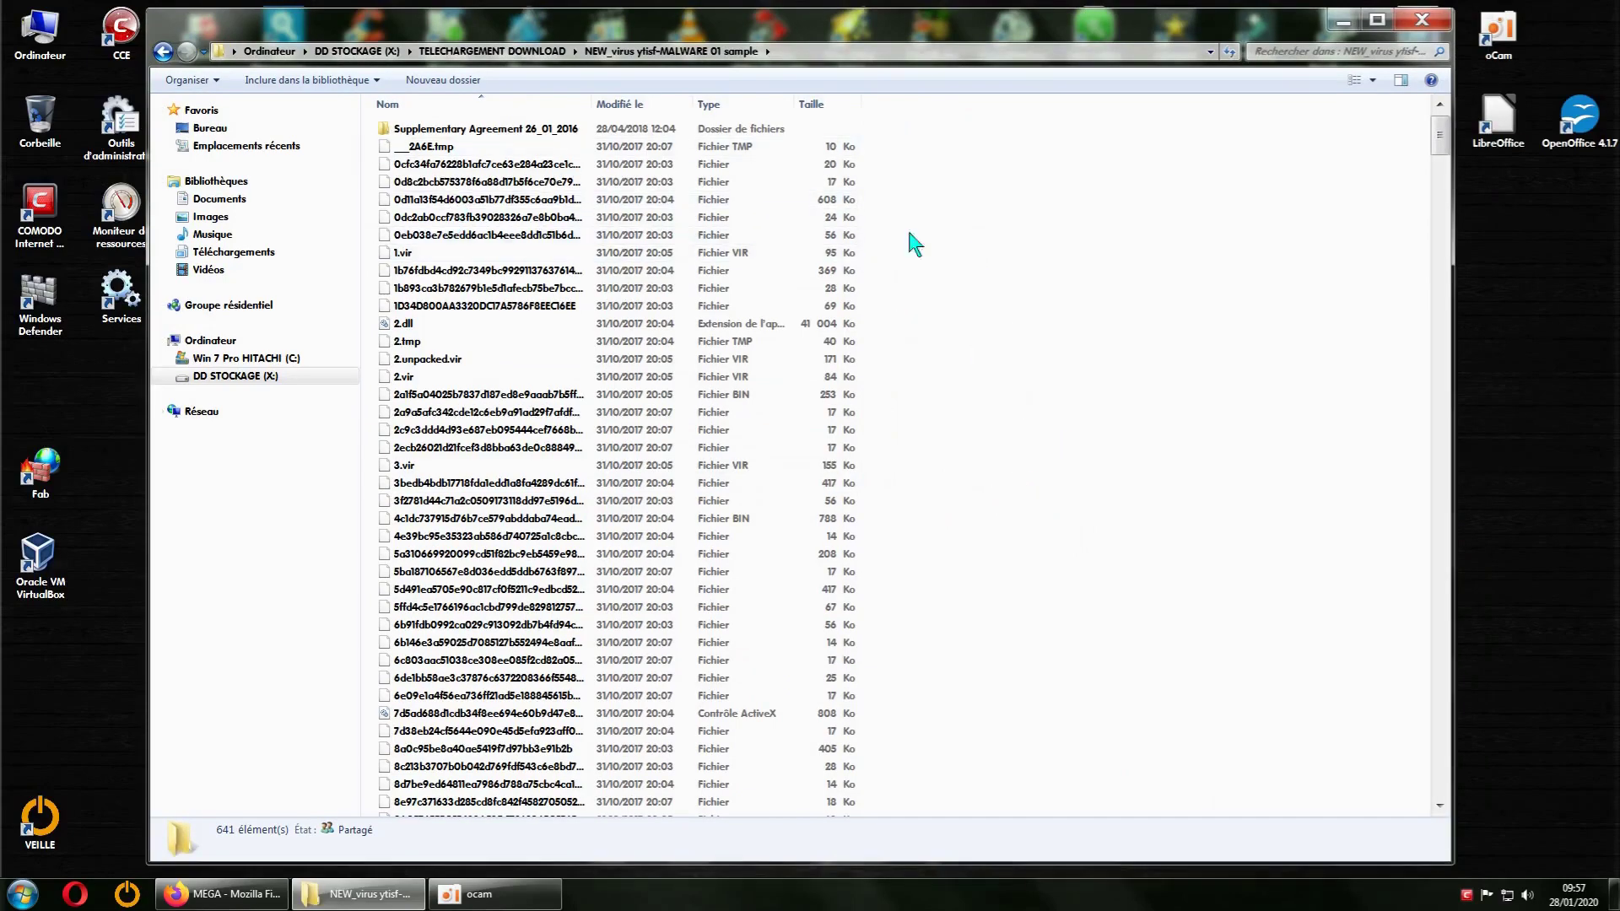
{"action": "left_click", "coordinate": [163, 51]}
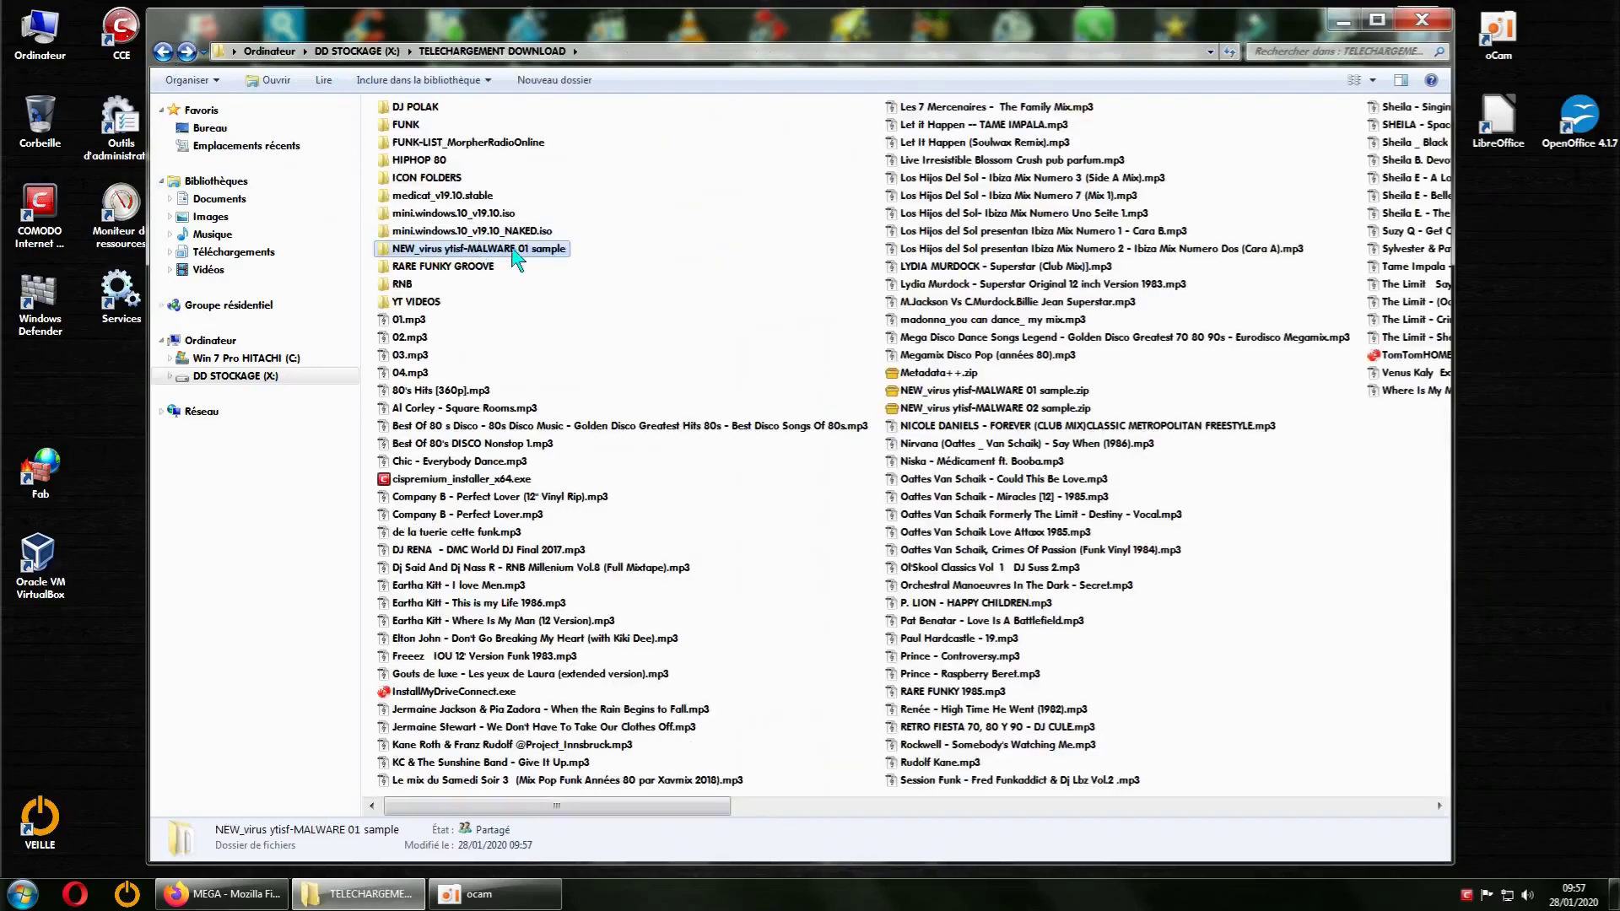
{"action": "double_click", "coordinate": [518, 250]}
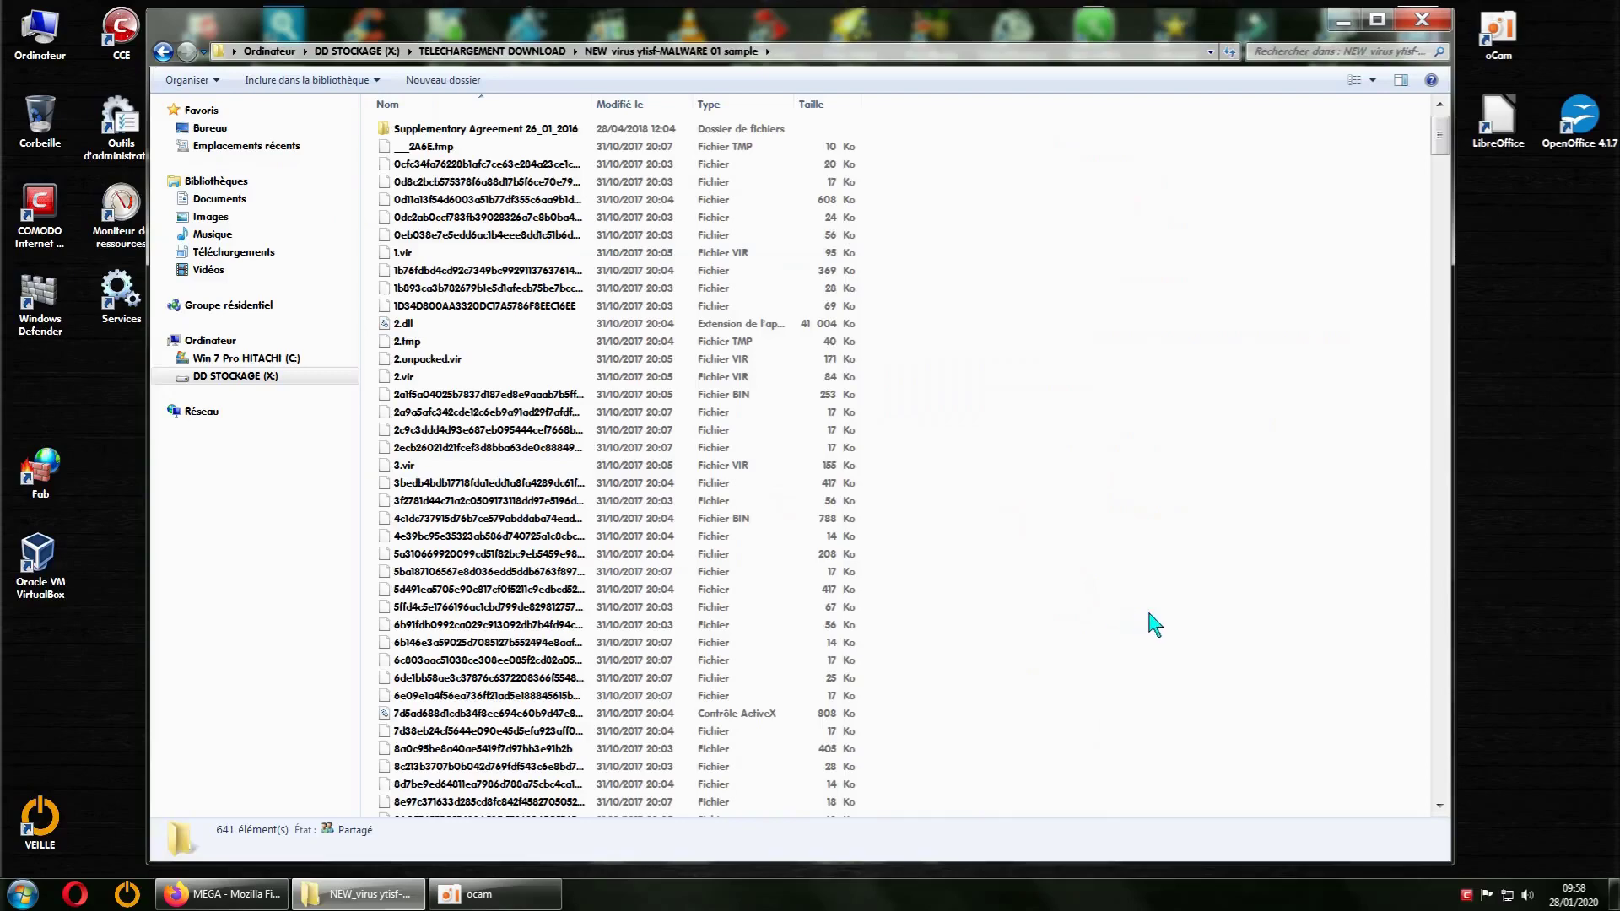
{"action": "scroll", "coordinate": [1152, 624], "scroll_direction": "down", "scroll_amount": 14}
{"action": "scroll", "coordinate": [1158, 625], "scroll_direction": "down", "scroll_amount": 7}
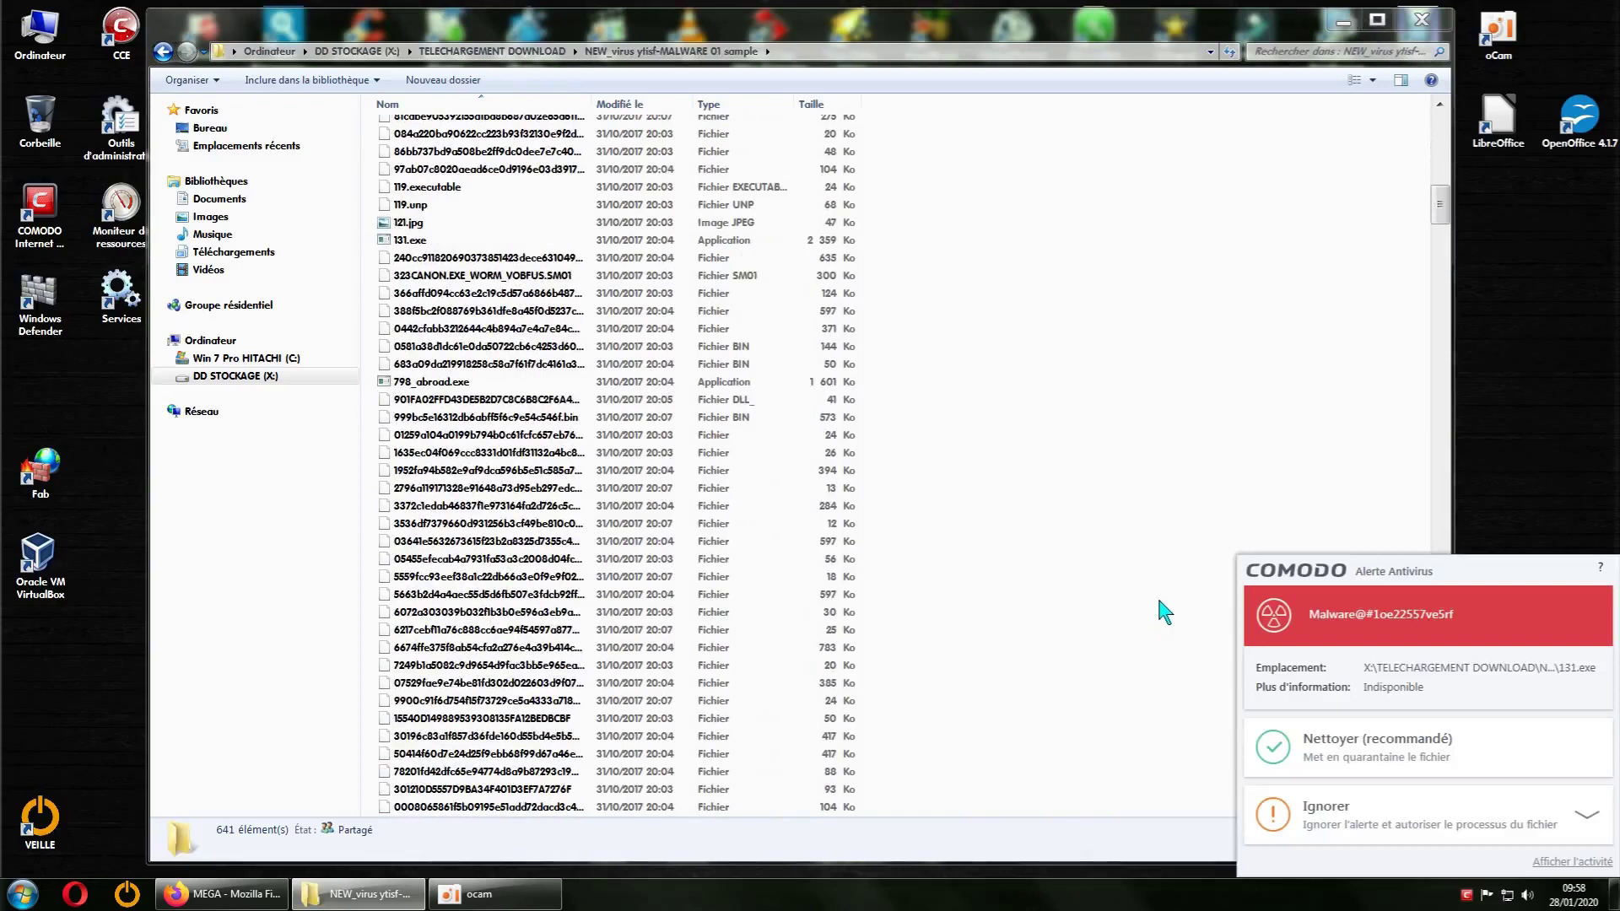
{"action": "left_click", "coordinate": [1298, 755]}
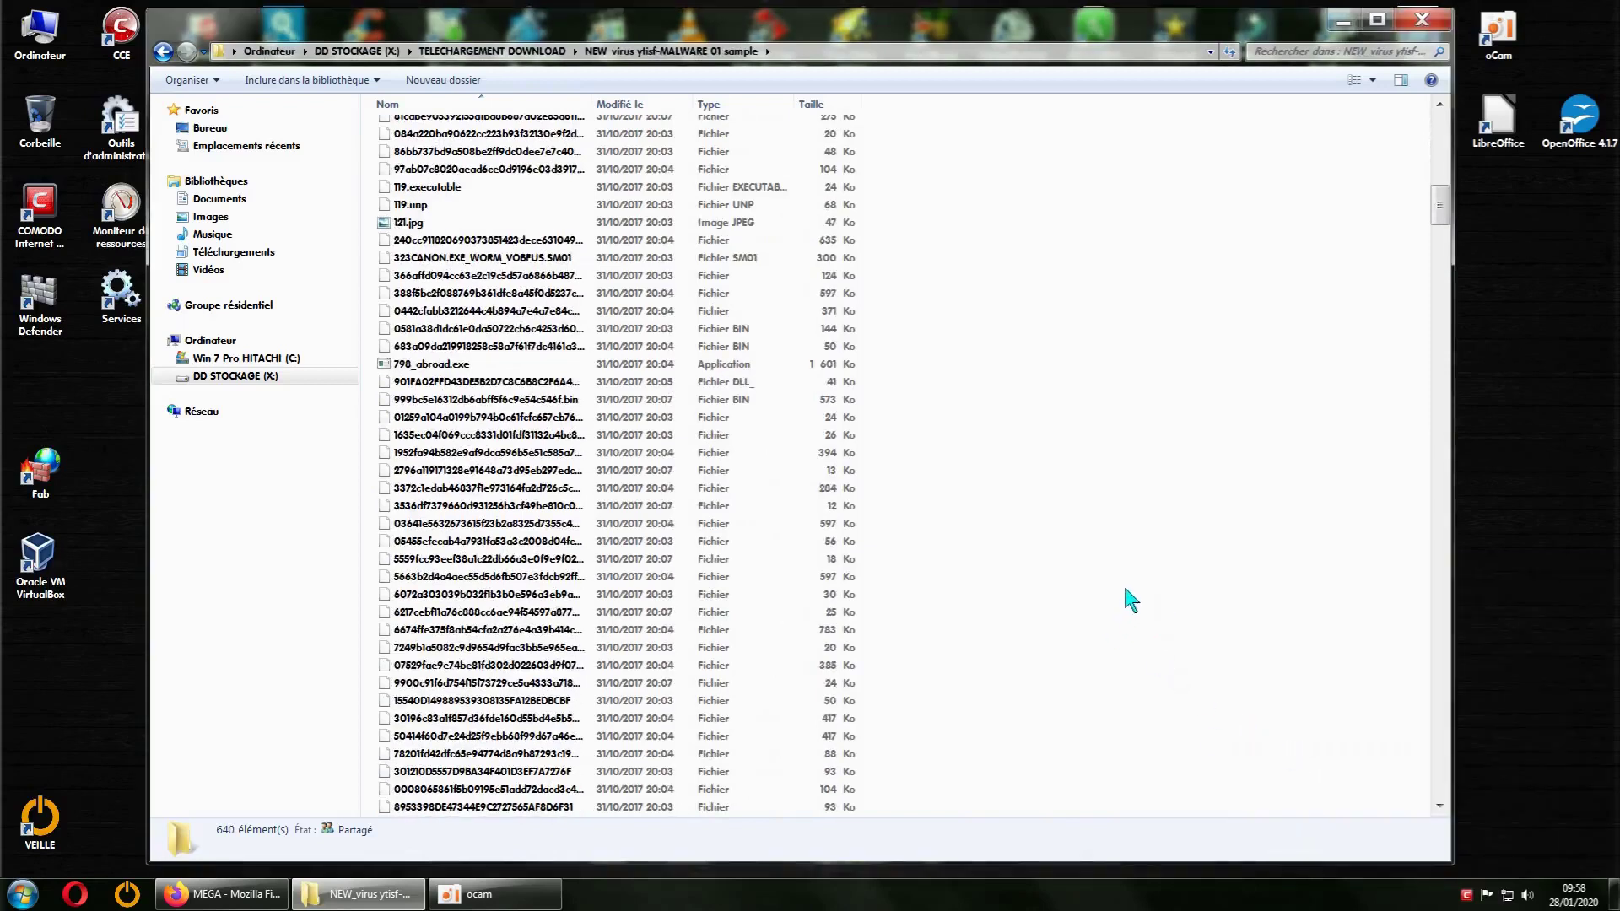
Step: Reposition the folder window on the desktop and quarantine 798_abroad.exe
{"action": "left_click_drag", "start_coordinate": [1154, 25], "coordinate": [1163, 648]}
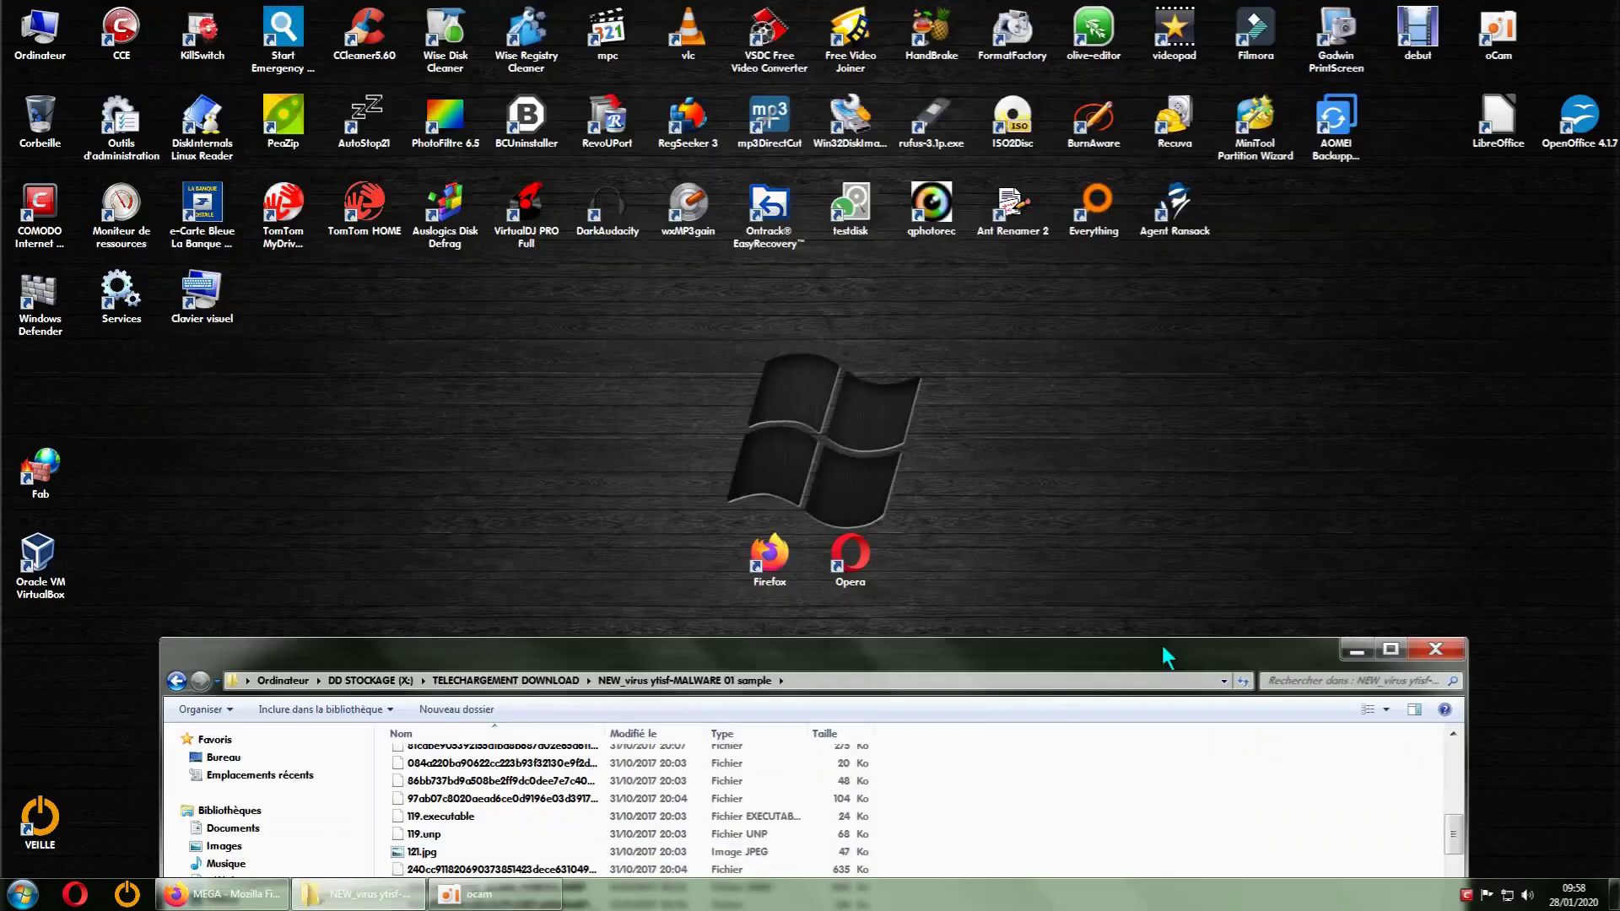
{"action": "double_click", "coordinate": [1160, 646]}
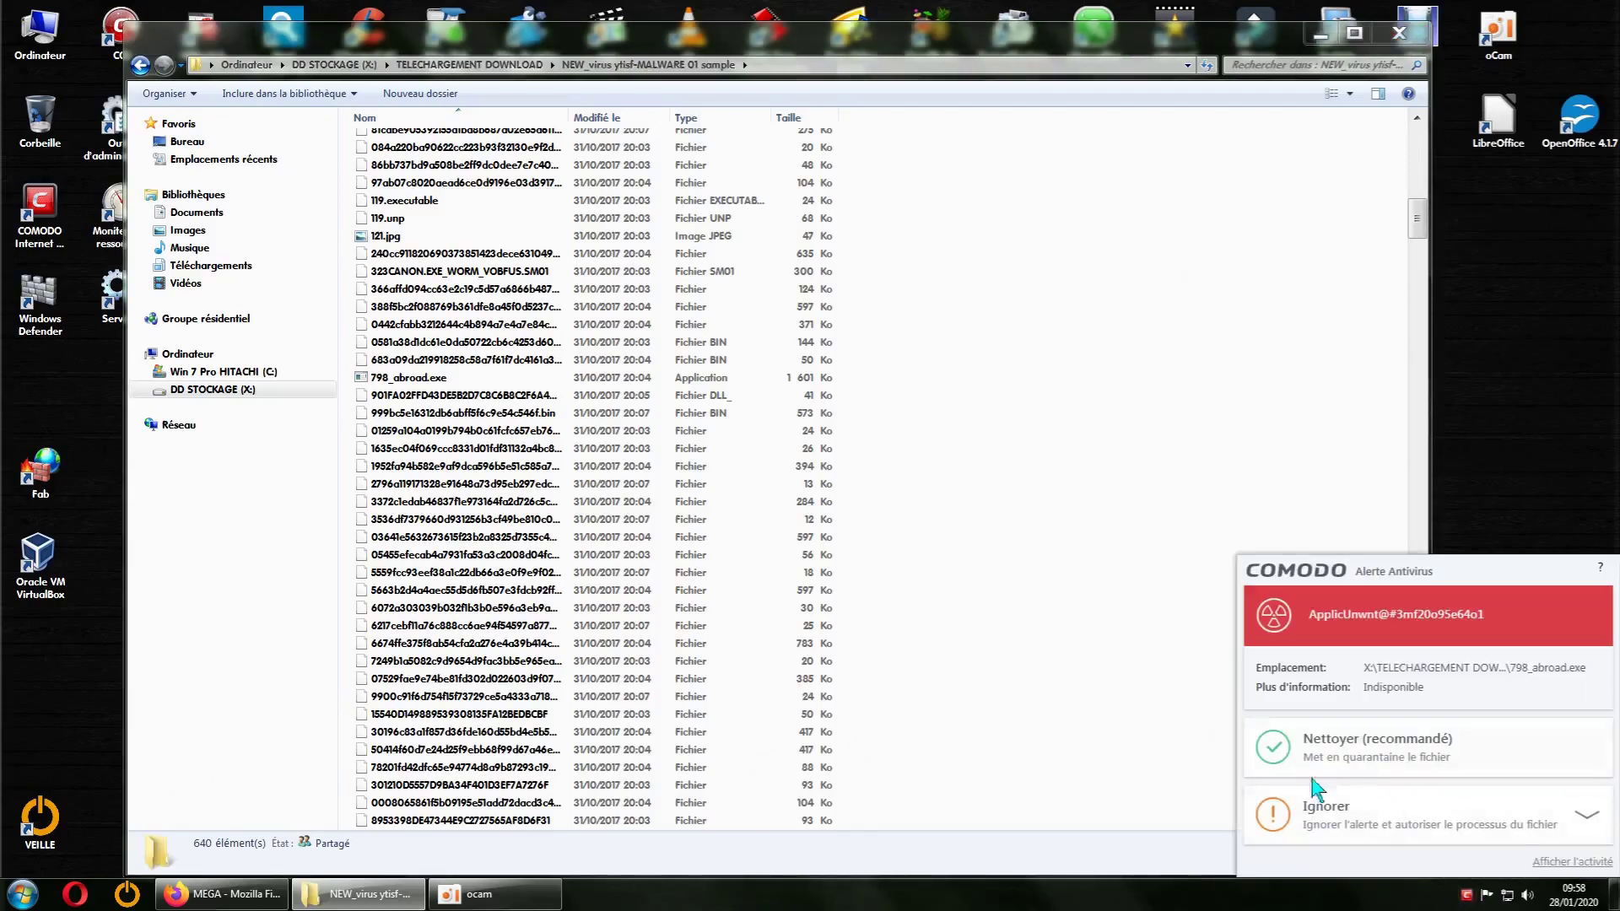
{"action": "left_click", "coordinate": [1350, 747]}
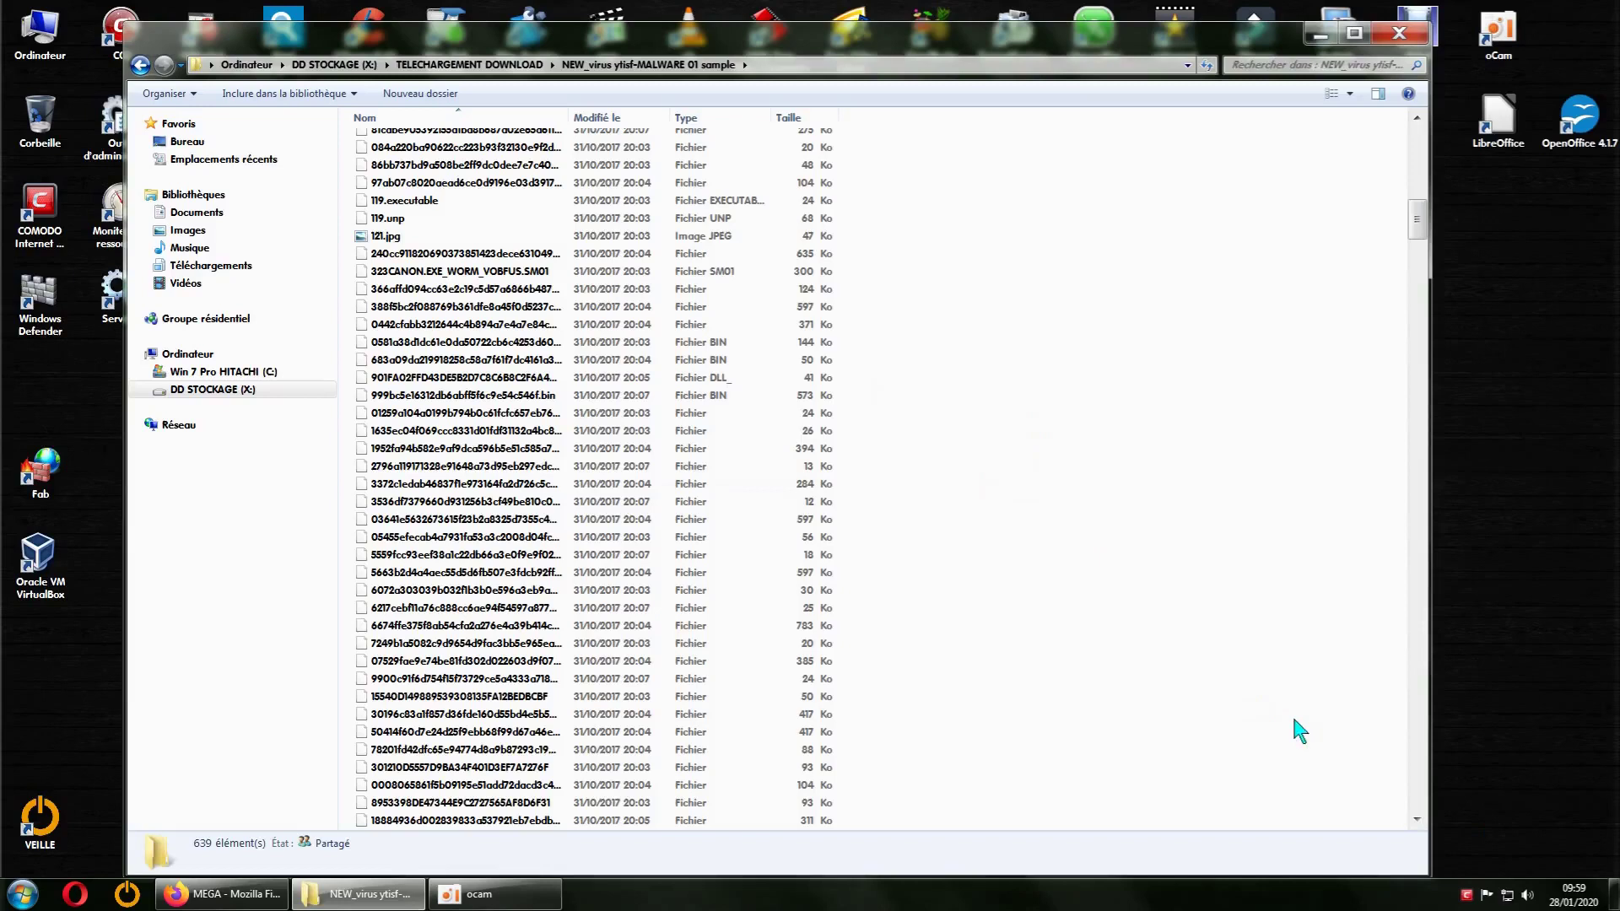
Step: Browse the remaining samples and quarantine the abba_-_happy_new_year executable and AndroRat Binder_Patched.exe
{"action": "scroll", "coordinate": [1405, 251], "scroll_direction": "up", "scroll_amount": 20}
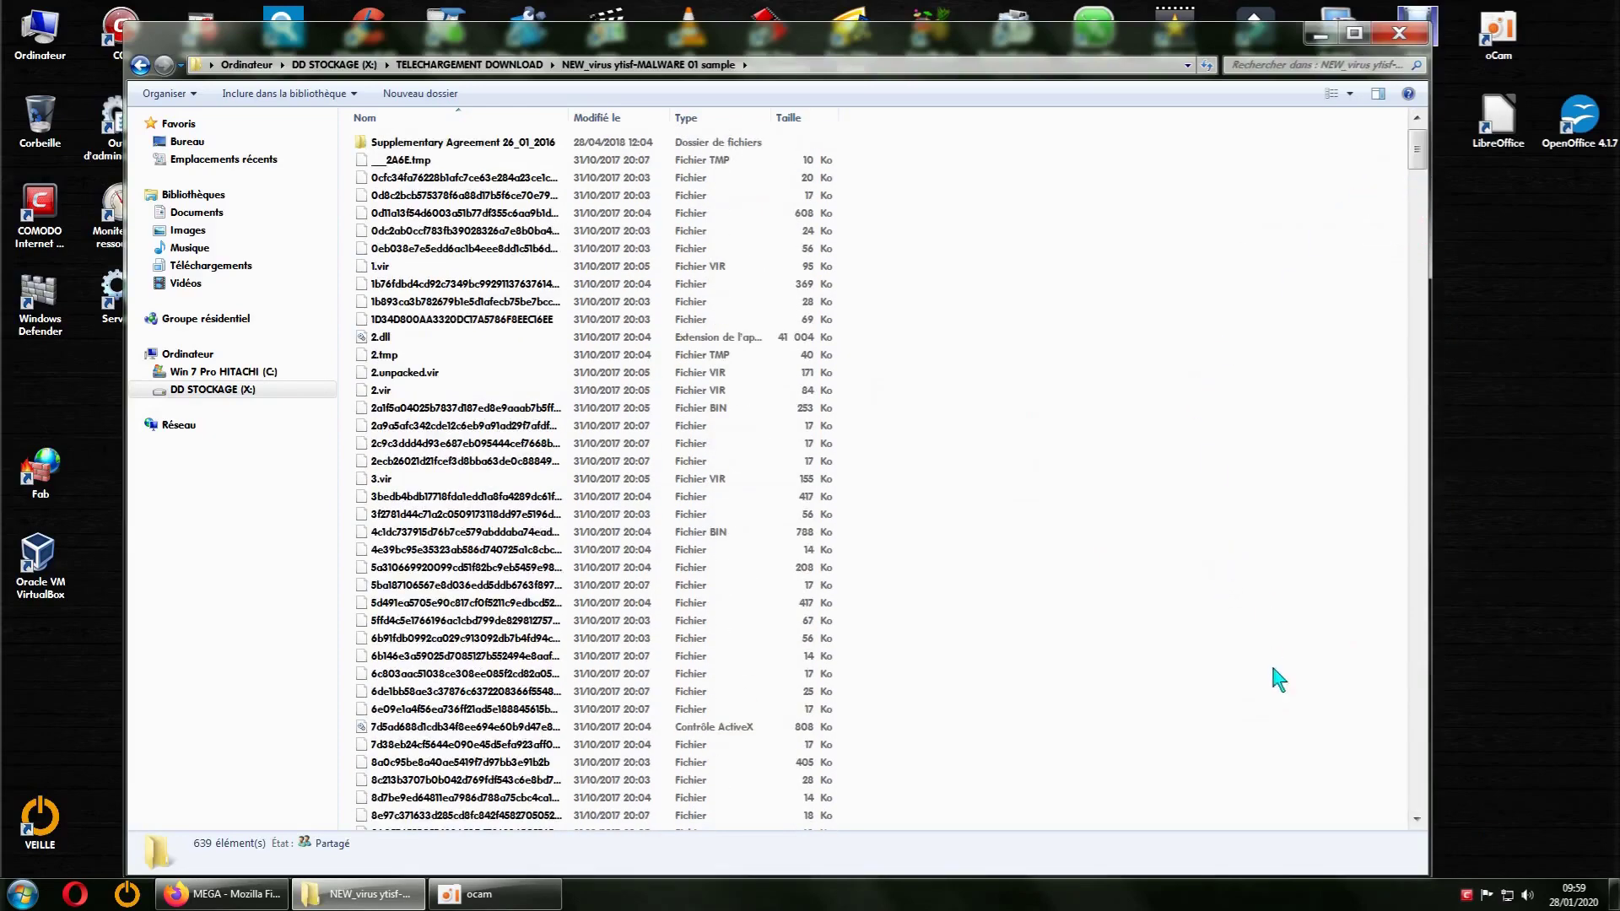
{"action": "scroll", "coordinate": [1253, 652], "scroll_direction": "down", "scroll_amount": 15}
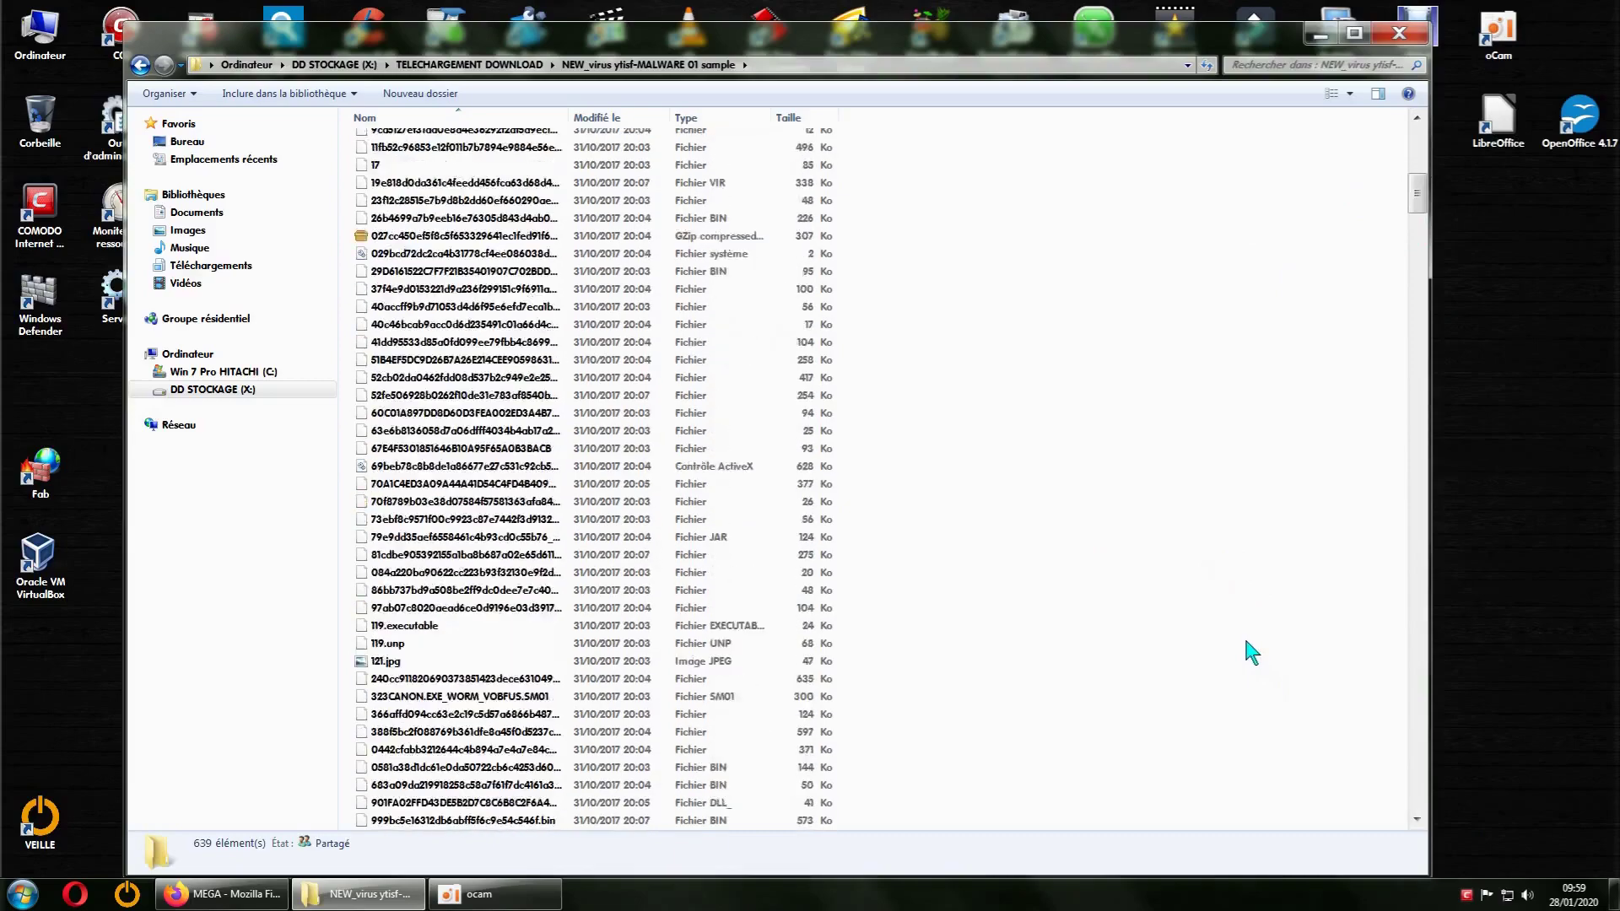
{"action": "scroll", "coordinate": [1252, 653], "scroll_direction": "down", "scroll_amount": 4}
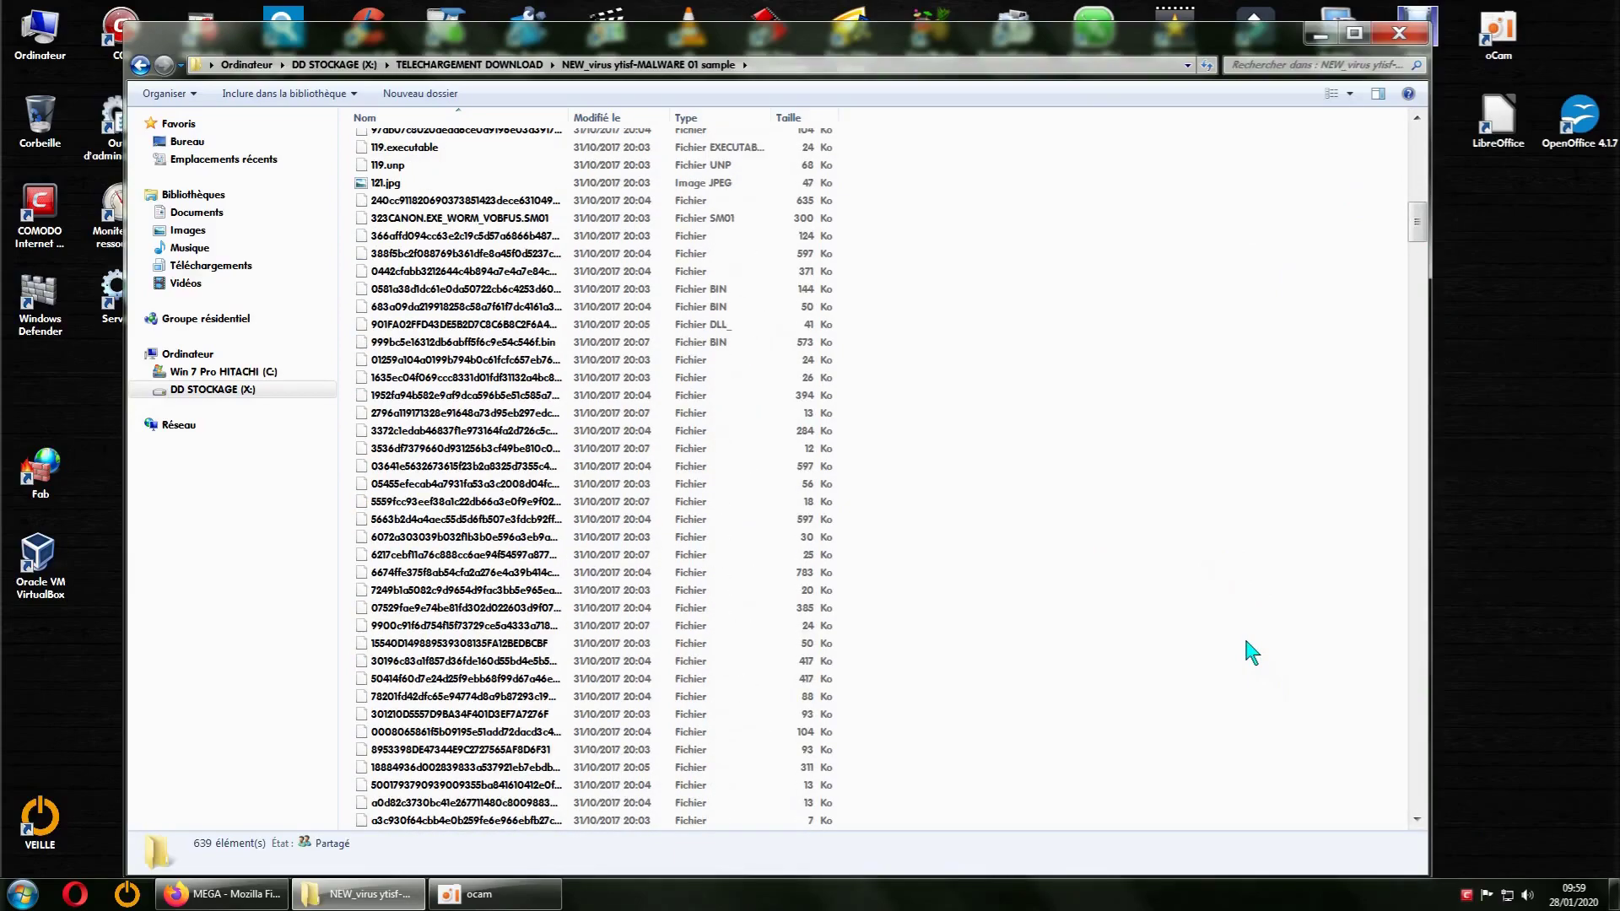
{"action": "scroll", "coordinate": [1253, 652], "scroll_direction": "up", "scroll_amount": 20}
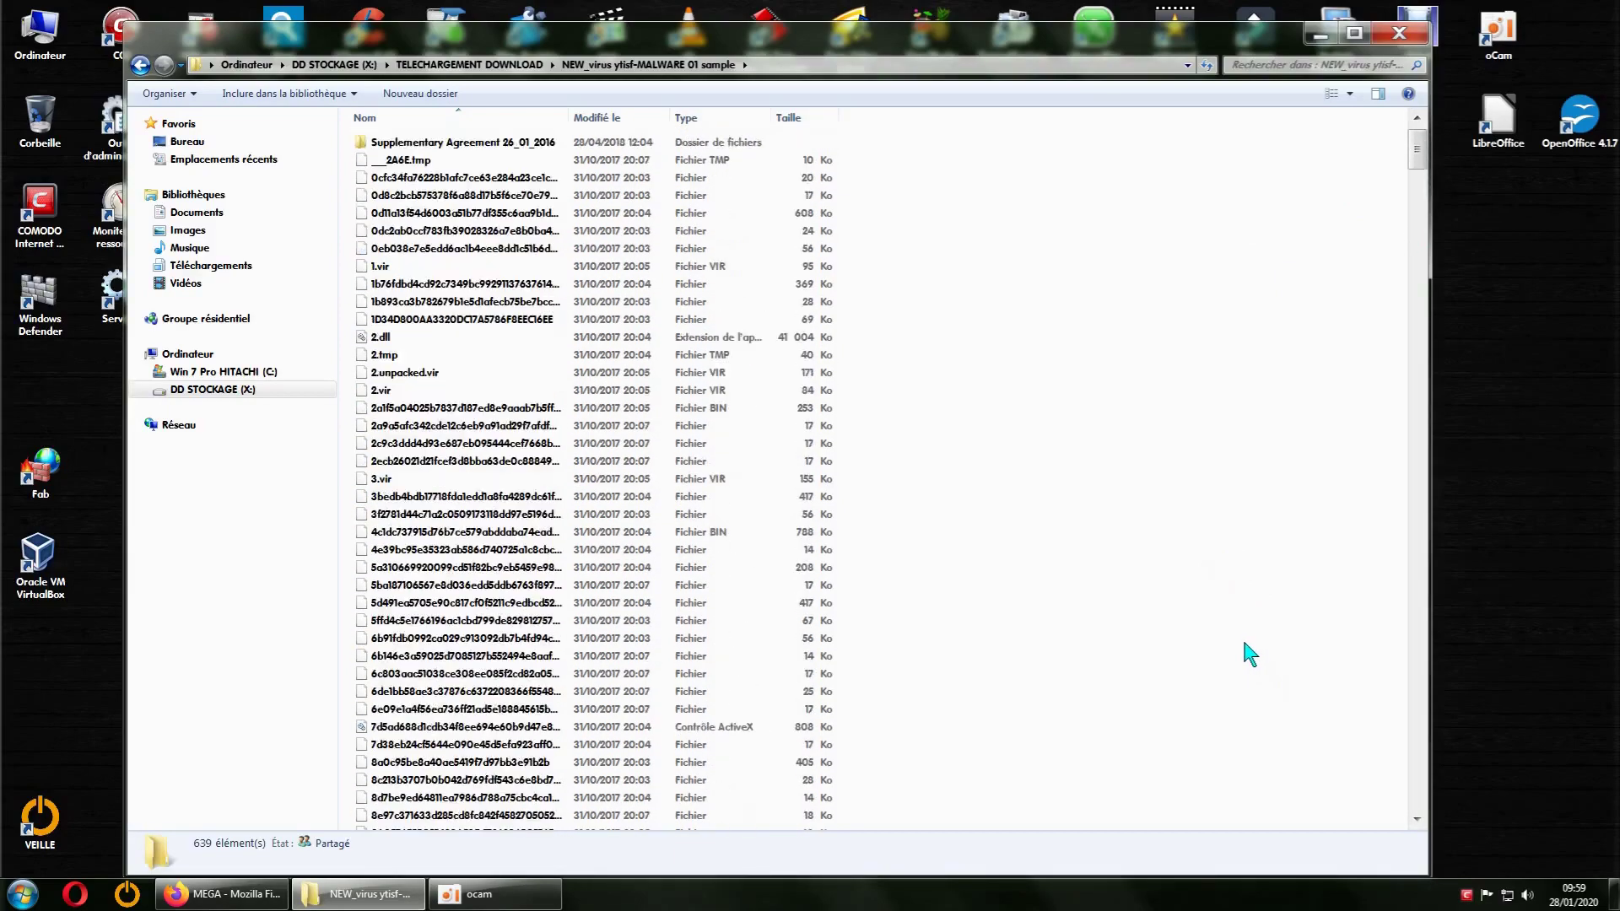
{"action": "scroll", "coordinate": [1250, 654], "scroll_direction": "down", "scroll_amount": 20}
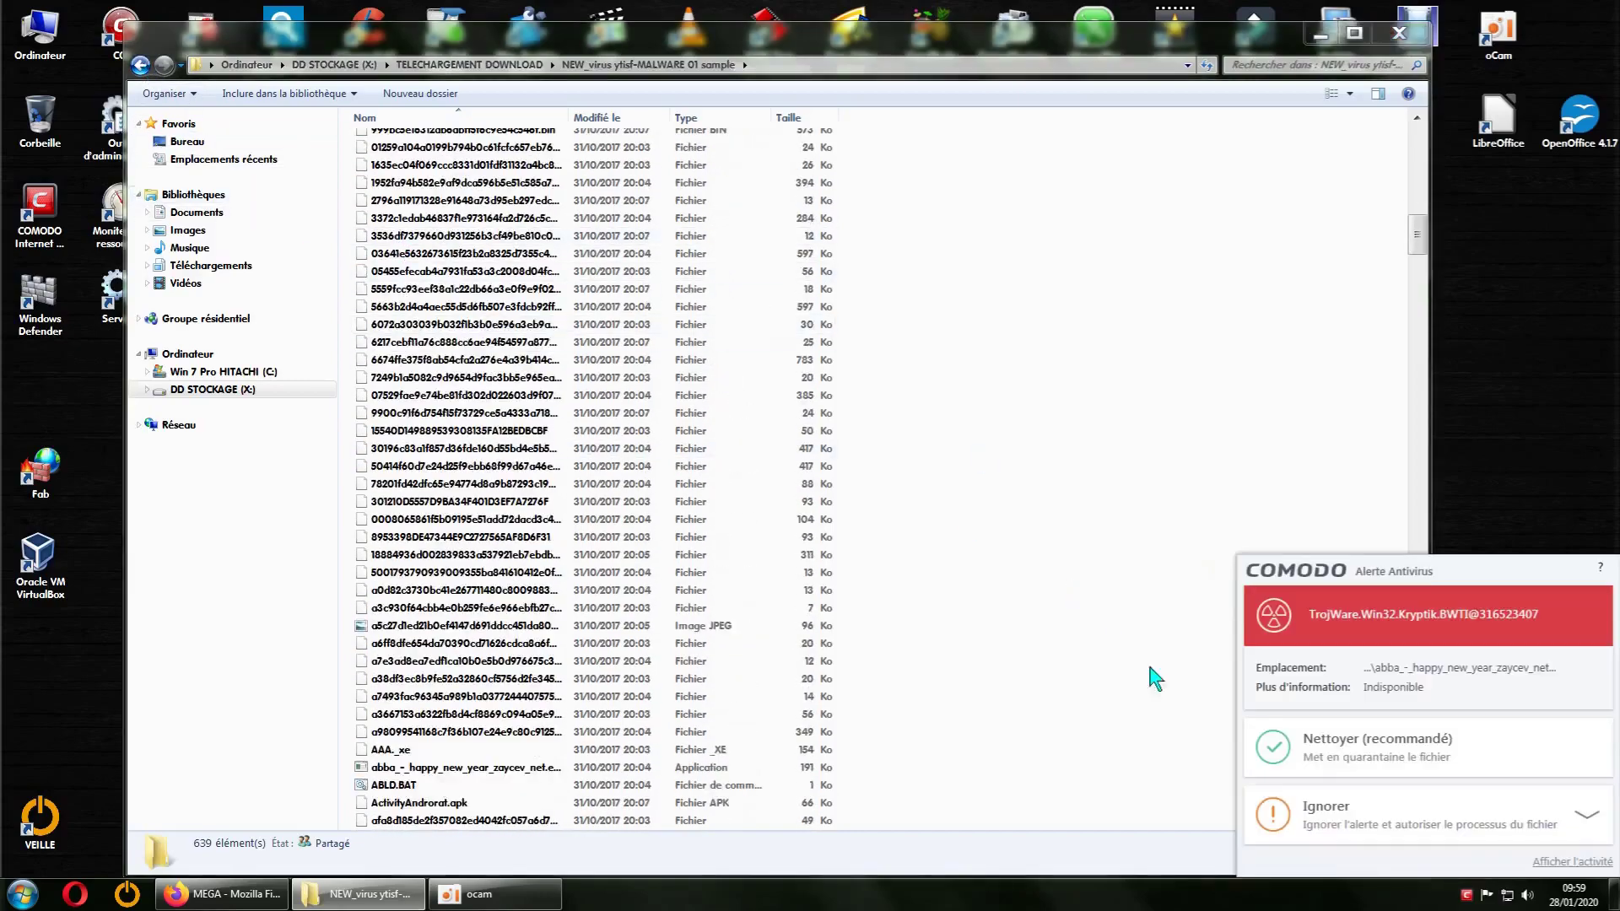
{"action": "left_click", "coordinate": [1325, 755]}
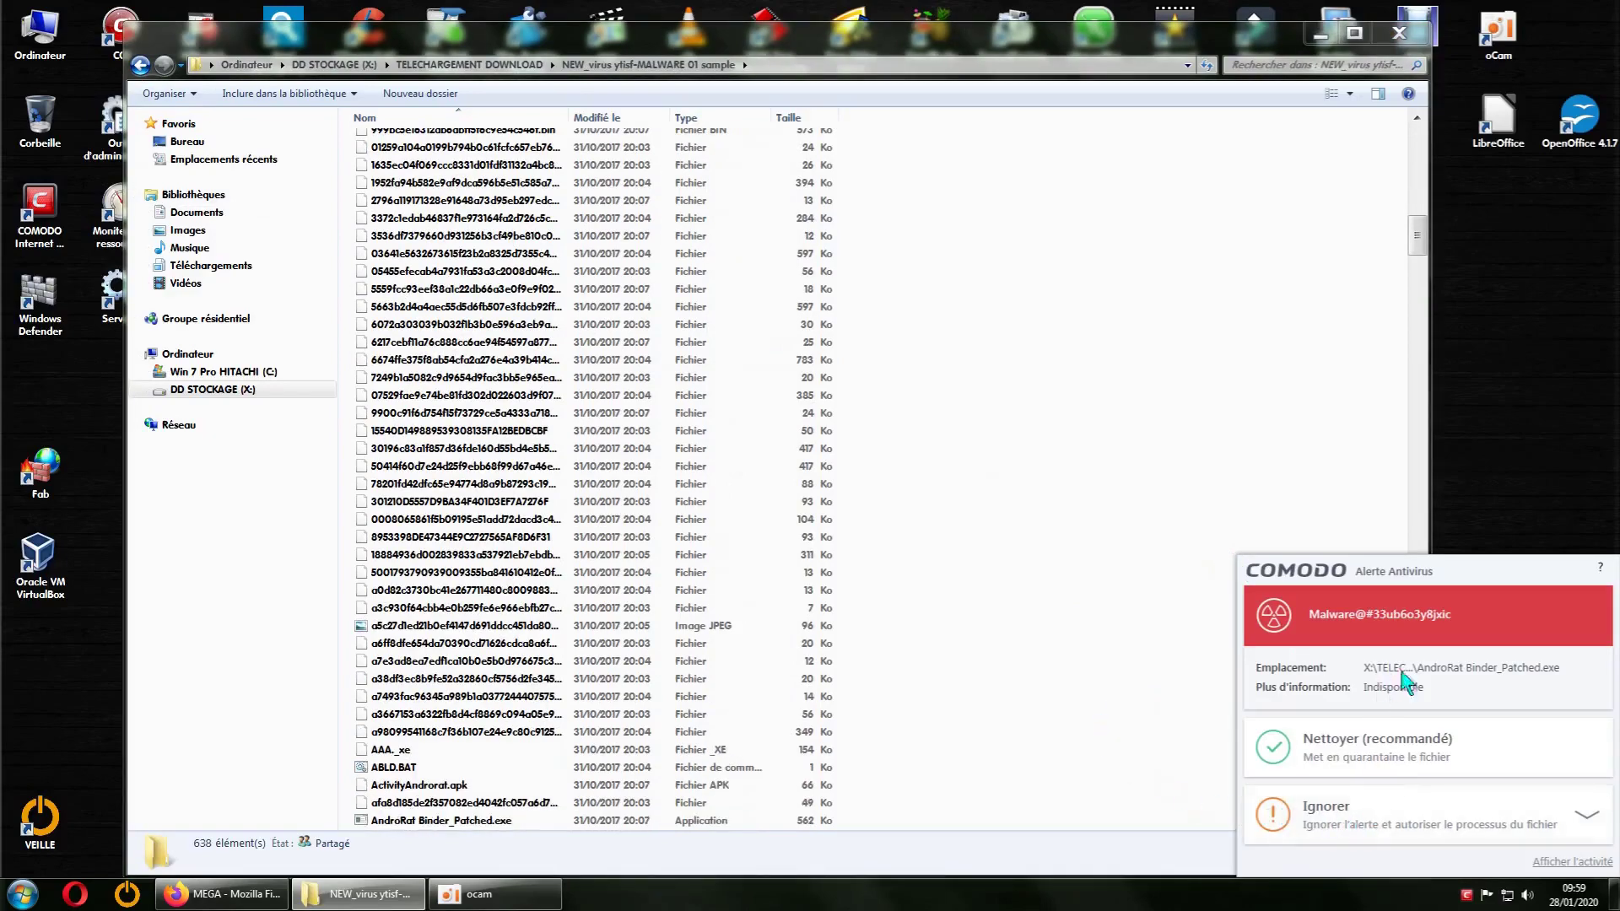
{"action": "left_click", "coordinate": [1367, 747]}
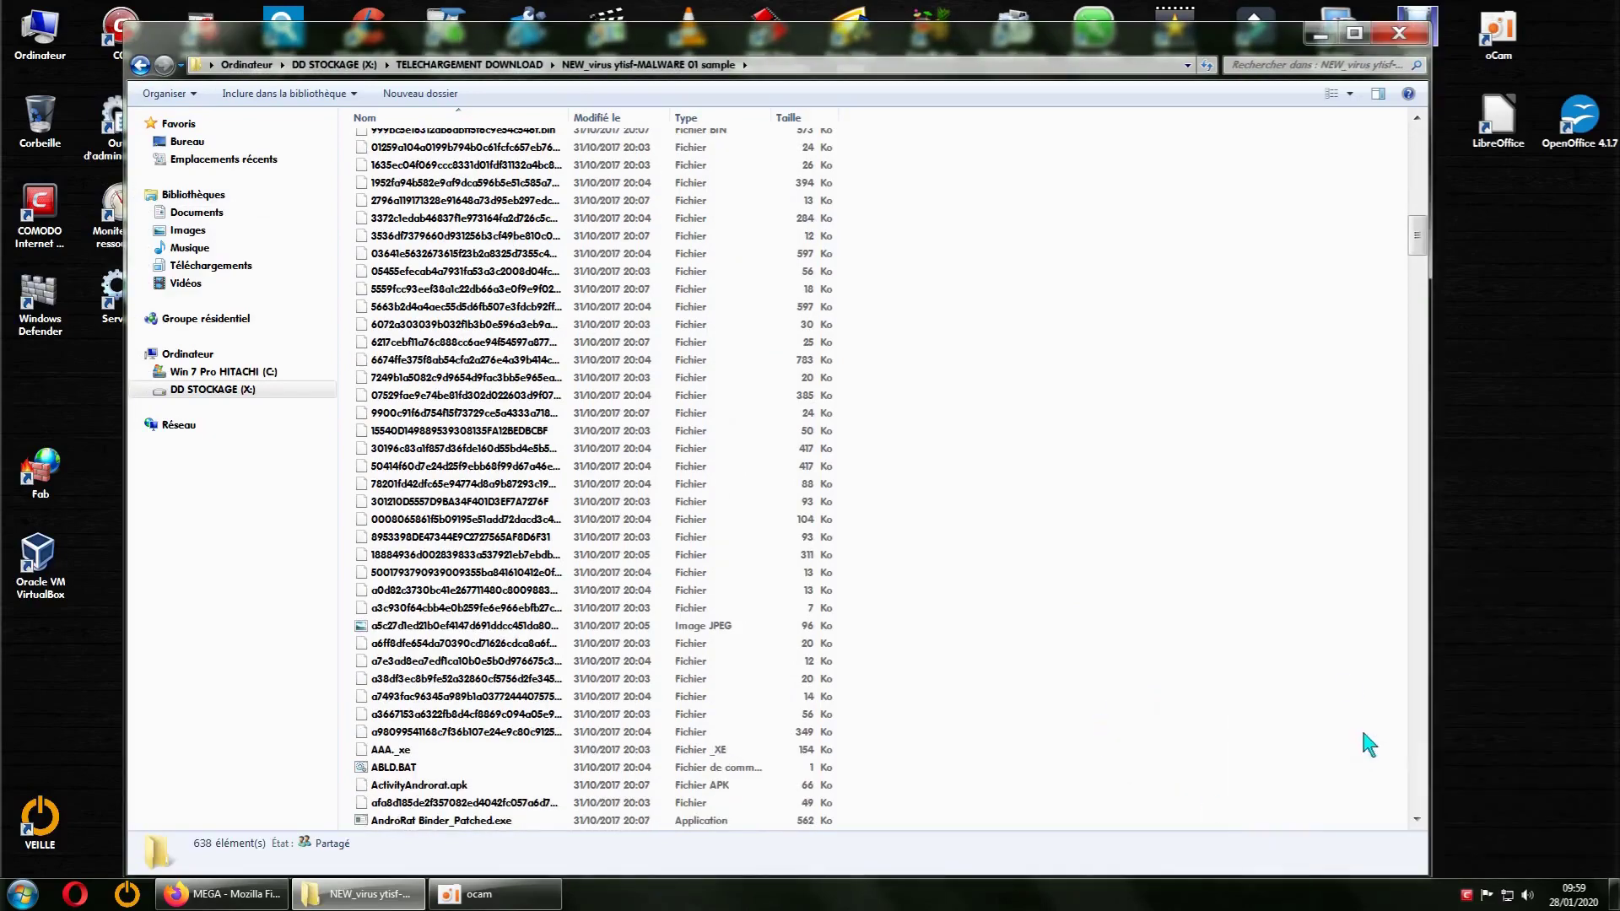
Step: Go back to TELECHARGEMENT DOWNLOAD and view the properties of the NEW_virus ytisf-MALWARE 01 sample folder
{"action": "left_click", "coordinate": [140, 65]}
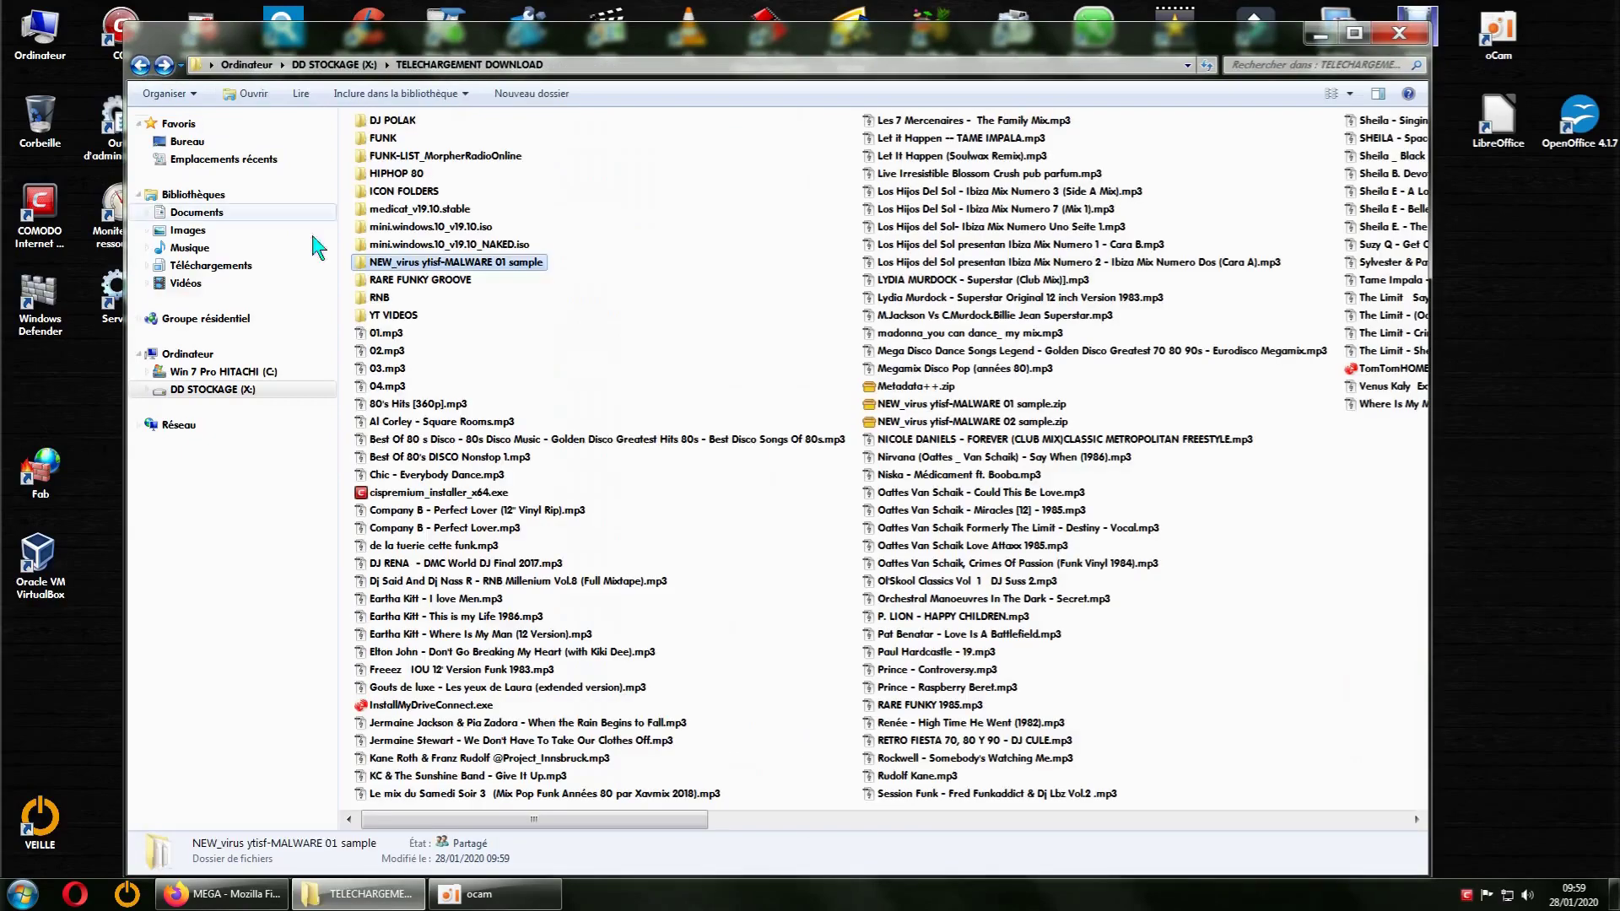
{"action": "right_click", "coordinate": [489, 262]}
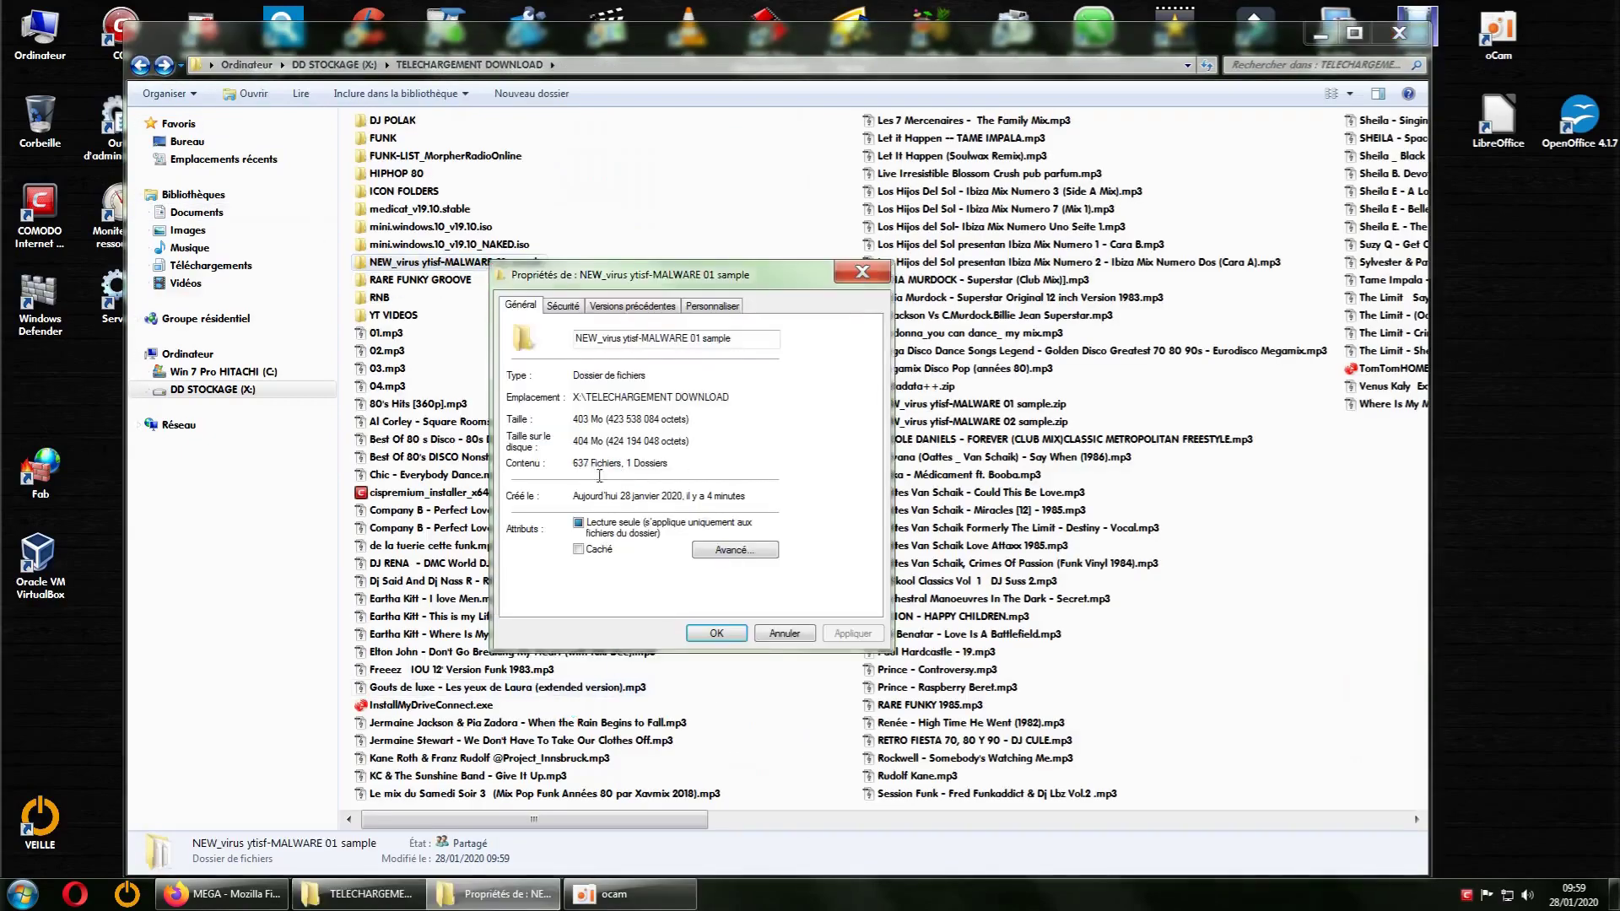
Step: Close the folder properties, reopen the NEW_virus ytisf-MALWARE 01 sample folder and widen its Name column to show full file names
{"action": "left_click", "coordinate": [863, 273]}
{"action": "left_click", "coordinate": [862, 273]}
{"action": "mouse_move", "coordinate": [460, 273]}
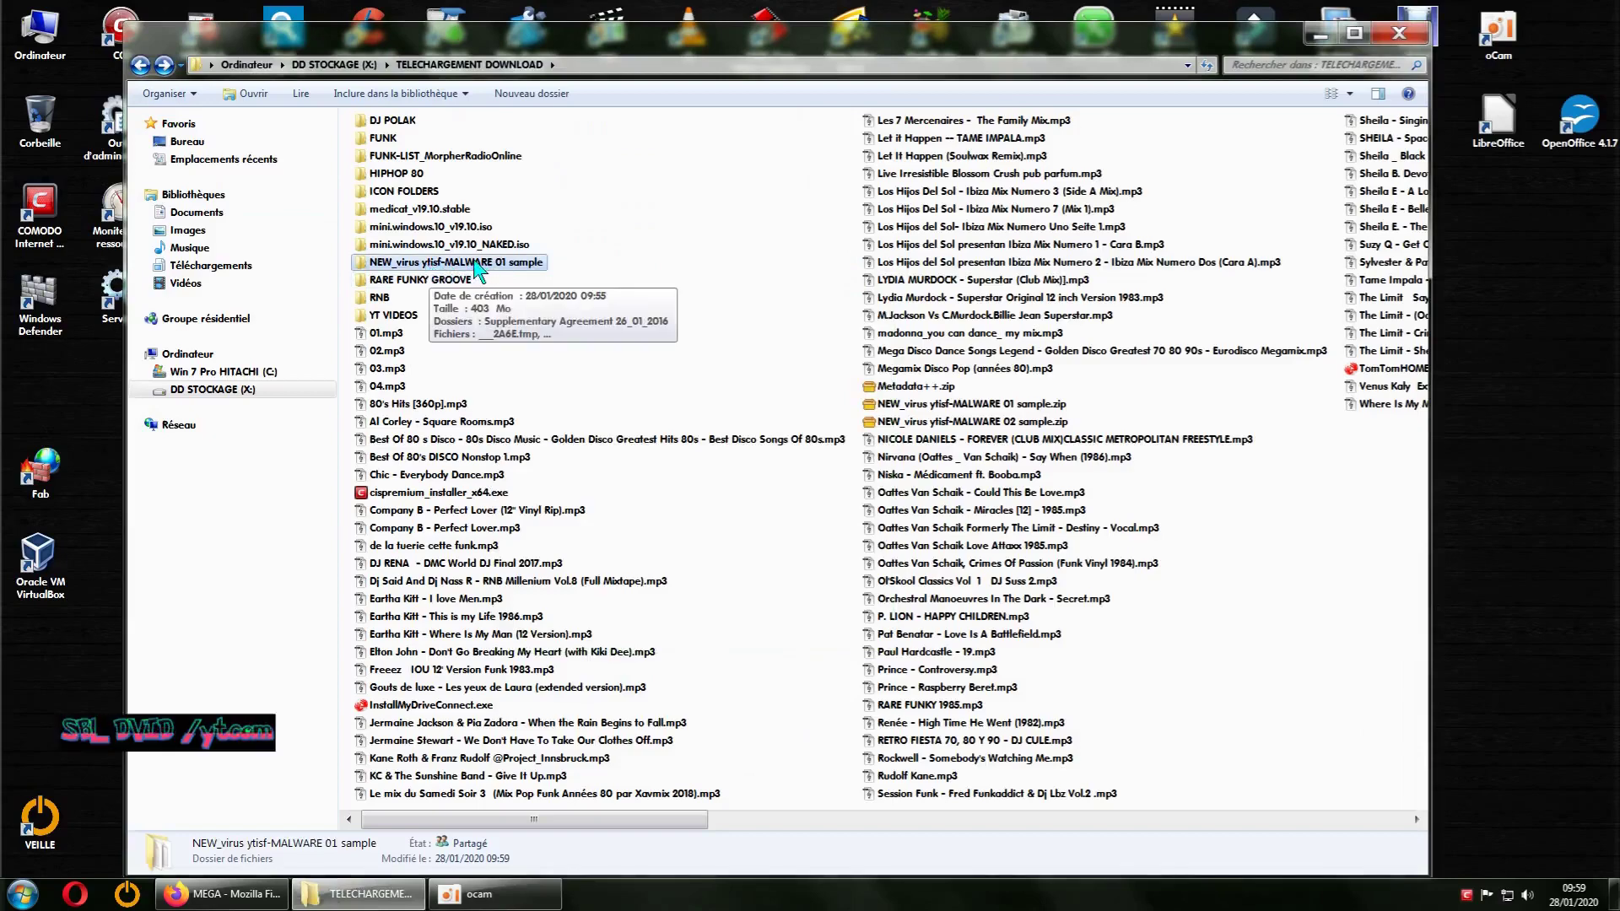
{"action": "double_click", "coordinate": [478, 267]}
{"action": "scroll", "coordinate": [1257, 504], "scroll_direction": "down", "scroll_amount": 11}
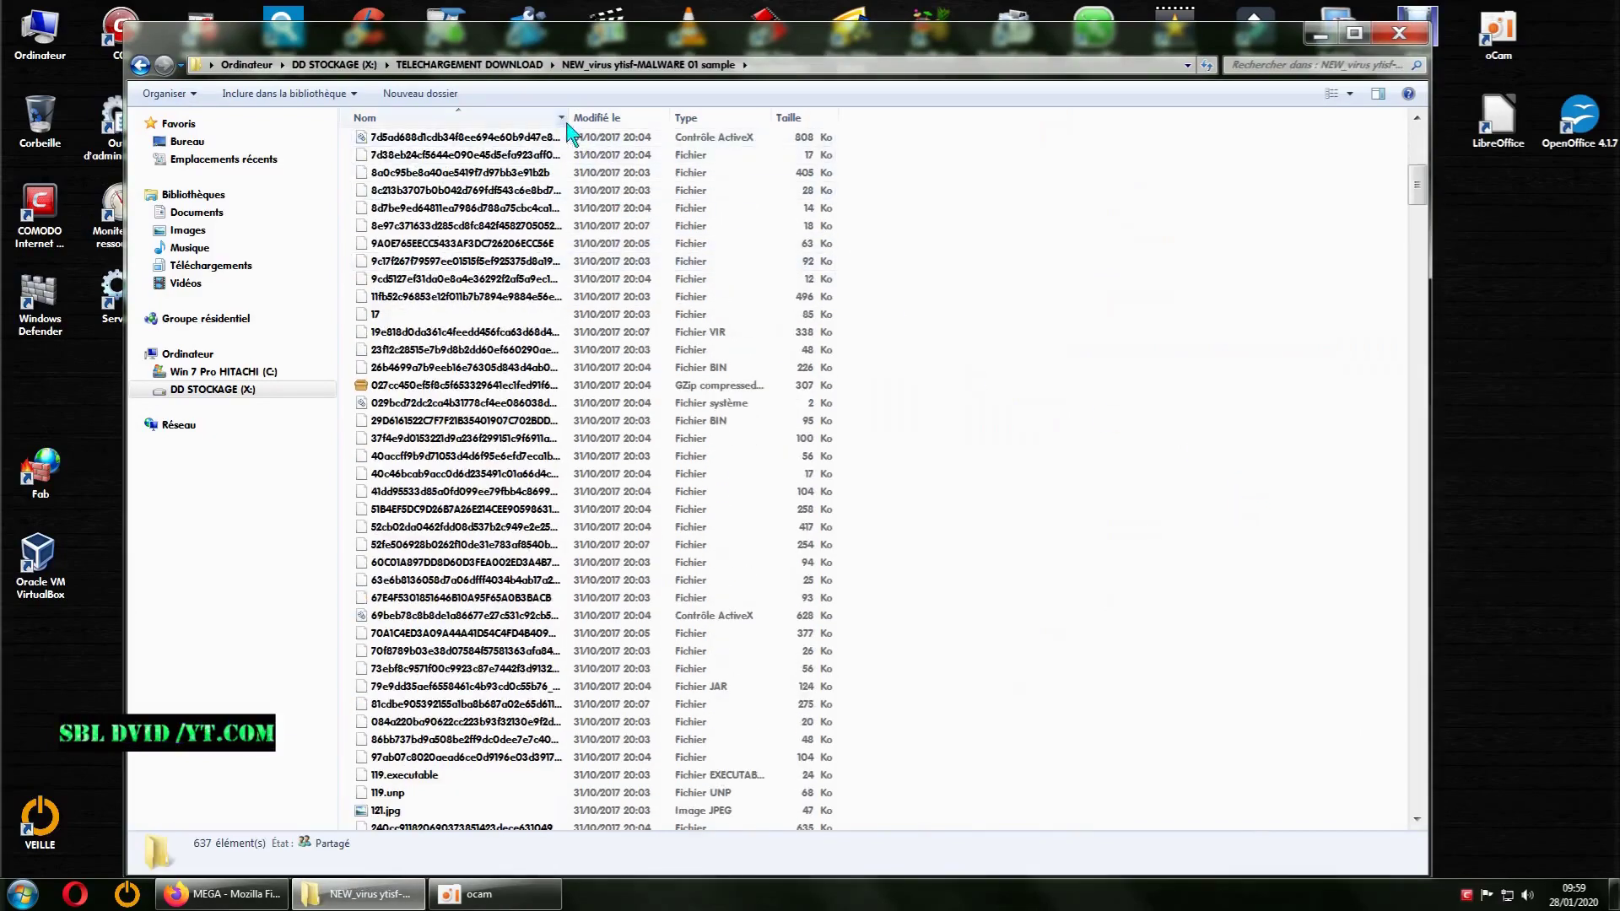
{"action": "left_click_drag", "start_coordinate": [570, 118], "coordinate": [860, 135]}
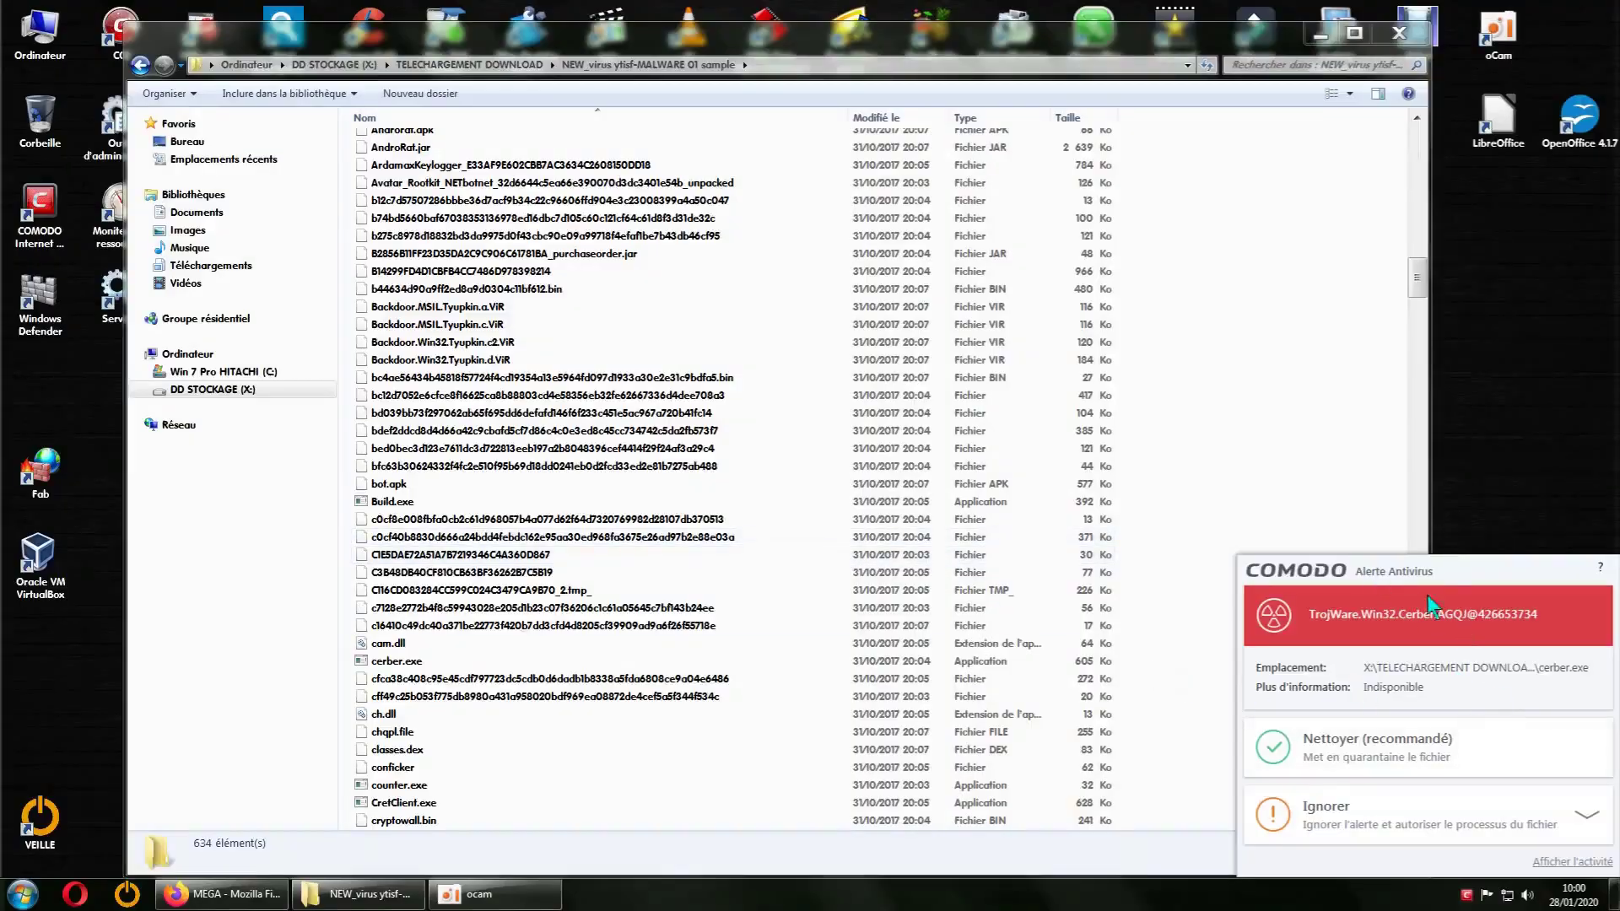
Step: Move the antivirus alert for cerber.exe up over the folder window and quarantine the file
{"action": "left_click_drag", "start_coordinate": [1483, 576], "coordinate": [1412, 379]}
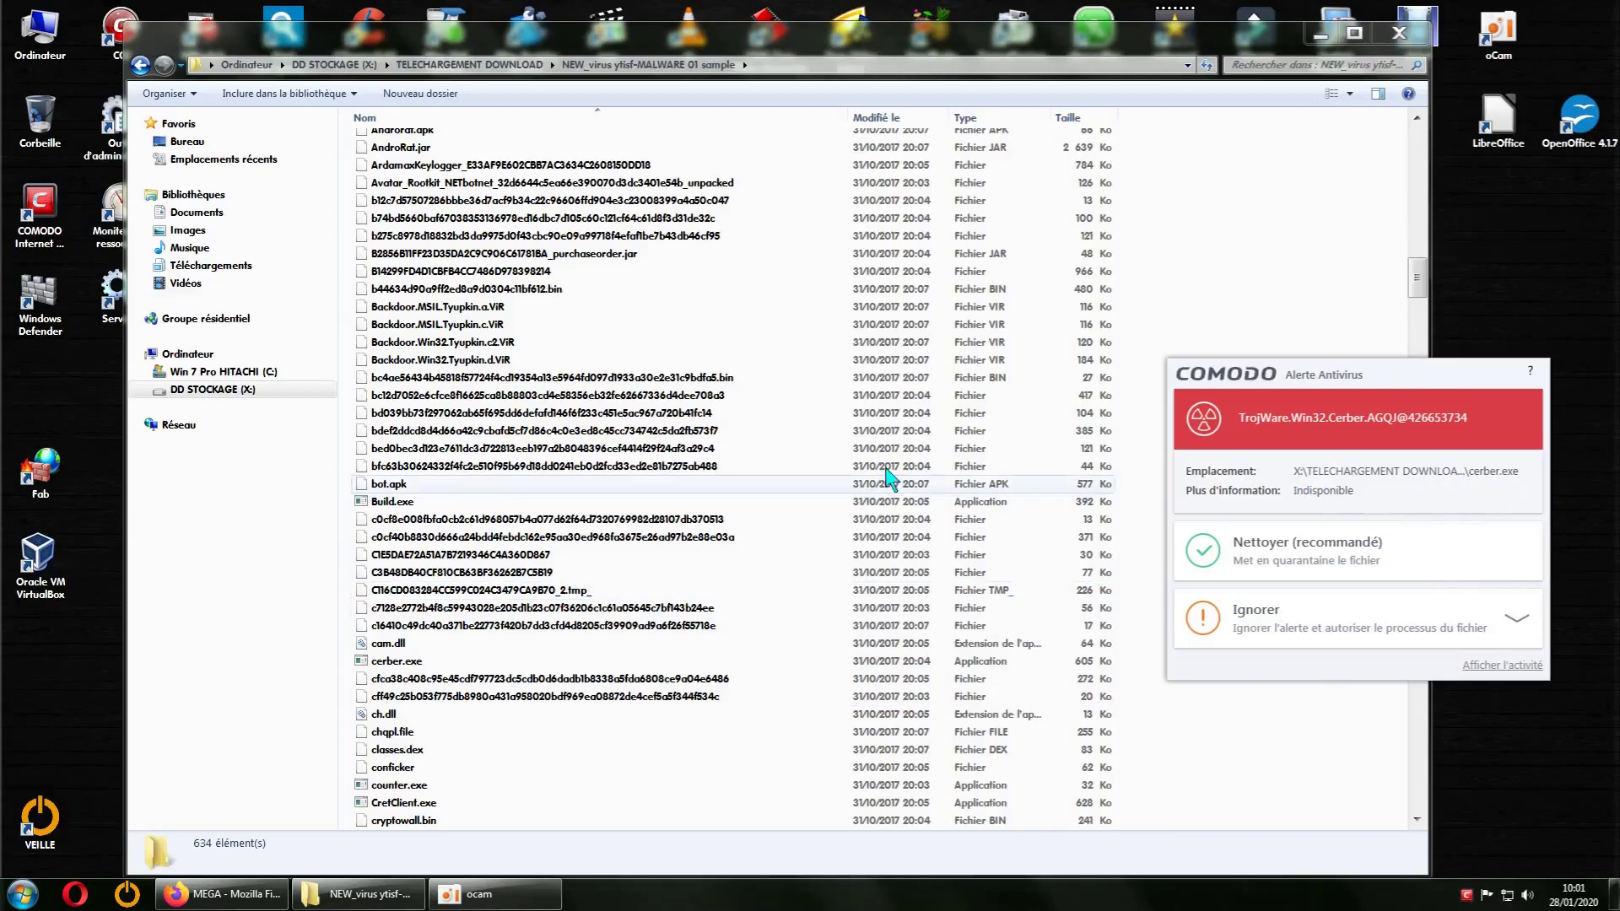
{"action": "left_click", "coordinate": [1276, 563]}
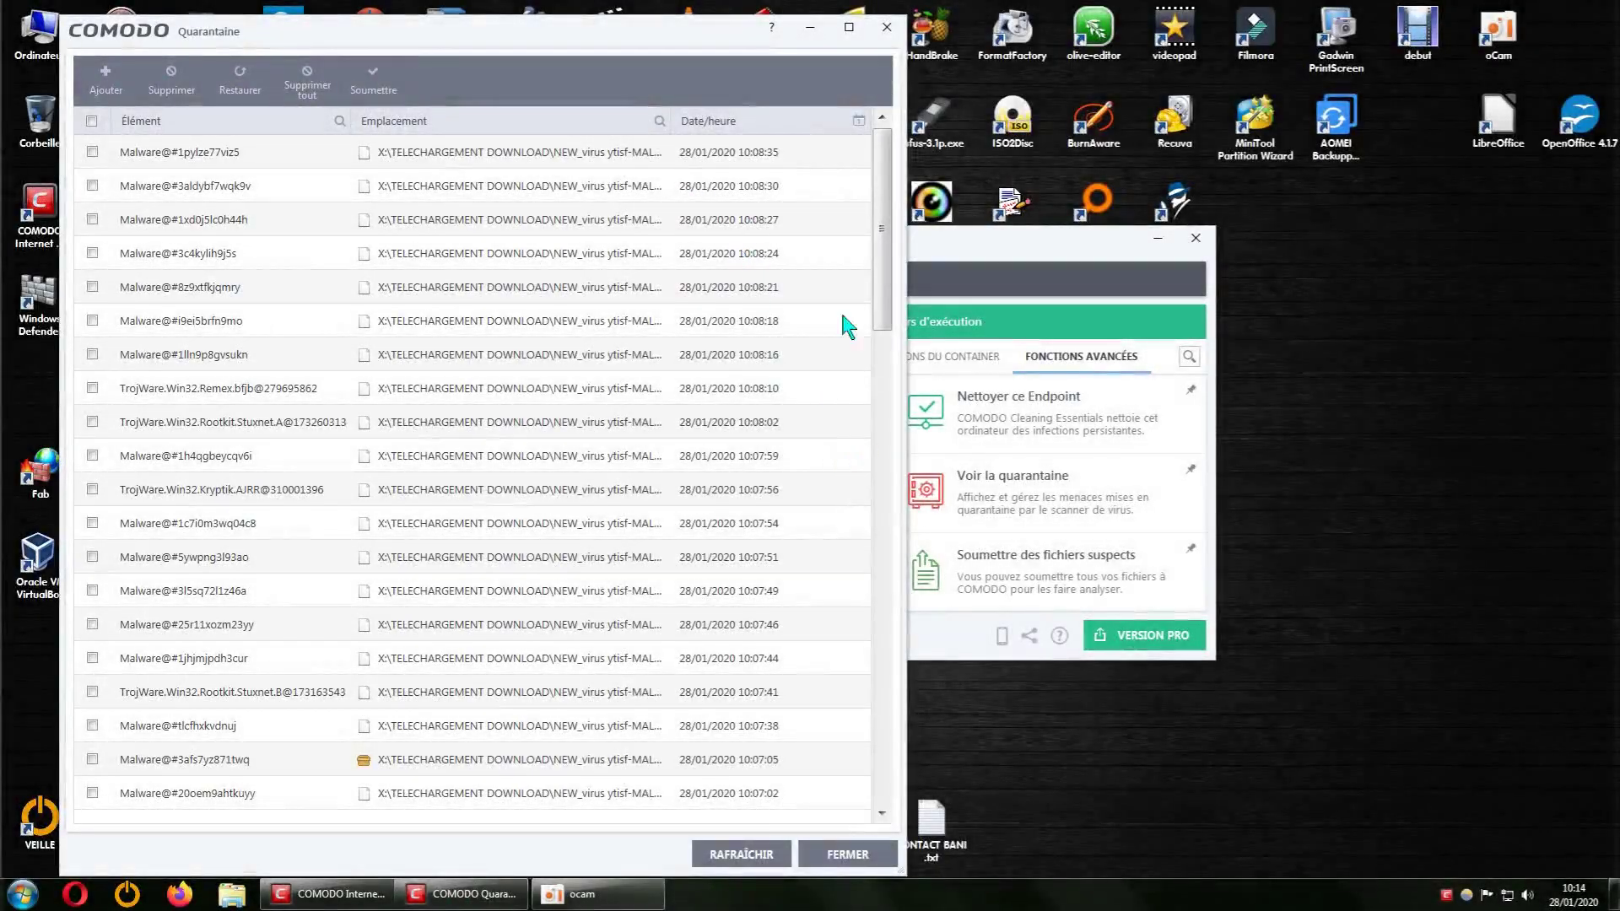
Step: Review the COMODO quarantine list down to its oldest entries and delete all quarantined items
{"action": "left_click_drag", "start_coordinate": [883, 319], "coordinate": [884, 791]}
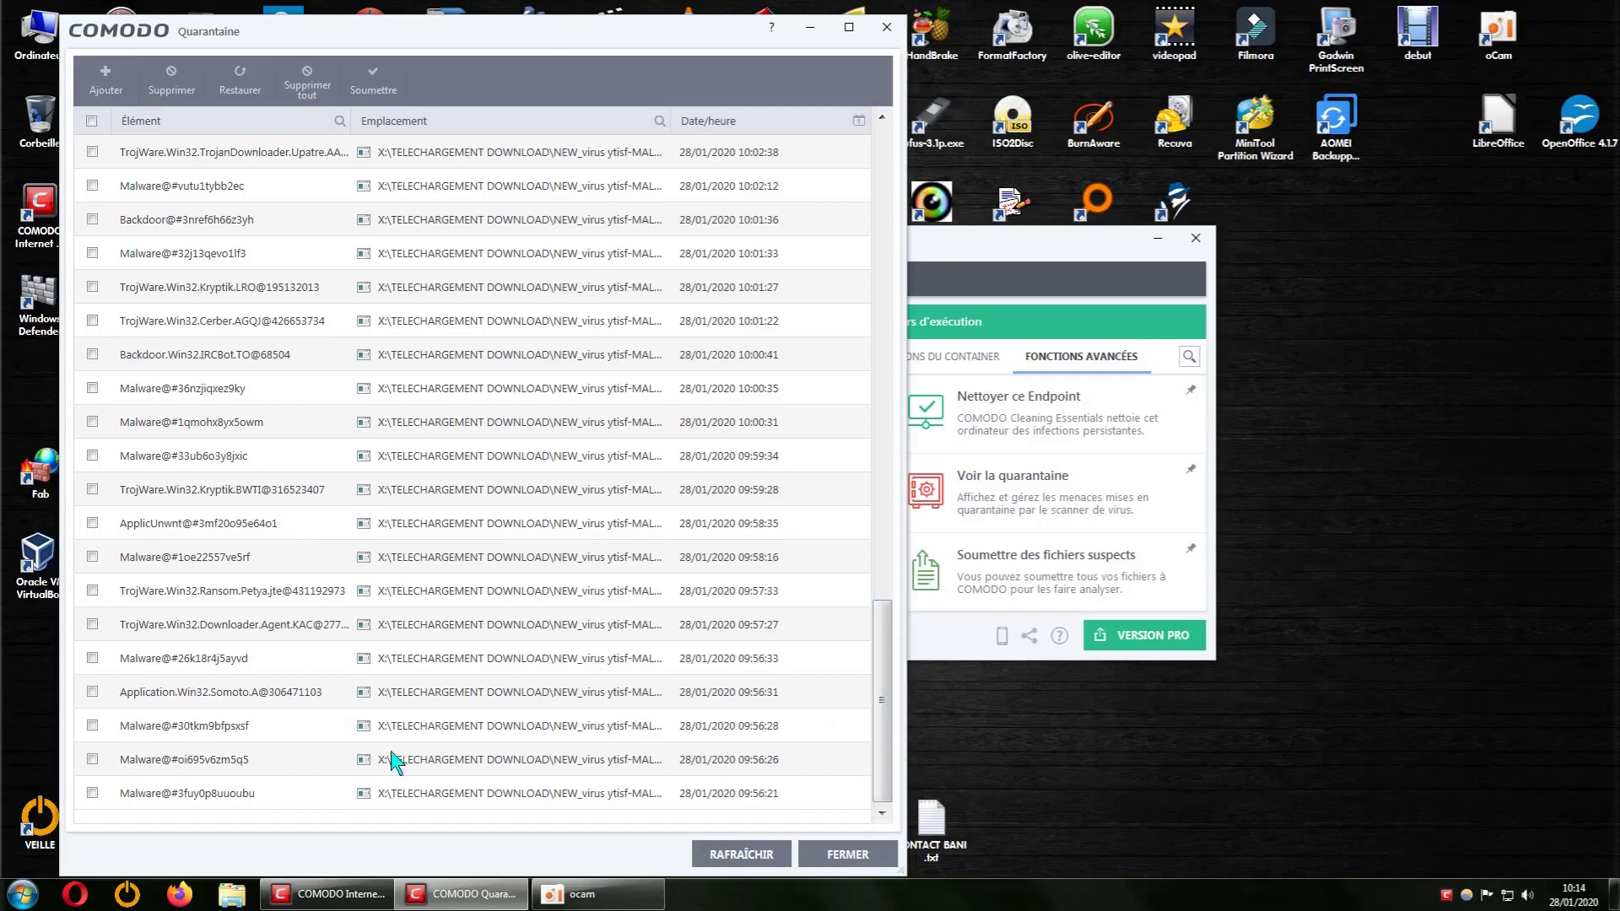
{"action": "left_click_drag", "start_coordinate": [886, 675], "coordinate": [887, 782]}
{"action": "left_click", "coordinate": [168, 89]}
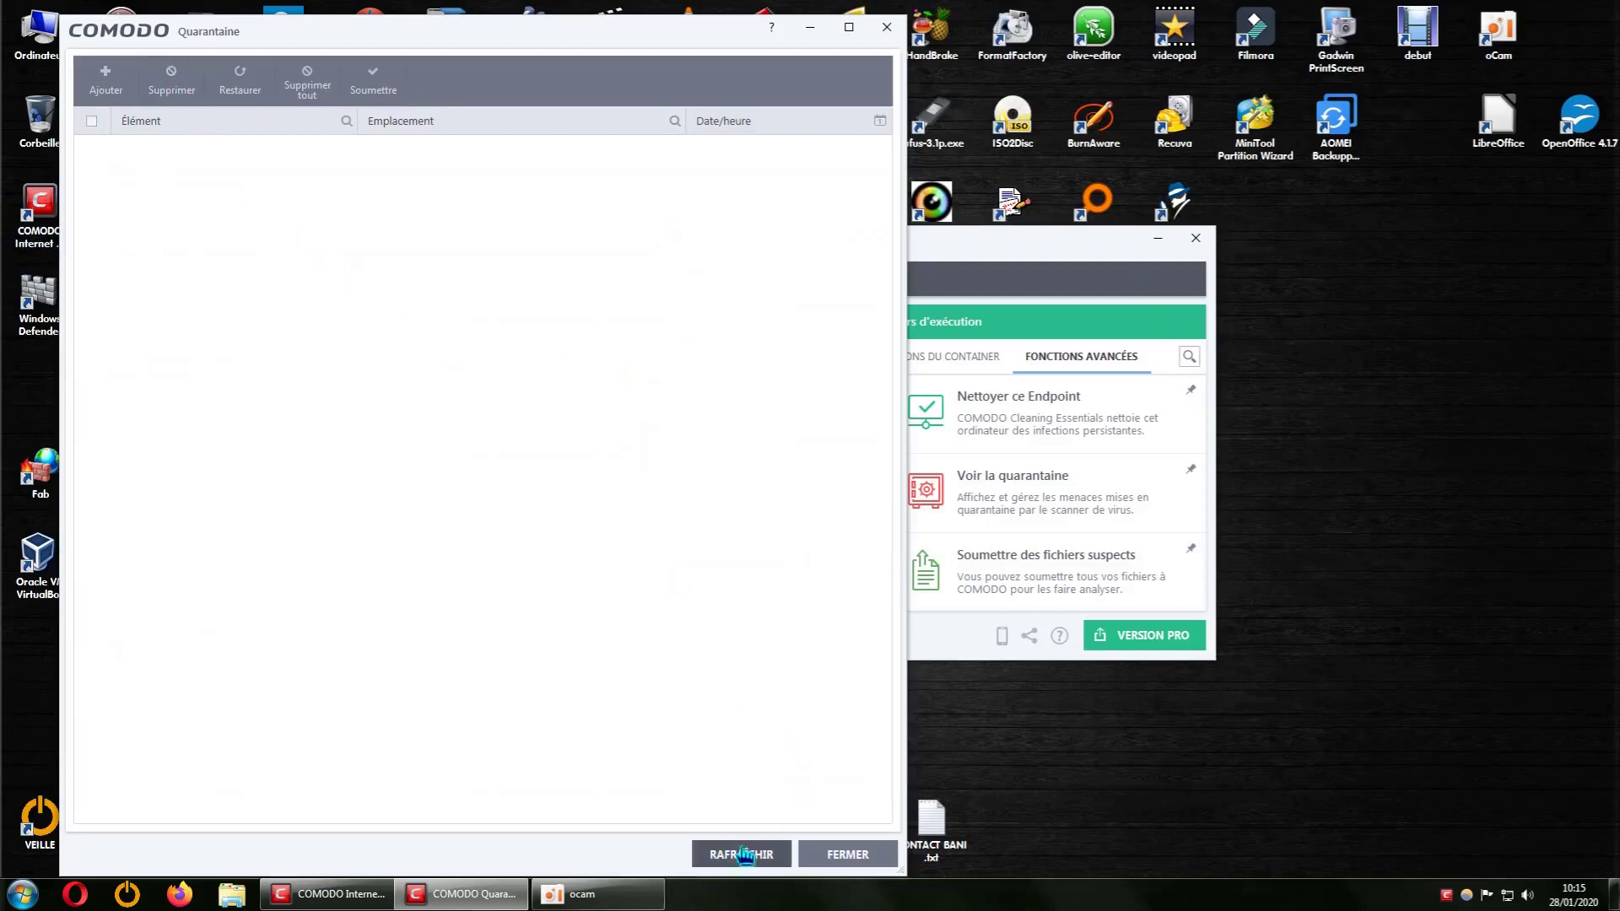
Step: Close the quarantine list, reopen it to check its contents, and close COMODO
{"action": "left_click", "coordinate": [885, 28]}
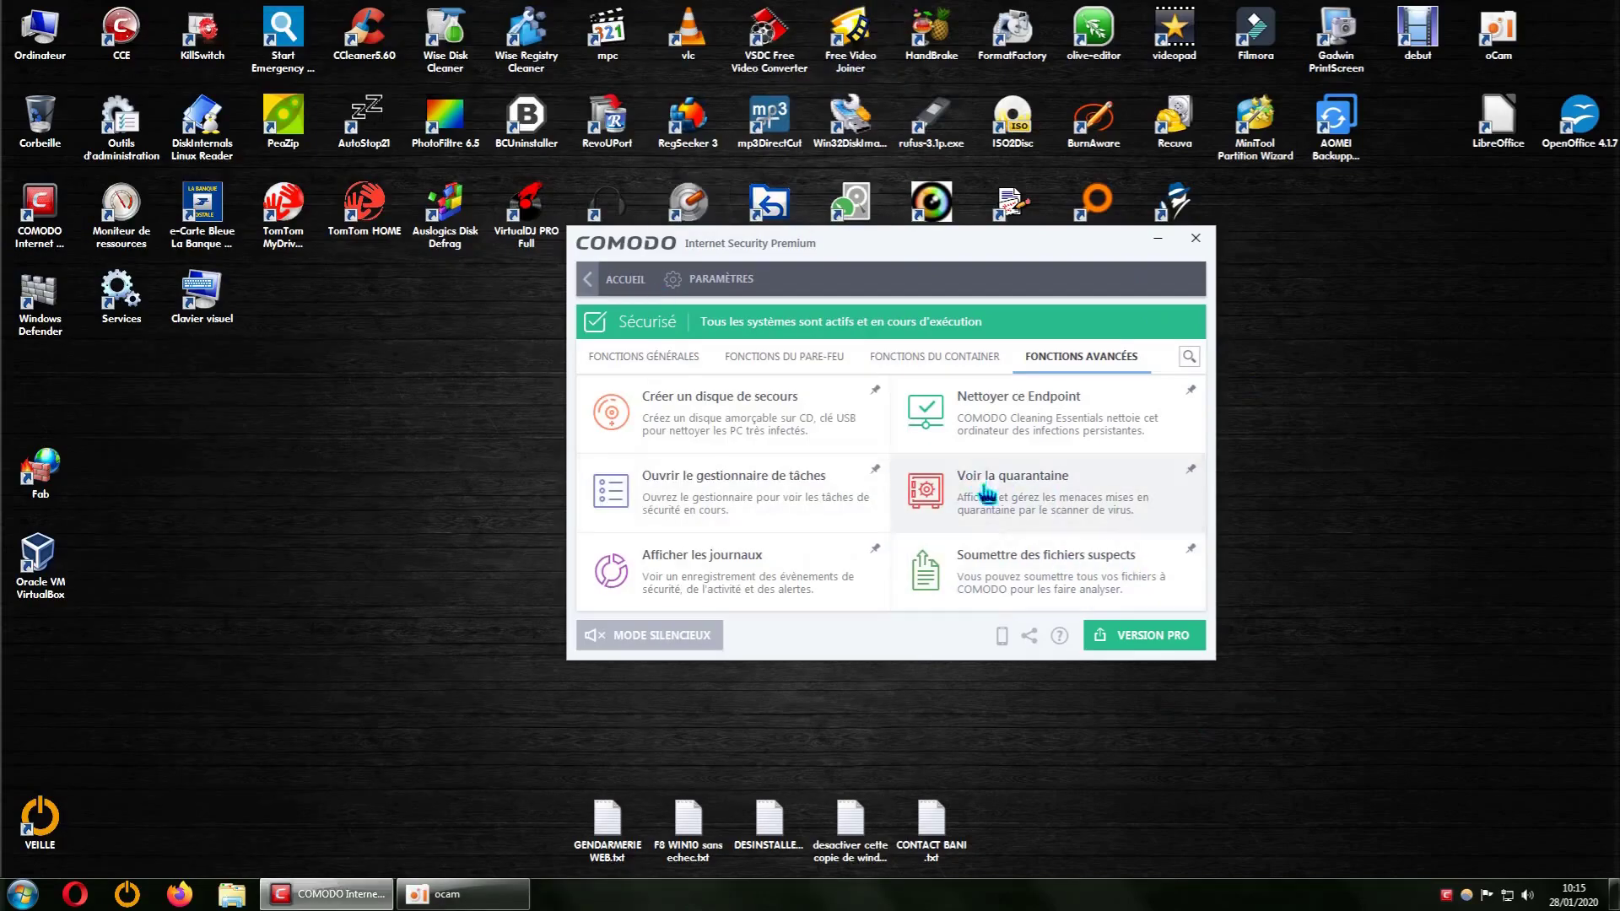
{"action": "left_click", "coordinate": [987, 493]}
{"action": "left_click", "coordinate": [885, 28]}
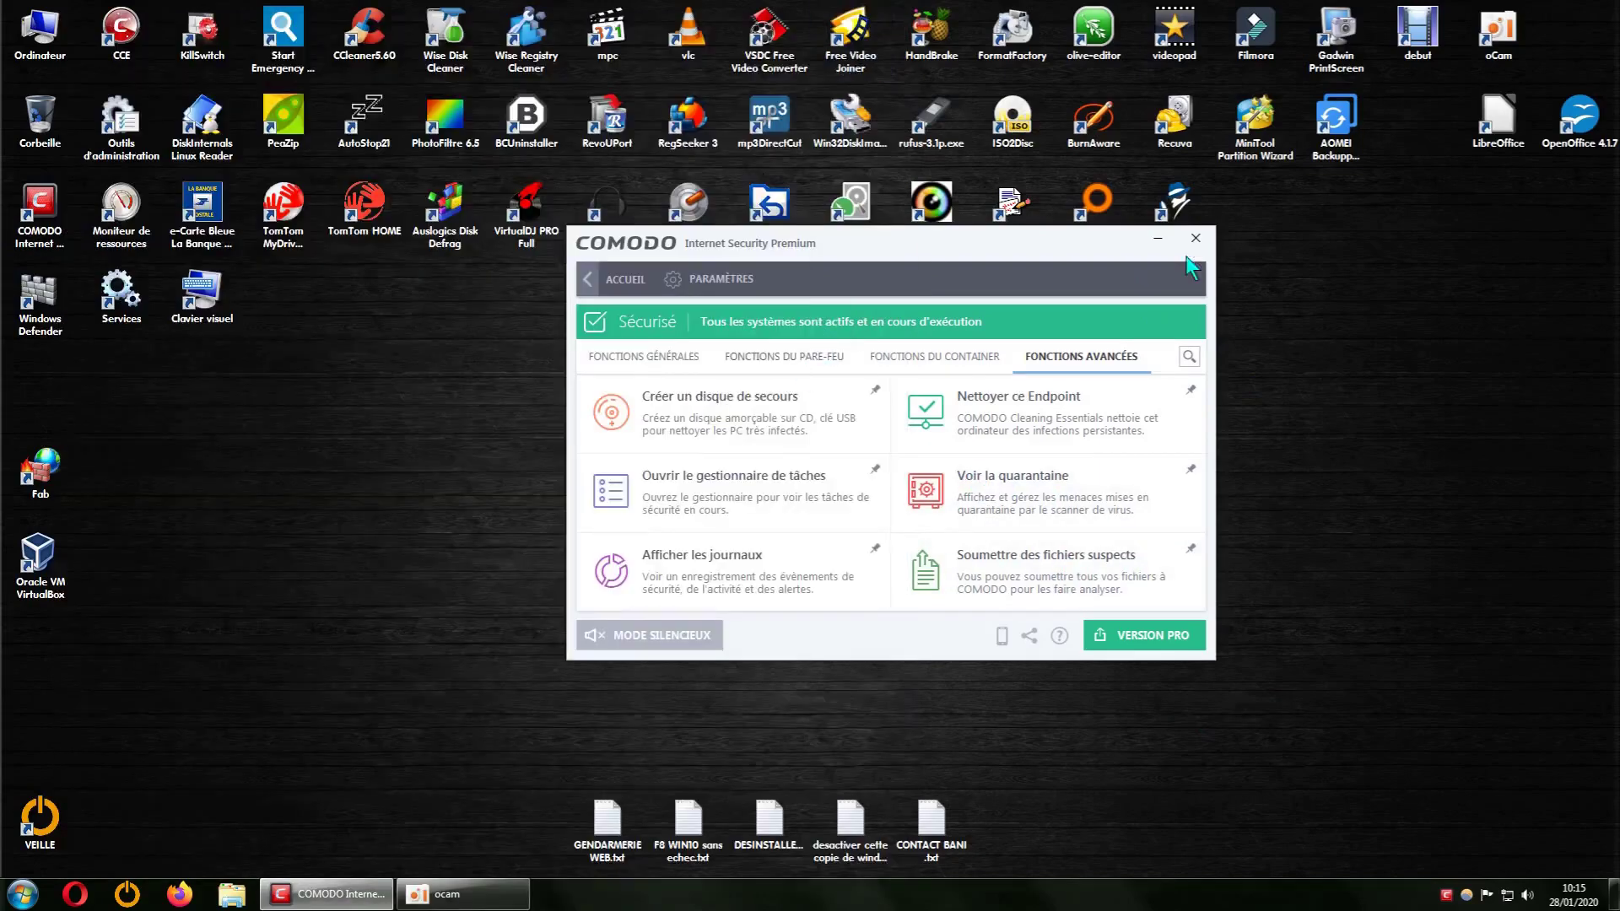
{"action": "left_click", "coordinate": [1195, 238]}
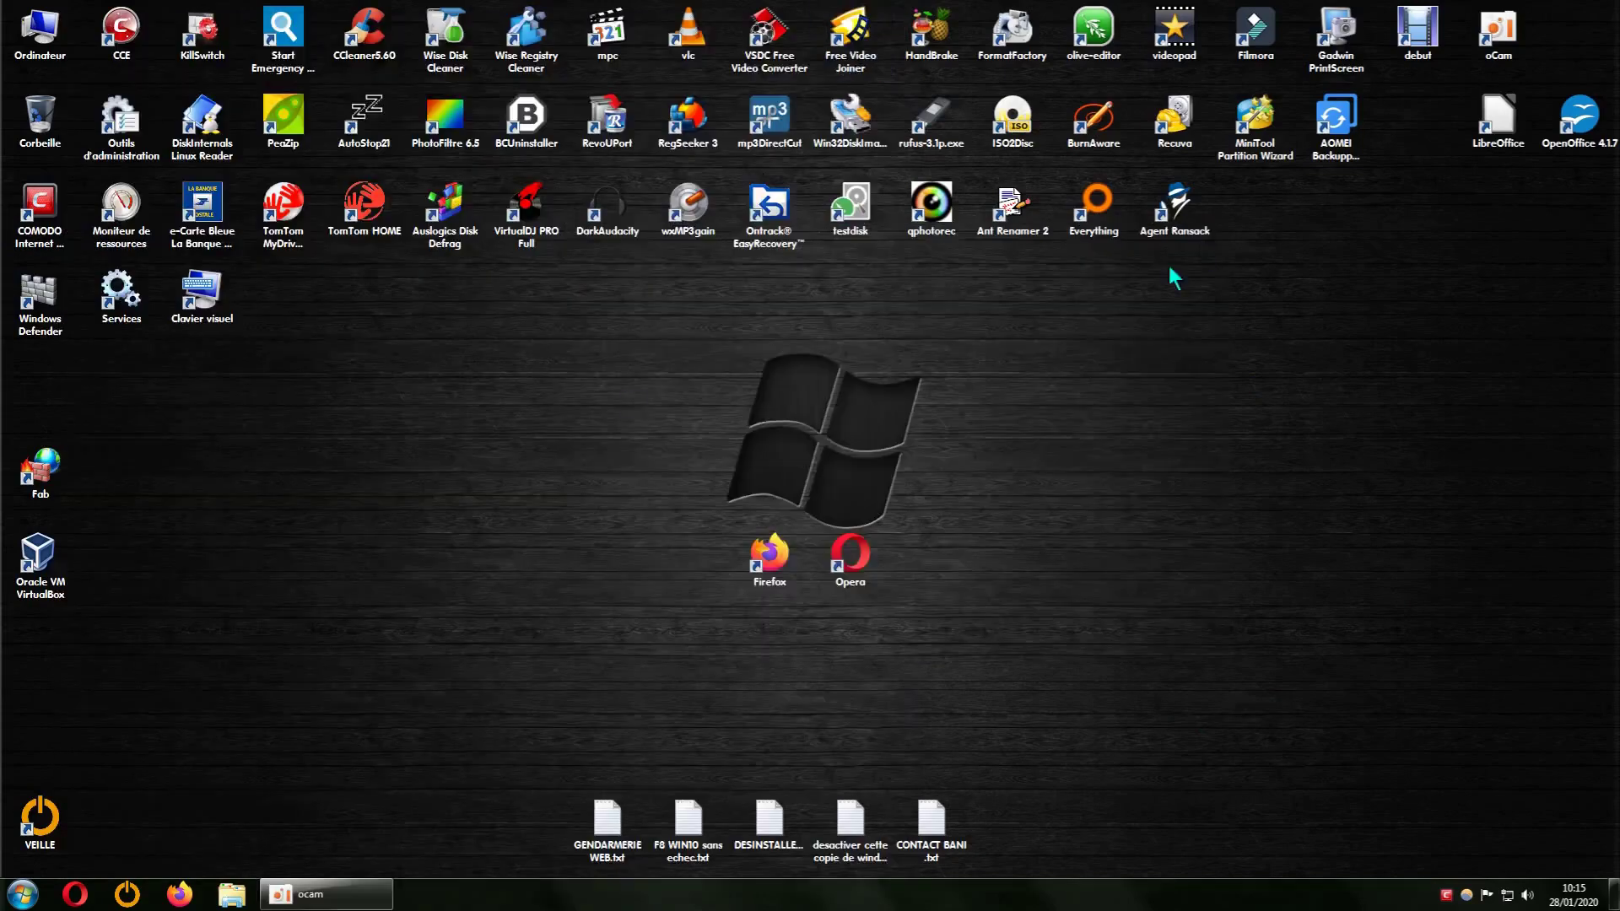
Step: Reopen COMODO Internet Security, set the antivirus mode to En temps réel and close its window
{"action": "double_click", "coordinate": [39, 209]}
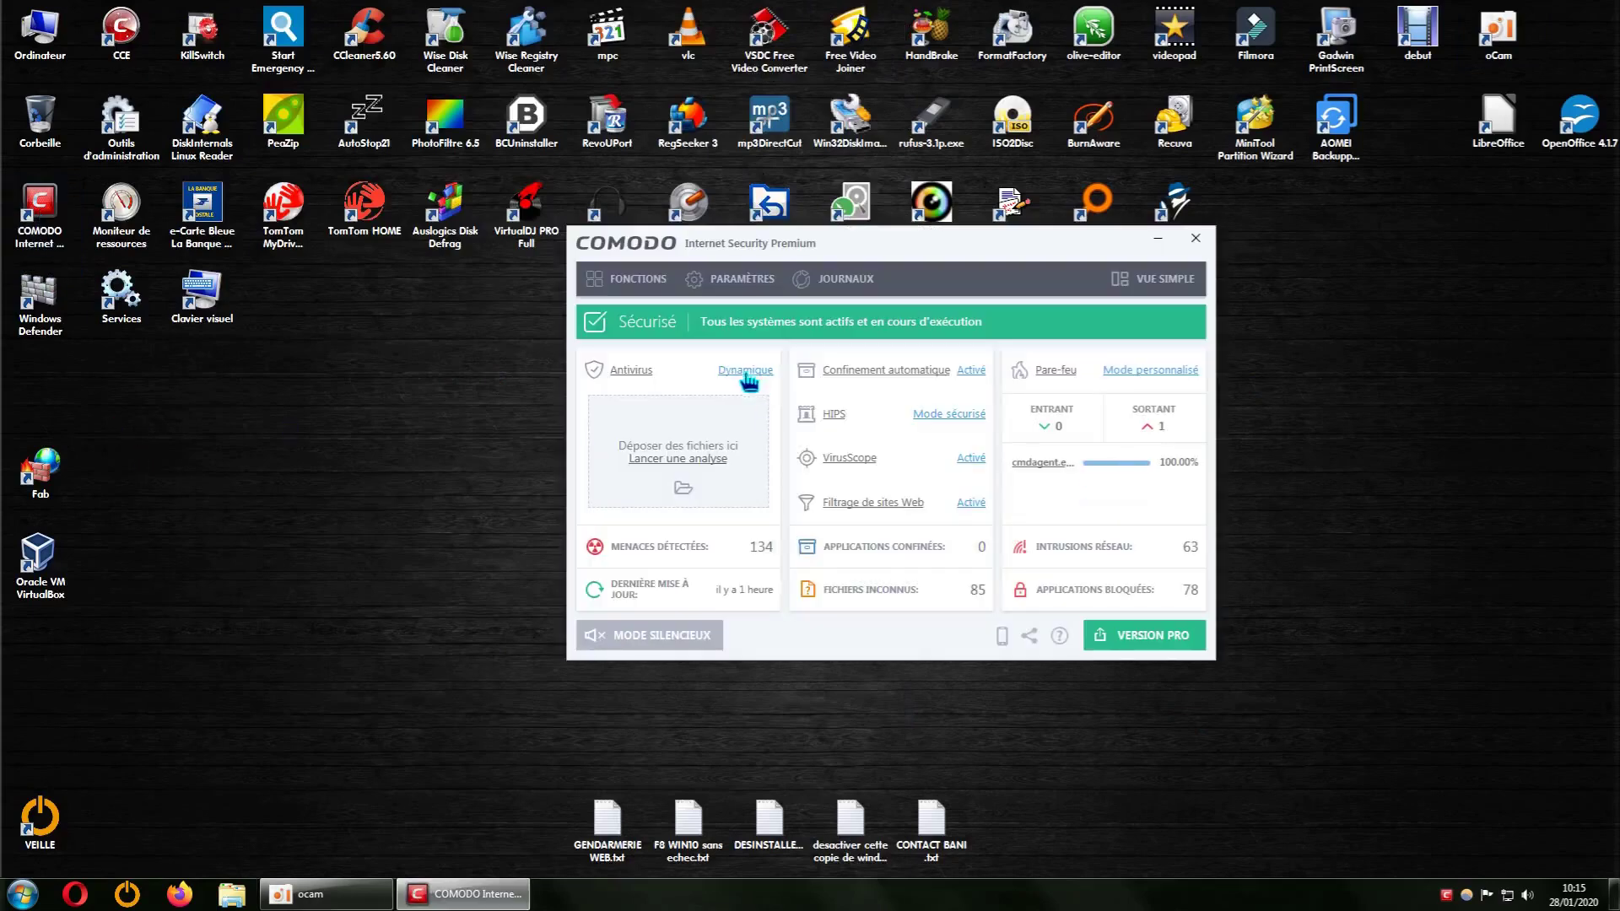
{"action": "left_click", "coordinate": [747, 375]}
{"action": "left_click", "coordinate": [751, 588]}
{"action": "left_click", "coordinate": [1196, 238]}
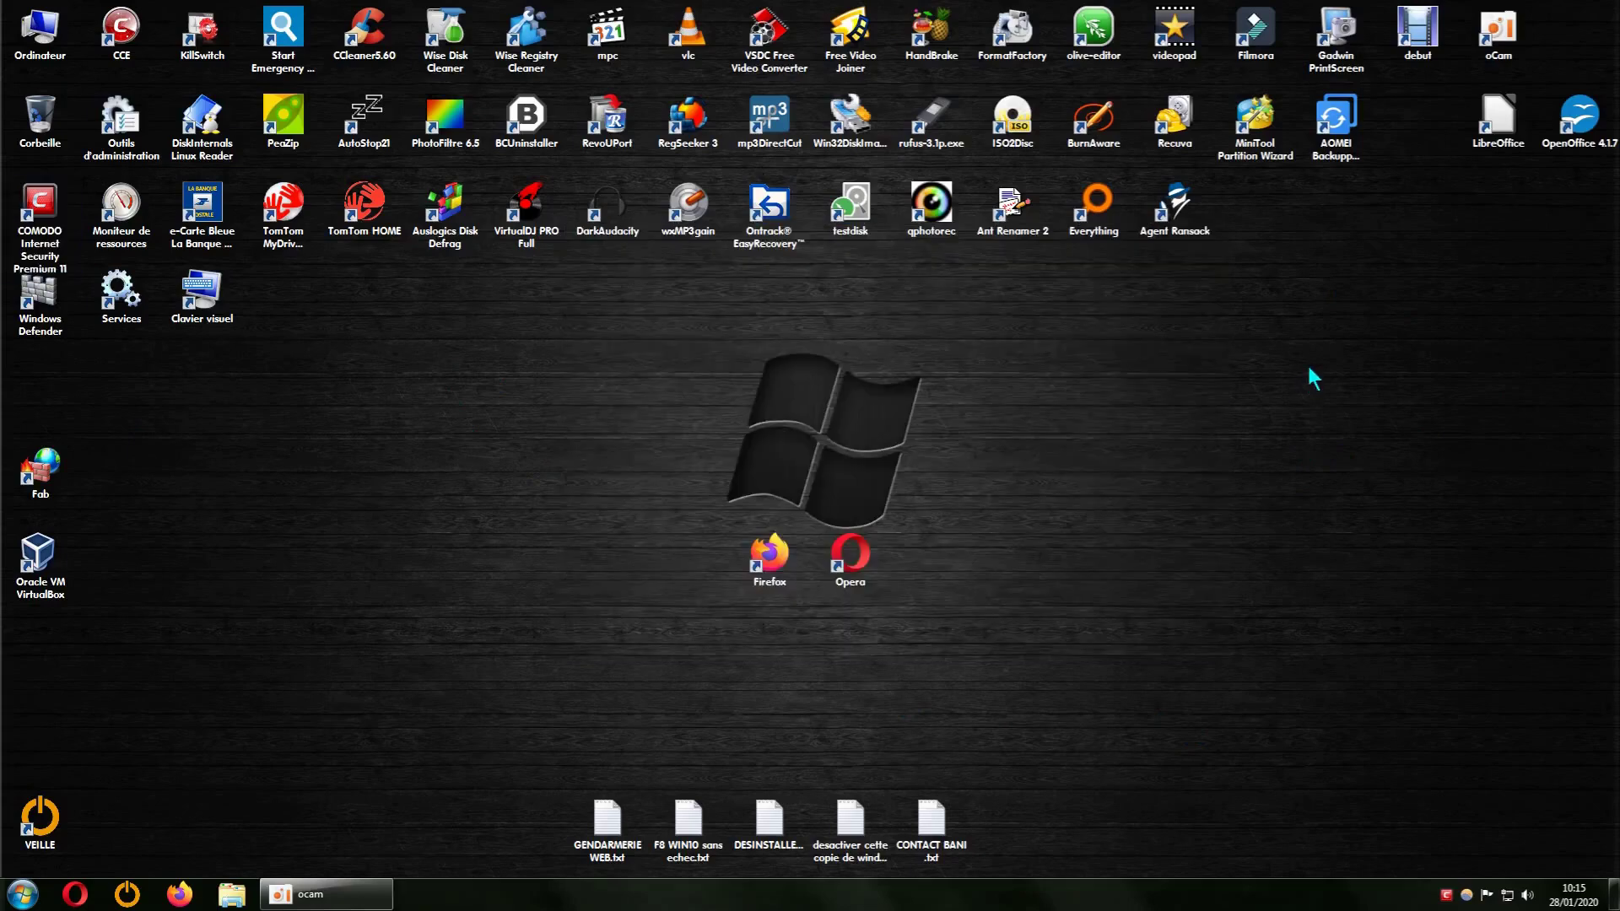
Step: Refresh the desktop, then reopen COMODO to check its protection module modes and close it
{"action": "right_click", "coordinate": [1308, 366]}
{"action": "mouse_move", "coordinate": [1431, 381]}
{"action": "left_click", "coordinate": [1416, 415]}
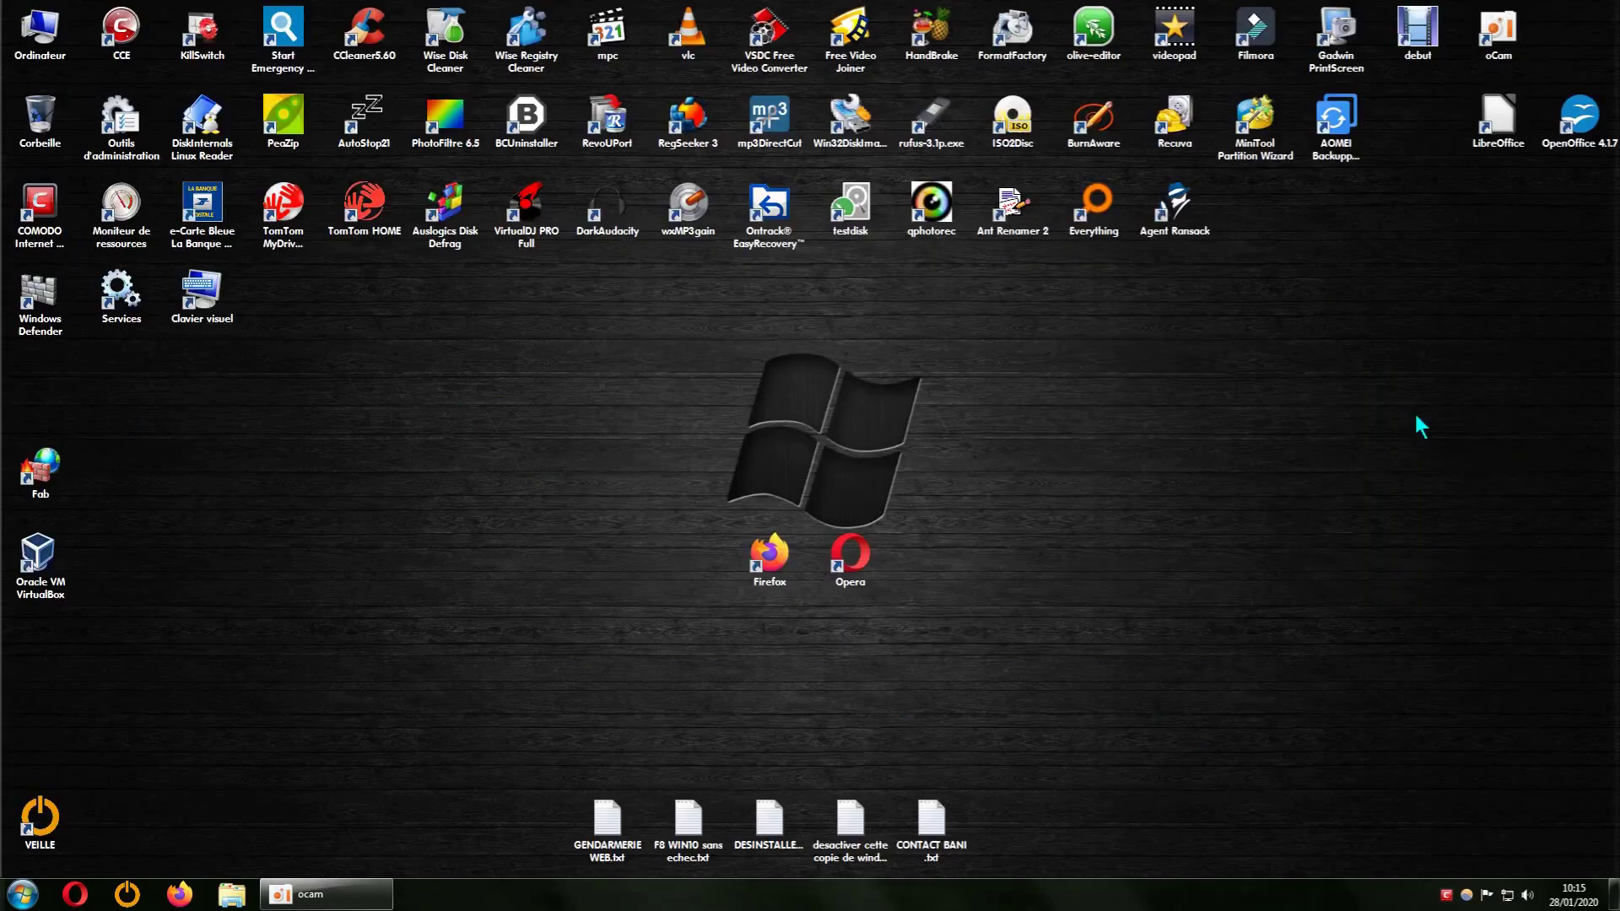
{"action": "double_click", "coordinate": [53, 214]}
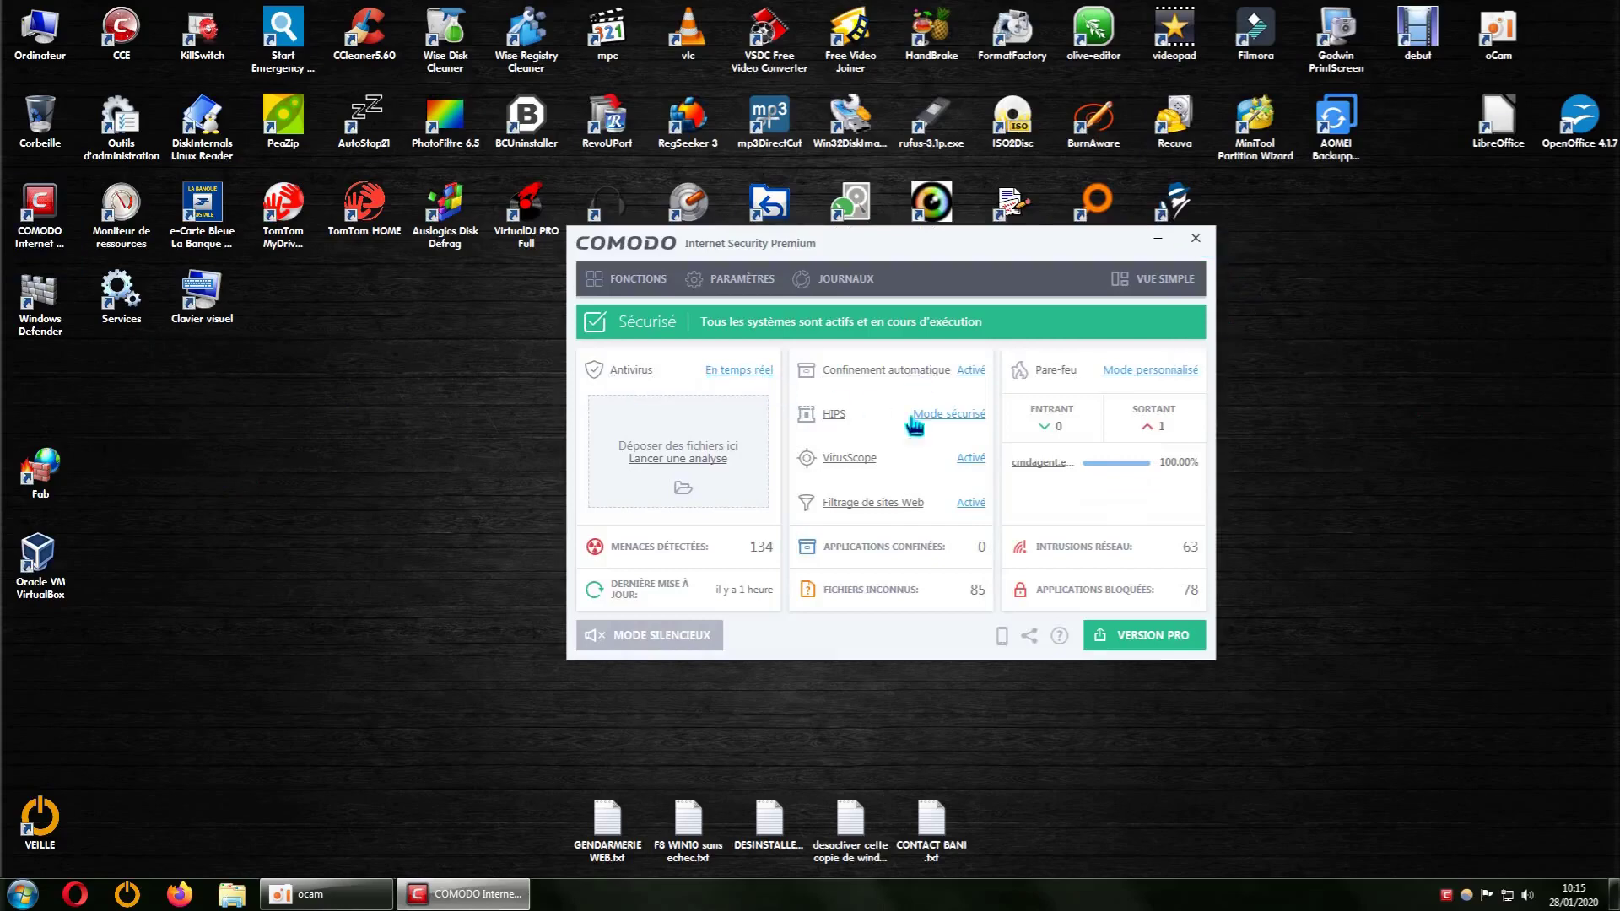
{"action": "left_click", "coordinate": [1196, 238]}
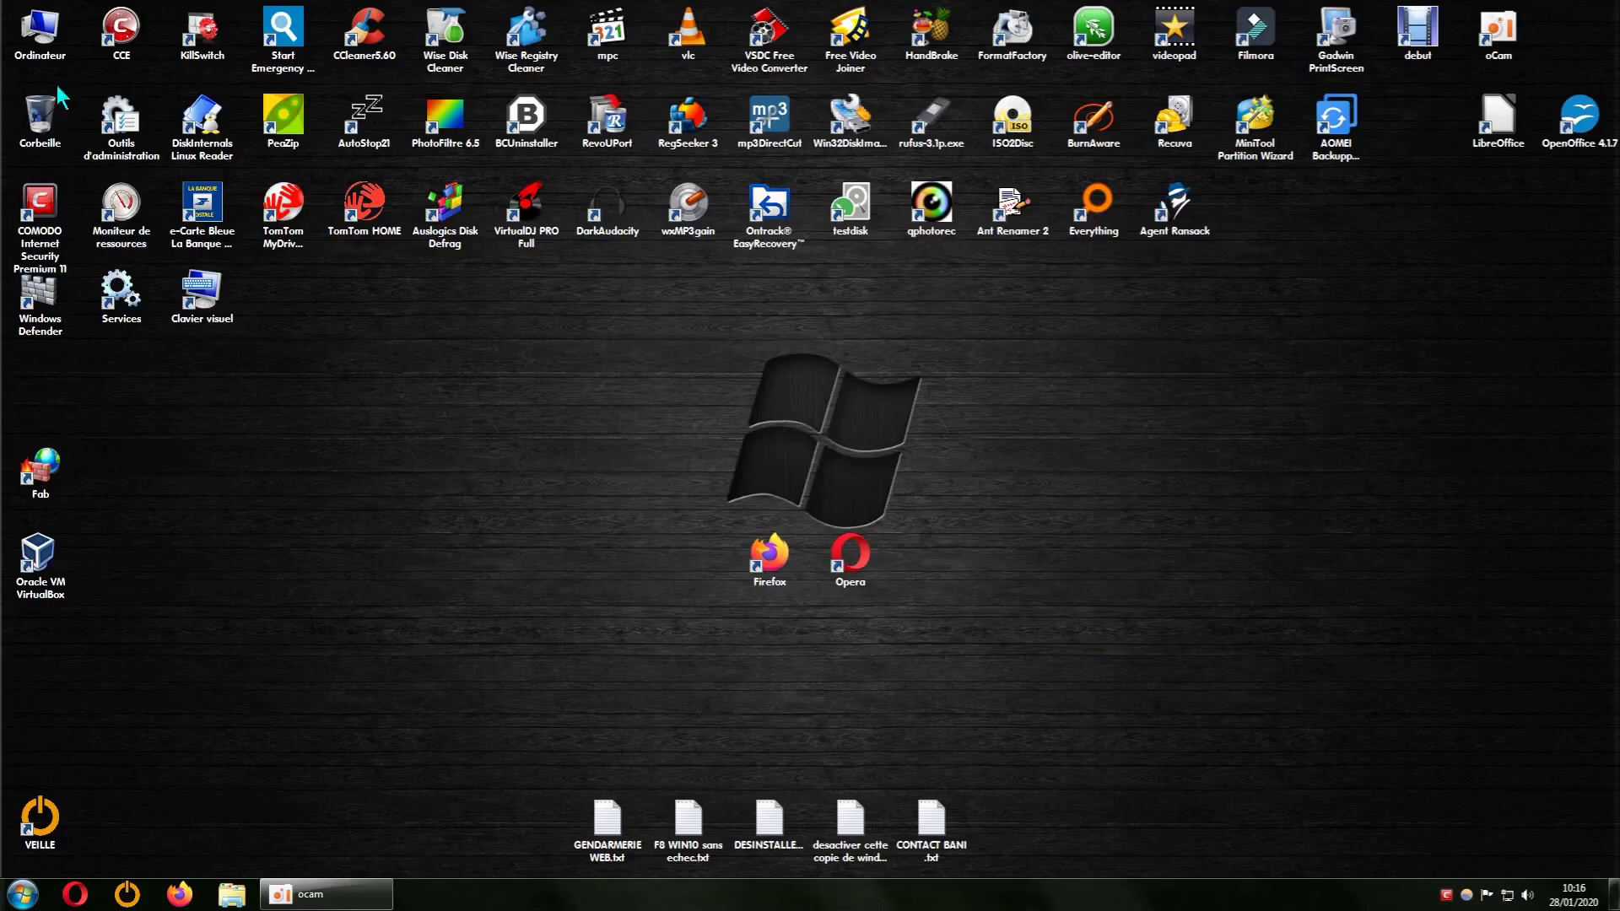
Step: Extract NEW_virus ytisf-MALWARE 01 sample.zip from TELECHARGEMENT DOWNLOAD with PeaZip's smart extract-here option and minimize the folder window
{"action": "double_click", "coordinate": [38, 34]}
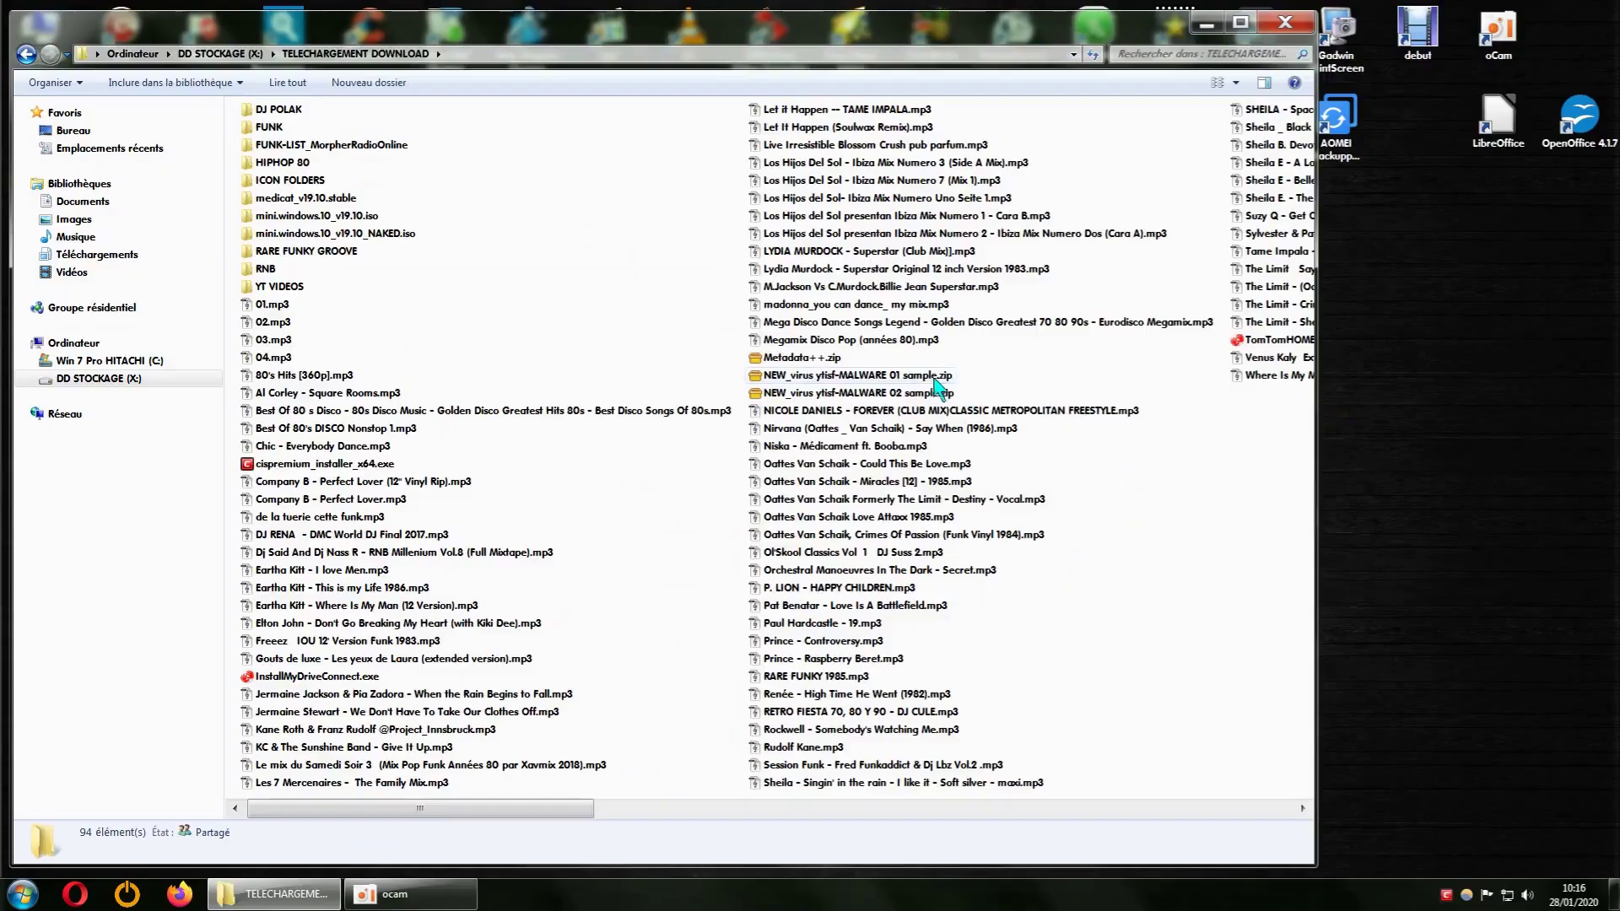
{"action": "left_click", "coordinate": [933, 377]}
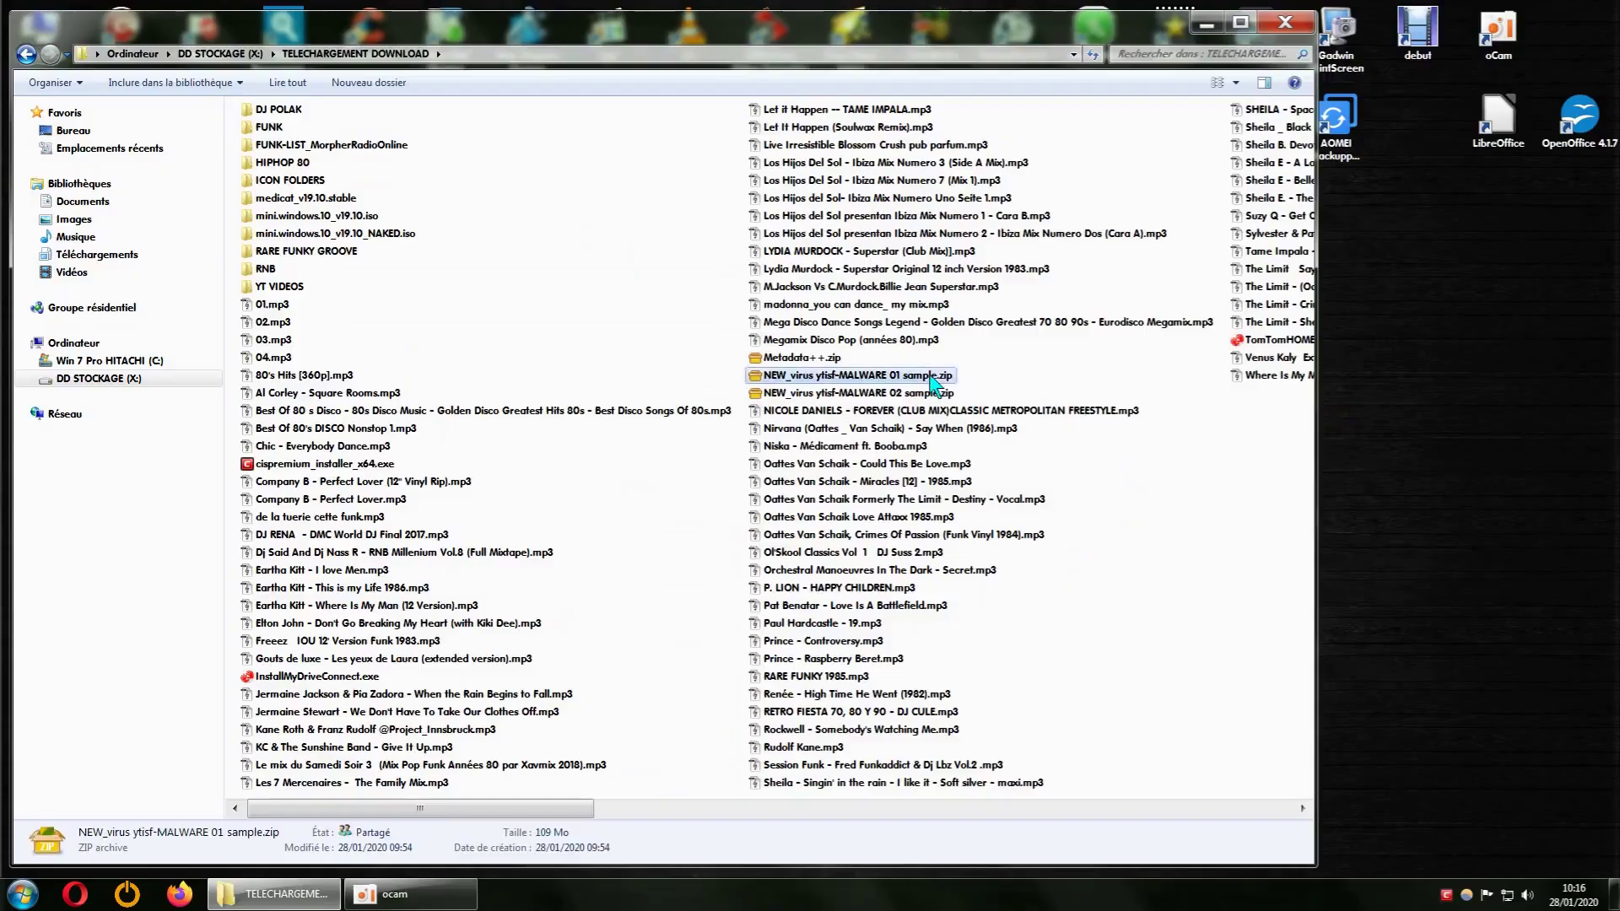
{"action": "right_click", "coordinate": [931, 374]}
{"action": "mouse_move", "coordinate": [1019, 418]}
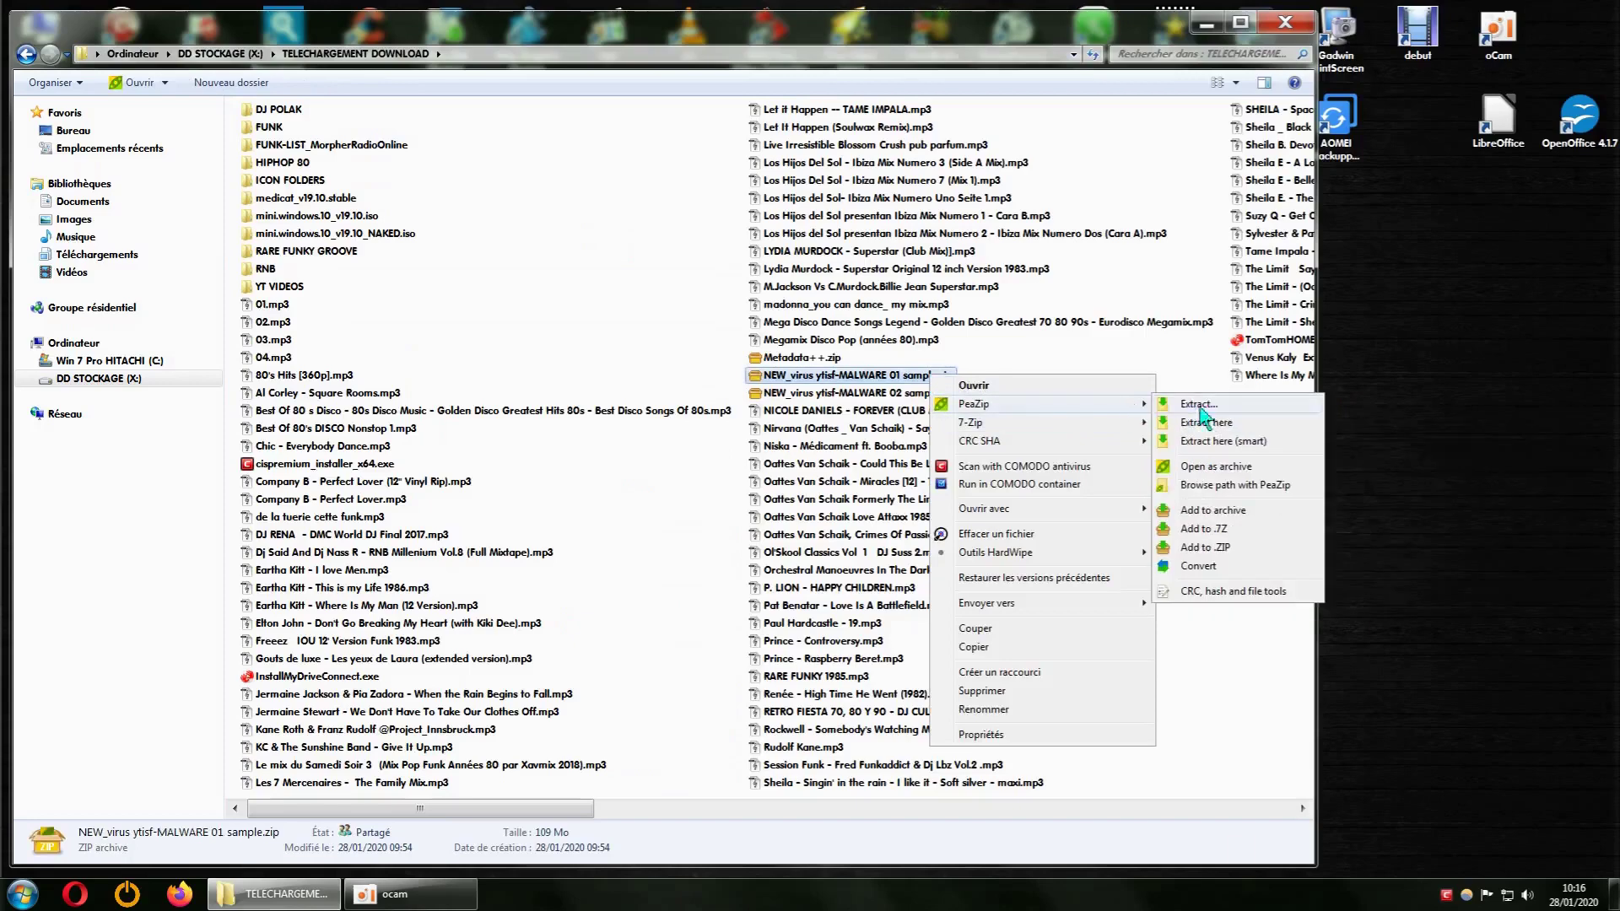
{"action": "left_click", "coordinate": [1215, 442]}
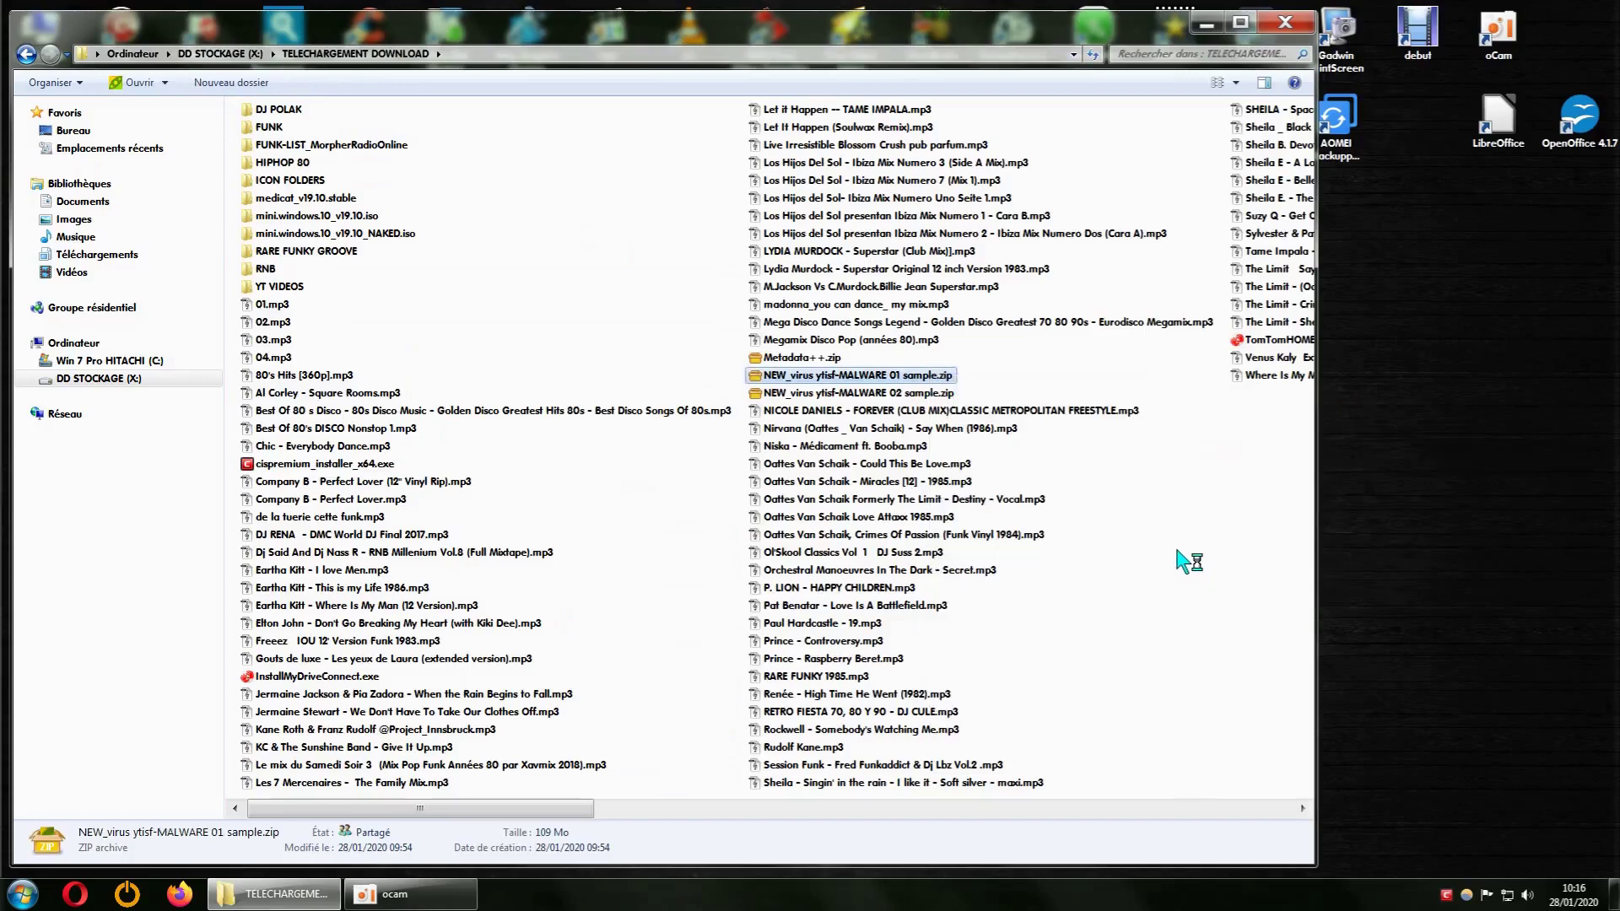
{"action": "left_click", "coordinate": [1215, 26]}
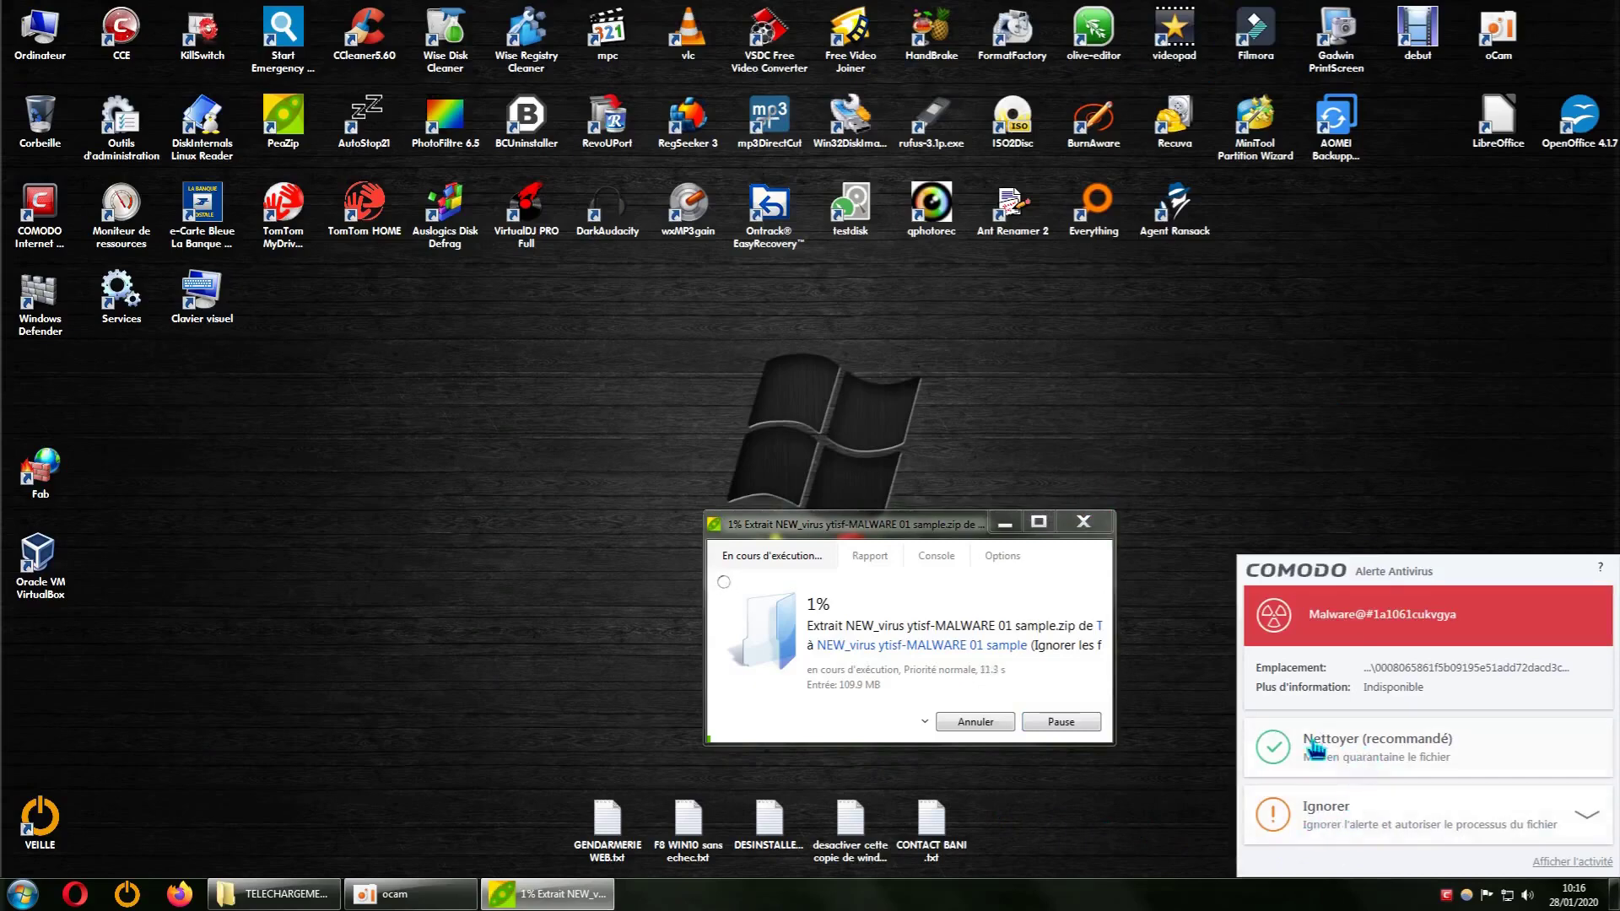
Step: Ignore once the antivirus alerts for Malware@#1a1061cukvgya and Malware@#20oem9ahtkuyy
{"action": "left_click", "coordinate": [1323, 818]}
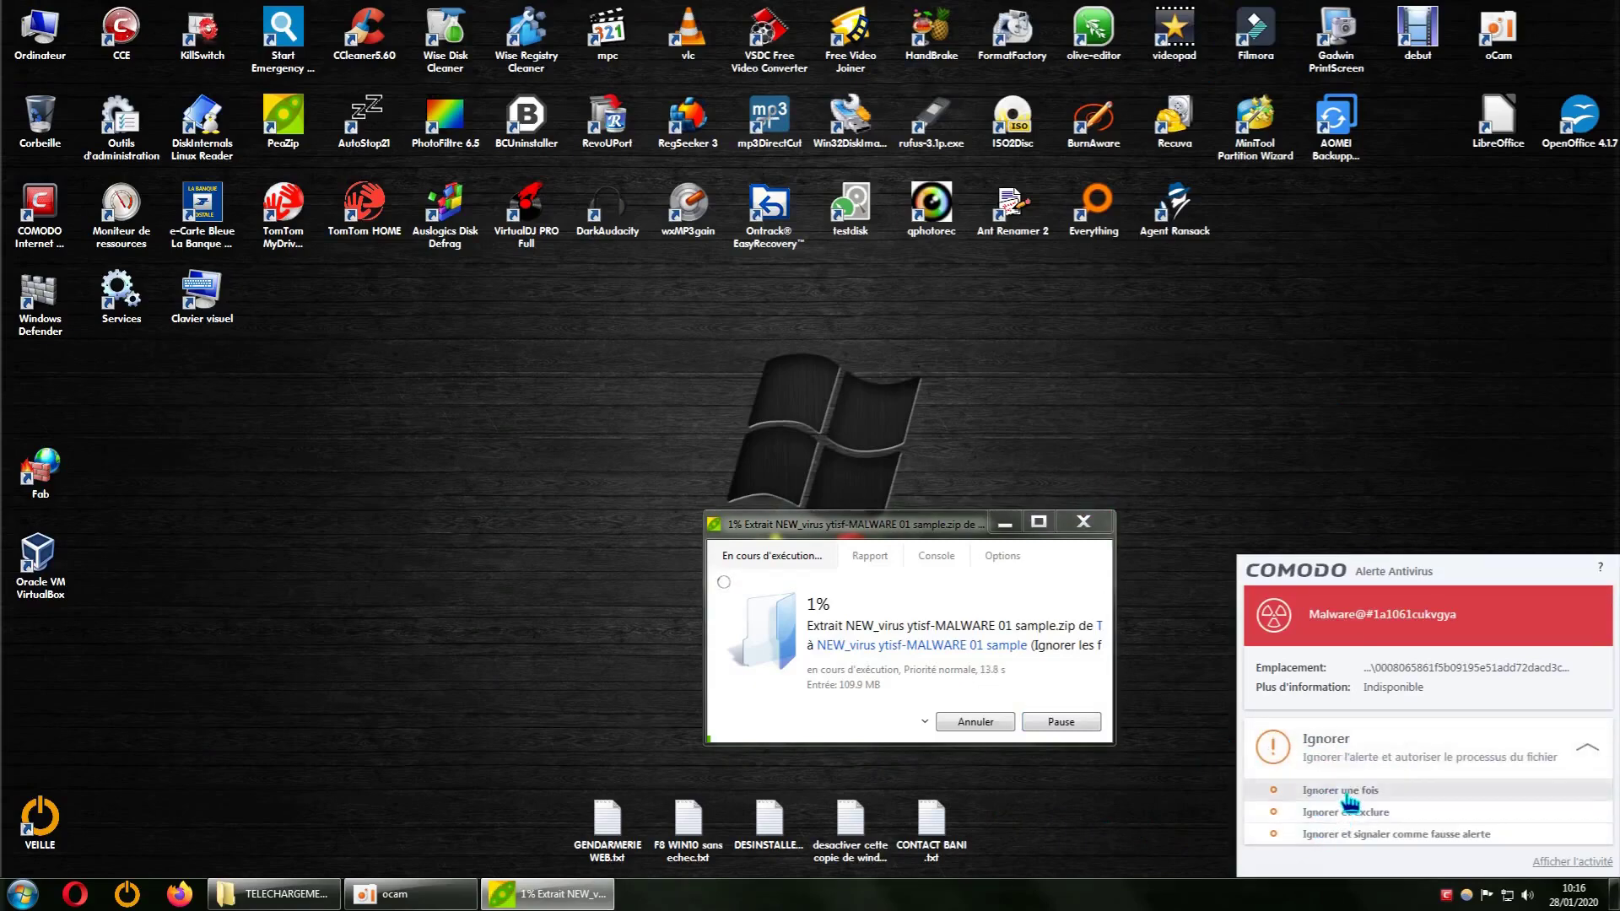
{"action": "left_click", "coordinate": [1347, 793]}
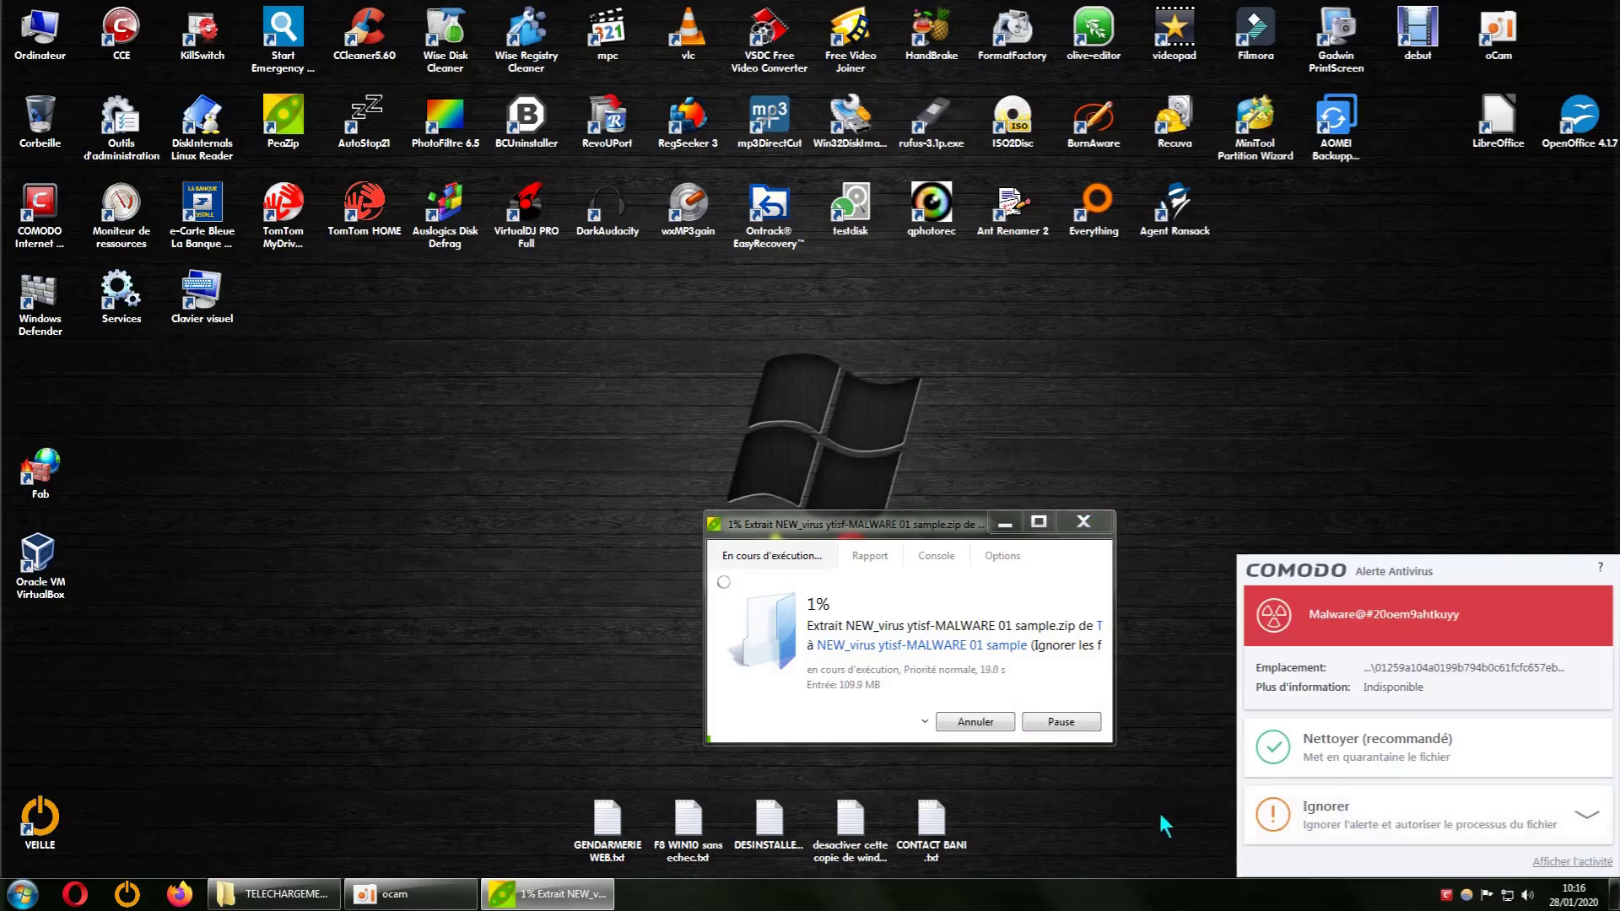
{"action": "left_click", "coordinate": [1342, 814]}
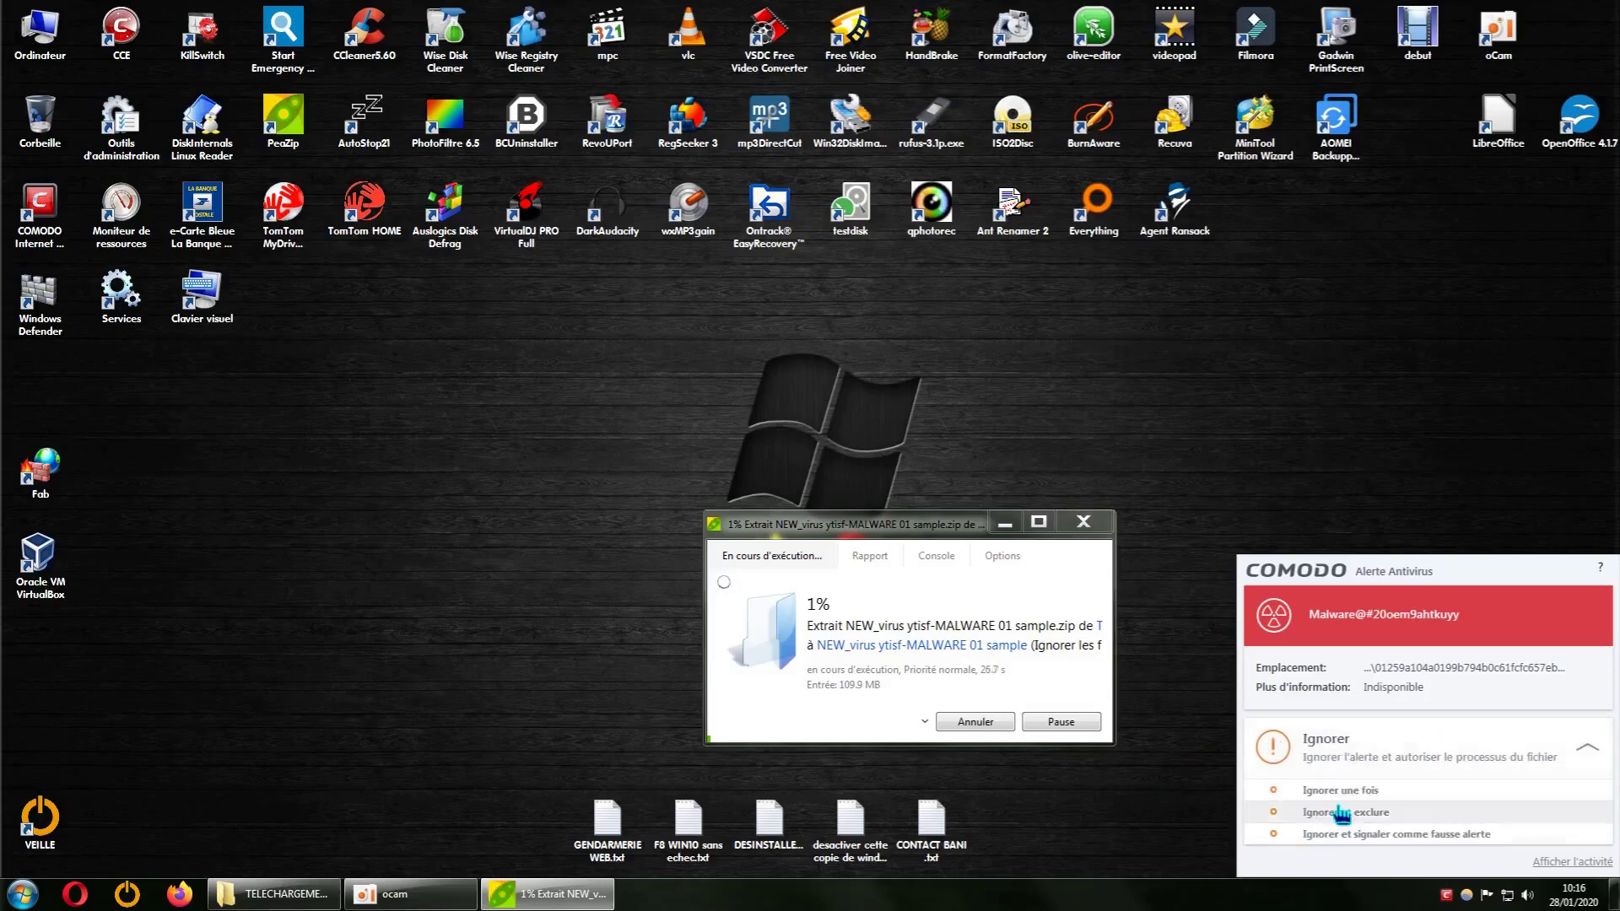
{"action": "left_click", "coordinate": [1345, 790]}
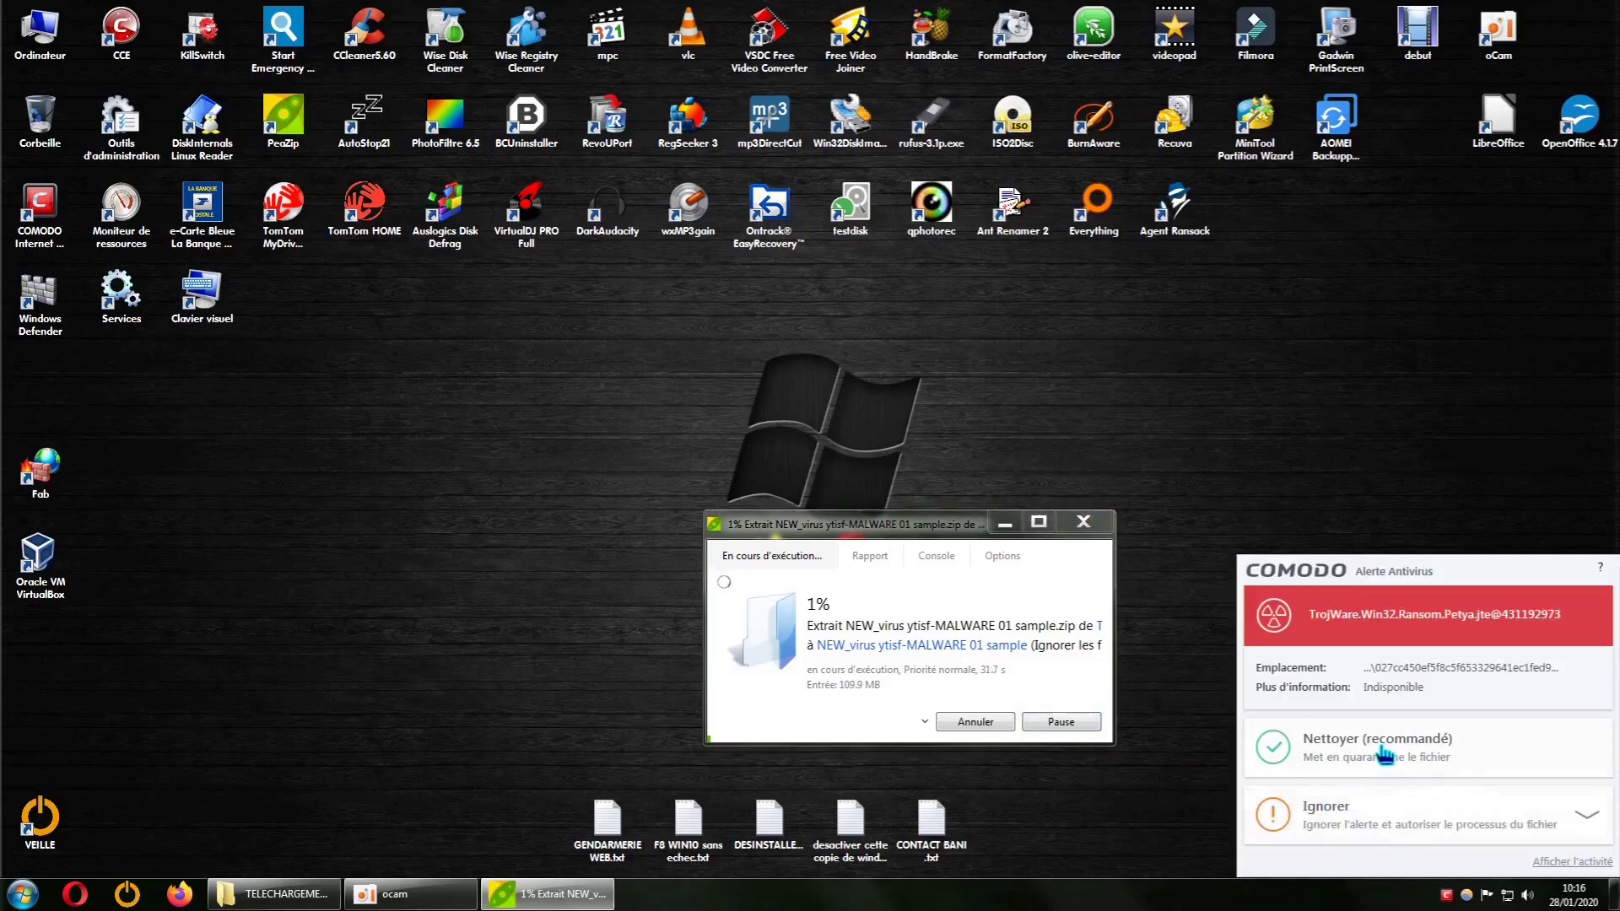
Step: Quarantine each file reported by the successive antivirus alerts, from TrojWare.Win32.Ransom.Petya.jte@431192973 through Malware@#tlcfhxkvdnuj
{"action": "left_click", "coordinate": [1382, 751]}
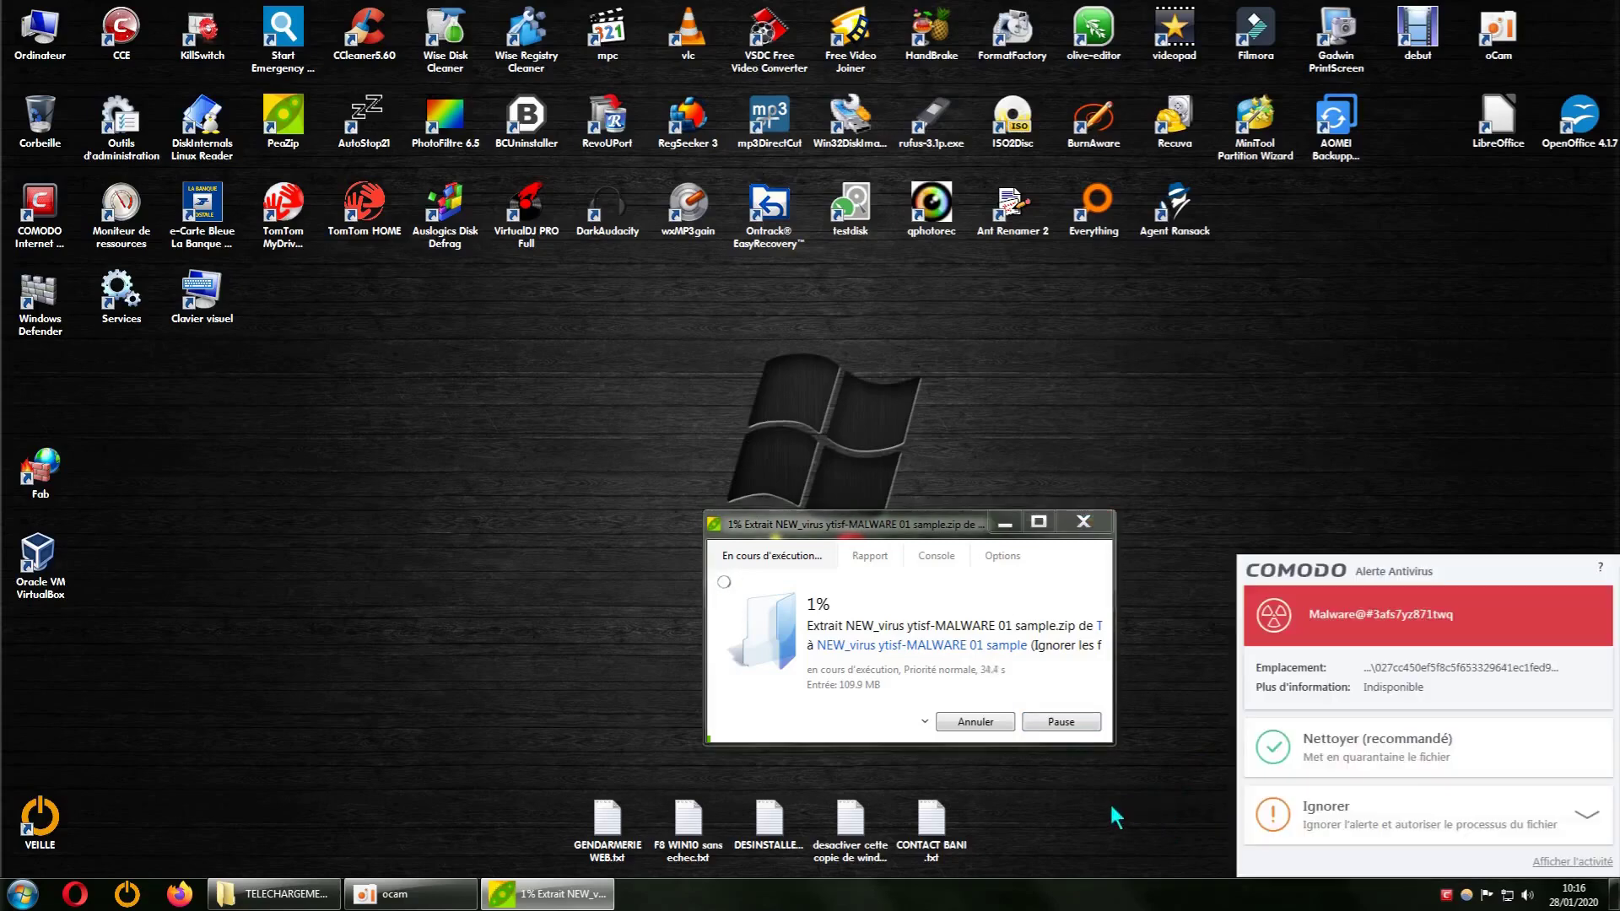
{"action": "left_click", "coordinate": [1333, 781]}
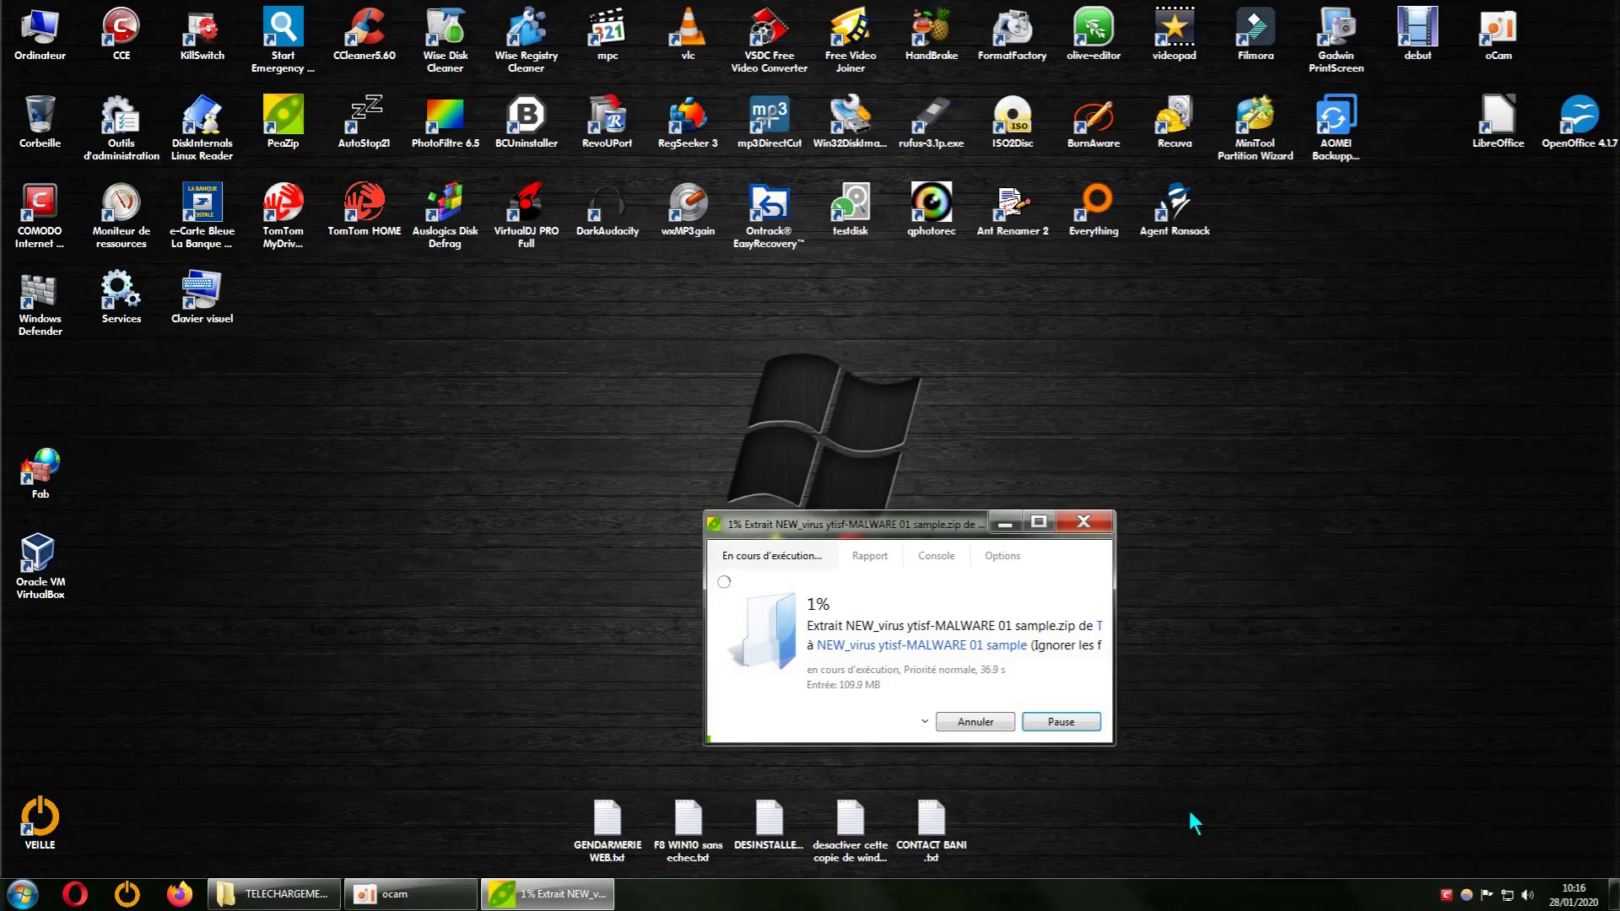
{"action": "left_click", "coordinate": [1356, 744]}
{"action": "left_click", "coordinate": [1327, 755]}
{"action": "left_click", "coordinate": [1312, 751]}
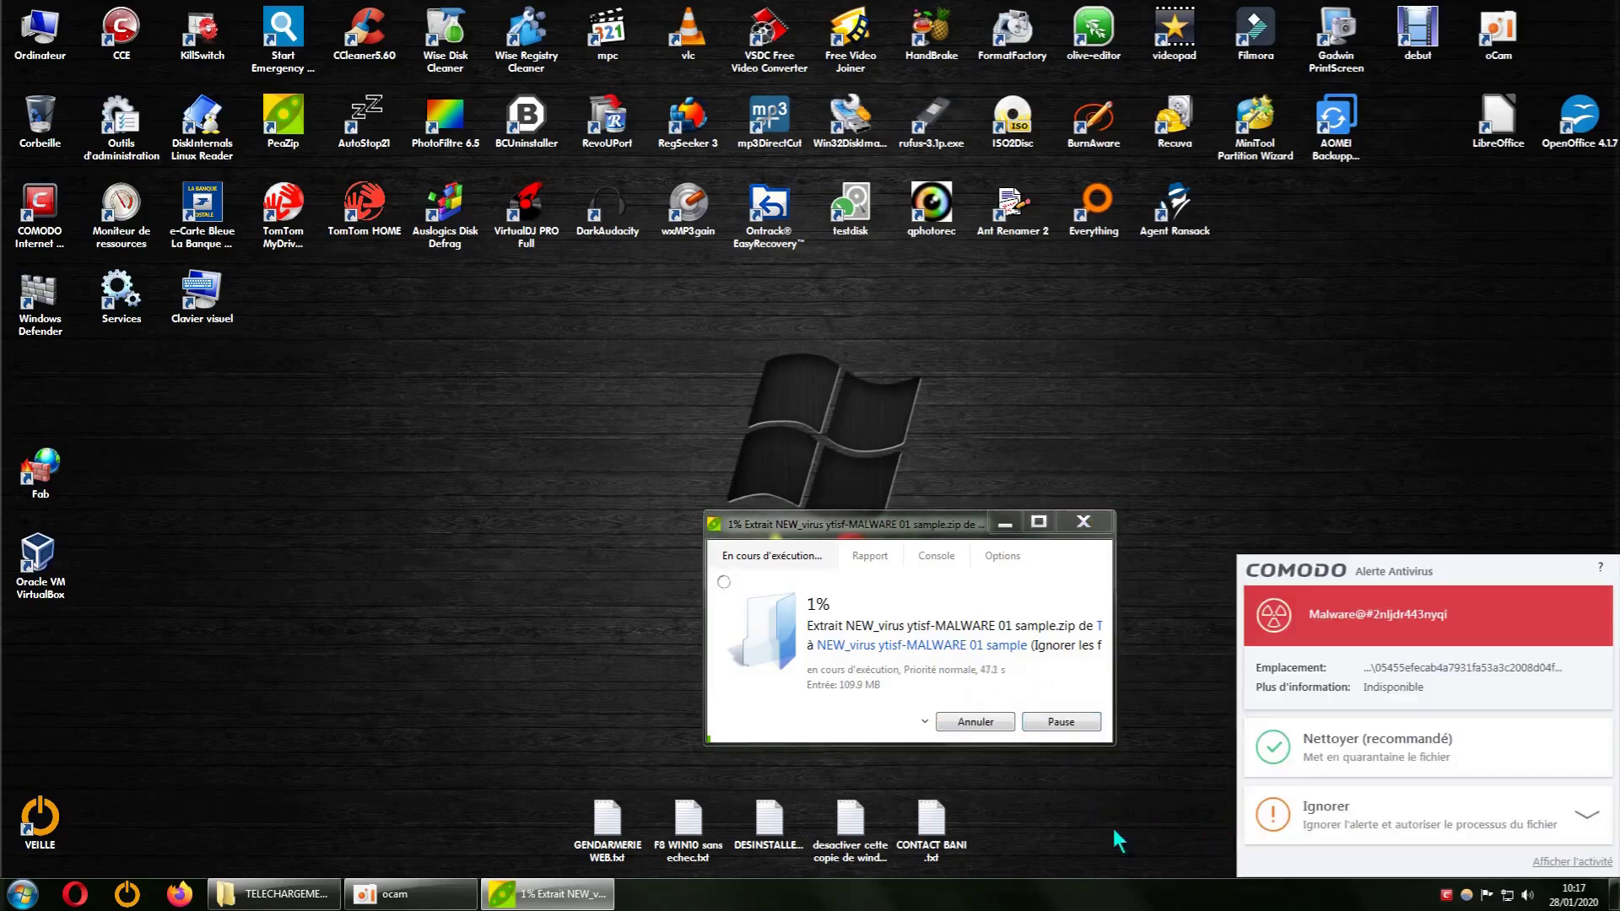
{"action": "left_click", "coordinate": [1331, 756]}
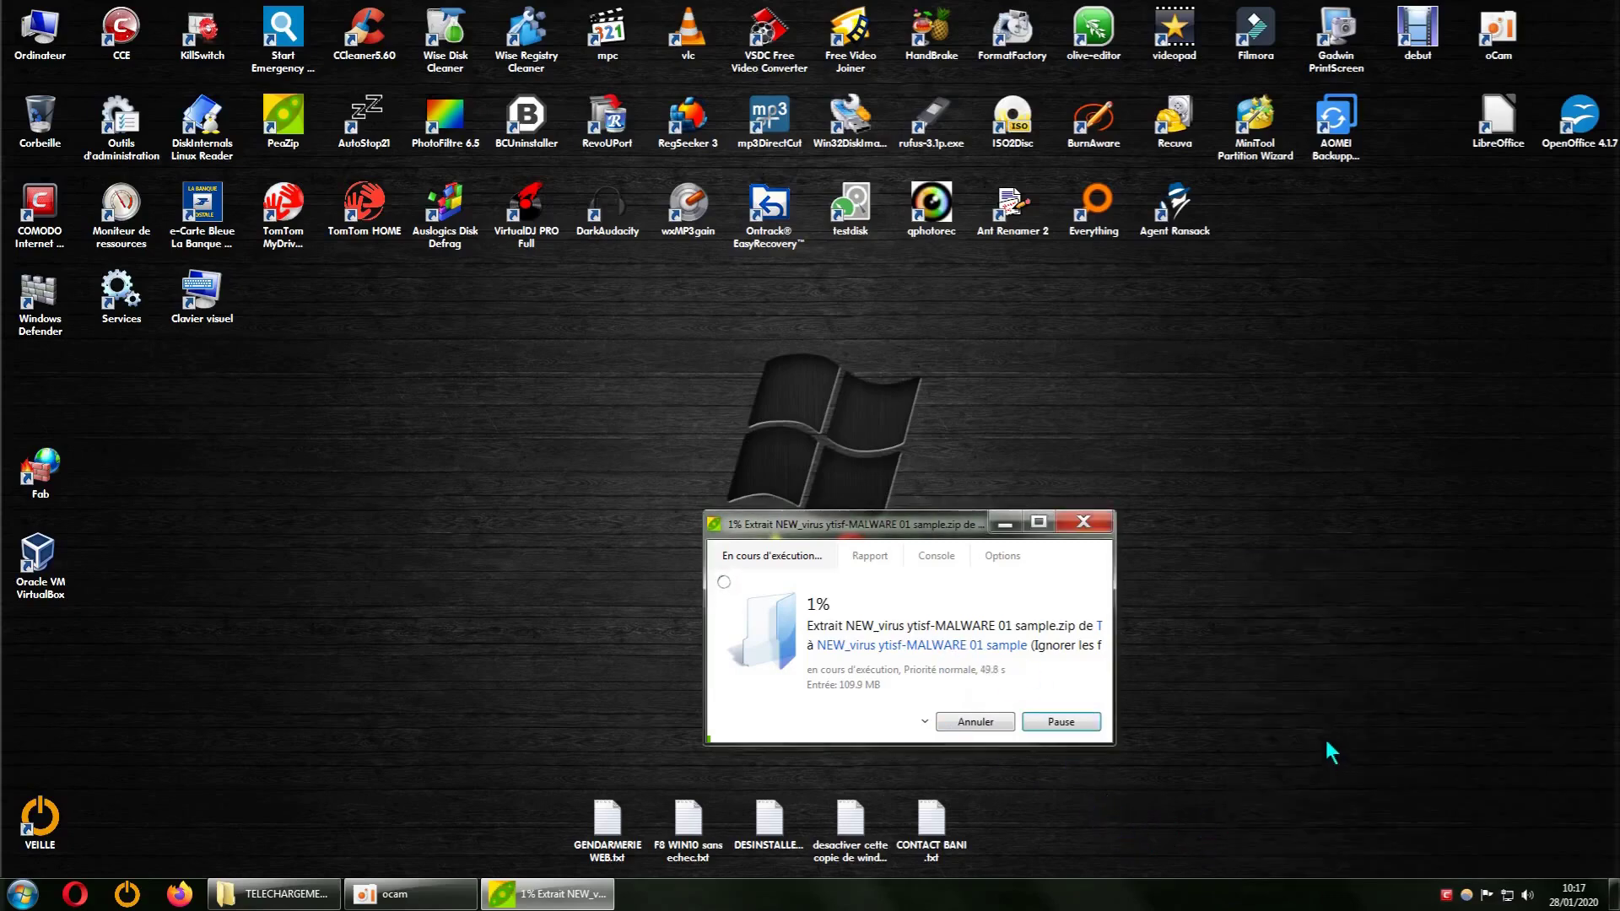
{"action": "left_click", "coordinate": [1316, 741]}
{"action": "left_click", "coordinate": [1317, 751]}
{"action": "left_click", "coordinate": [1322, 751]}
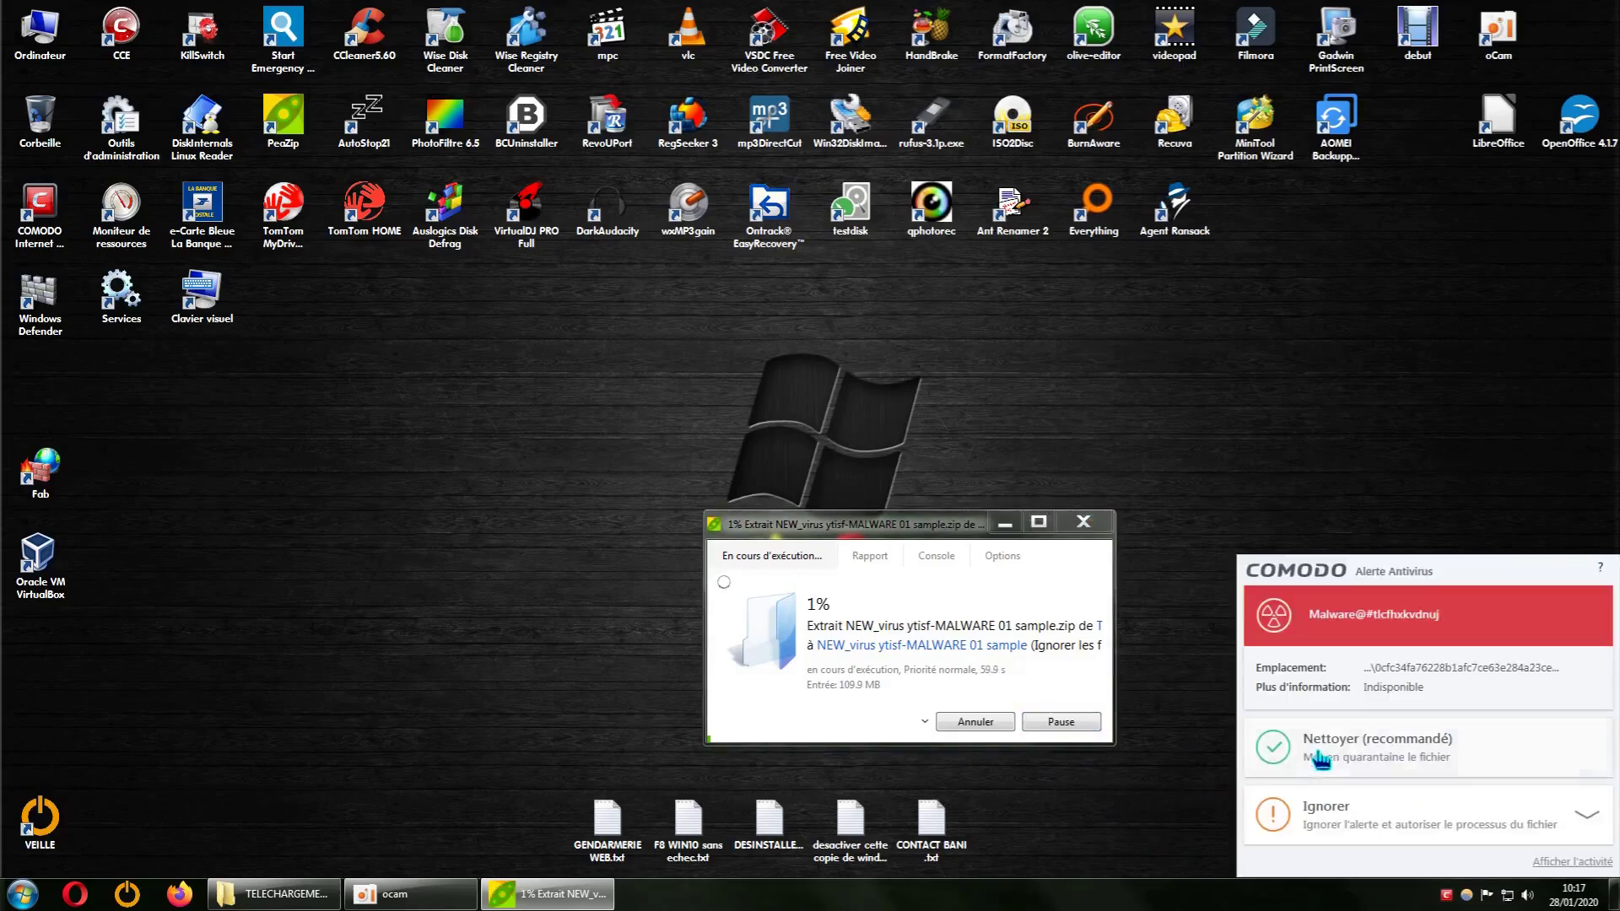
{"action": "left_click", "coordinate": [1317, 751]}
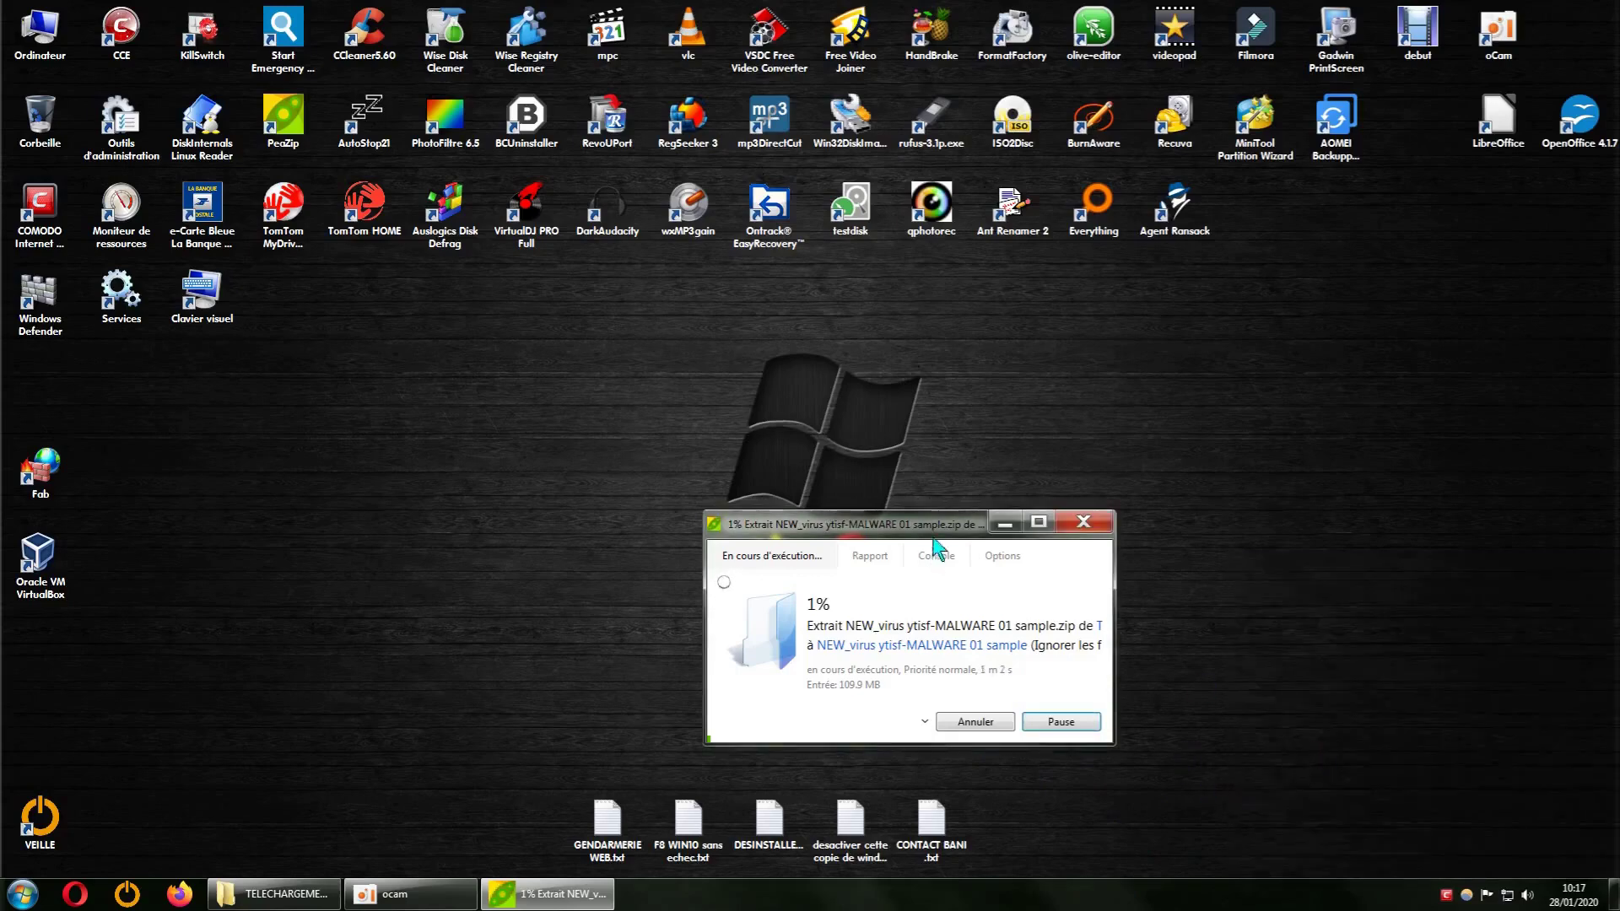
Step: Move the extraction window toward the upper middle of the desktop and quarantine TrojWare.Win32.Rootkit.Stuxnet.B@173163543 and Malware@#1jhjmjpdh3cur
{"action": "left_click_drag", "start_coordinate": [924, 525], "coordinate": [691, 333]}
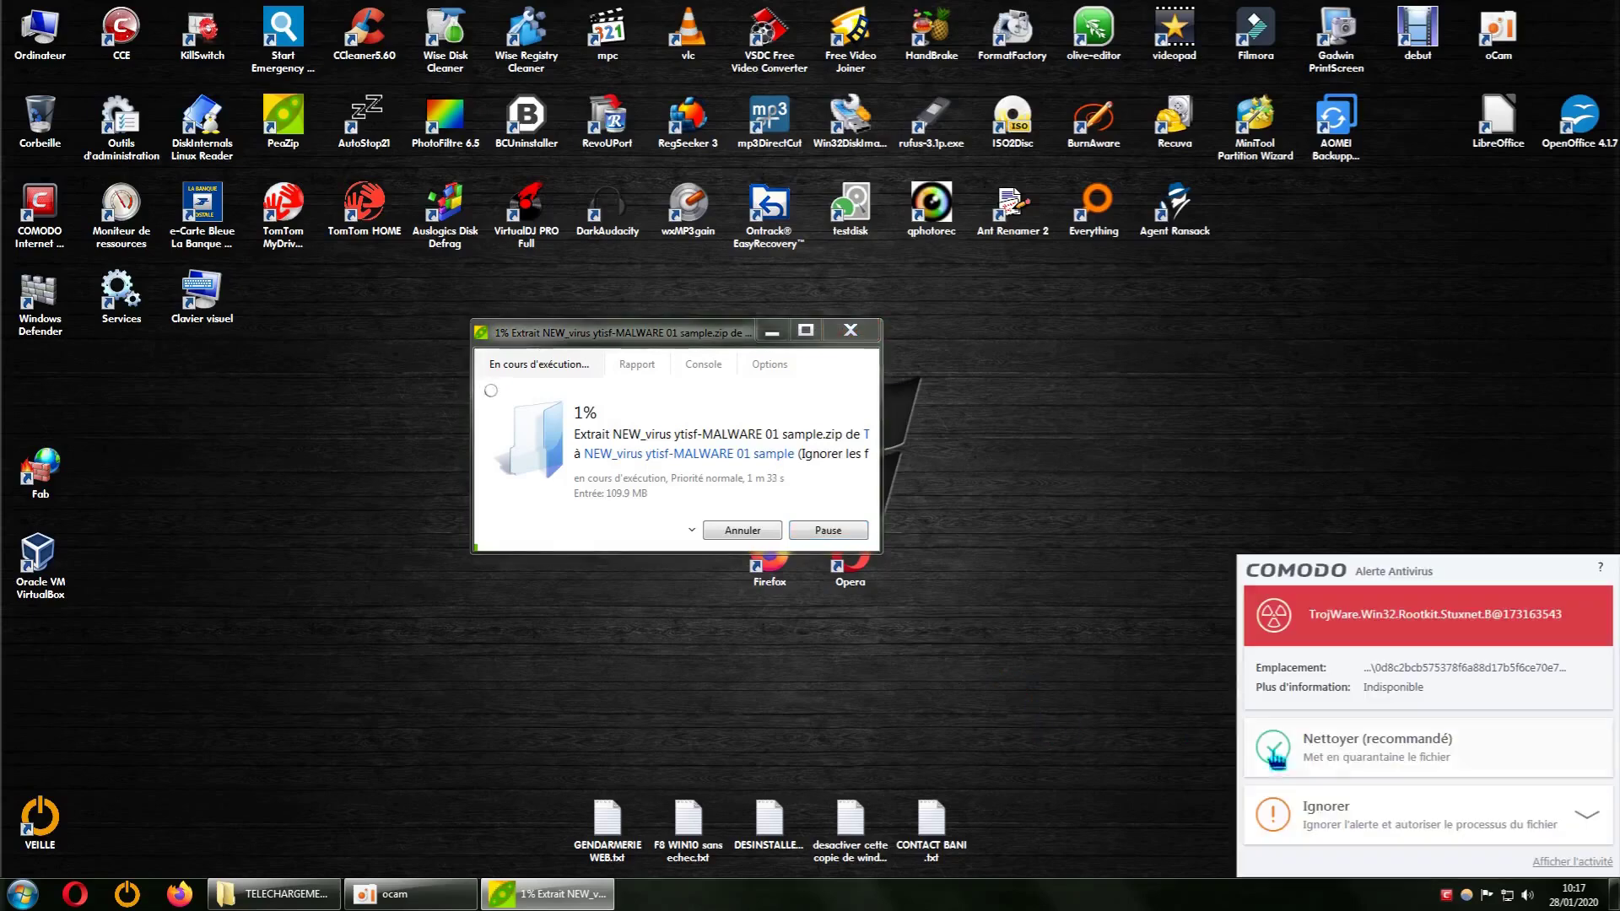
{"action": "left_click", "coordinate": [1322, 762]}
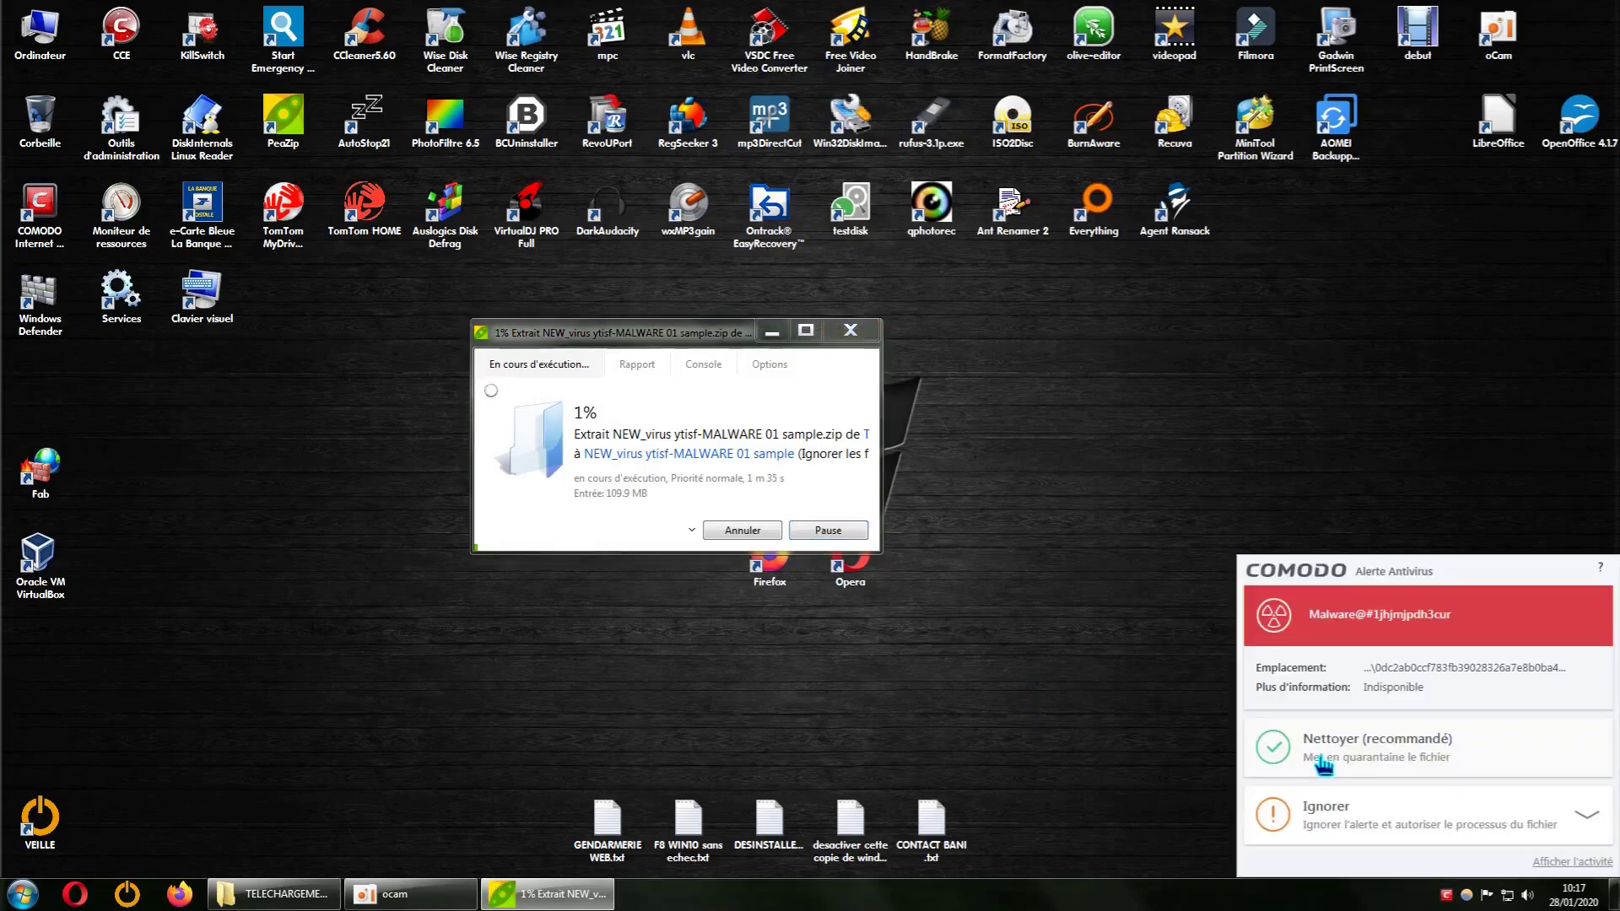
{"action": "left_click", "coordinate": [1317, 750]}
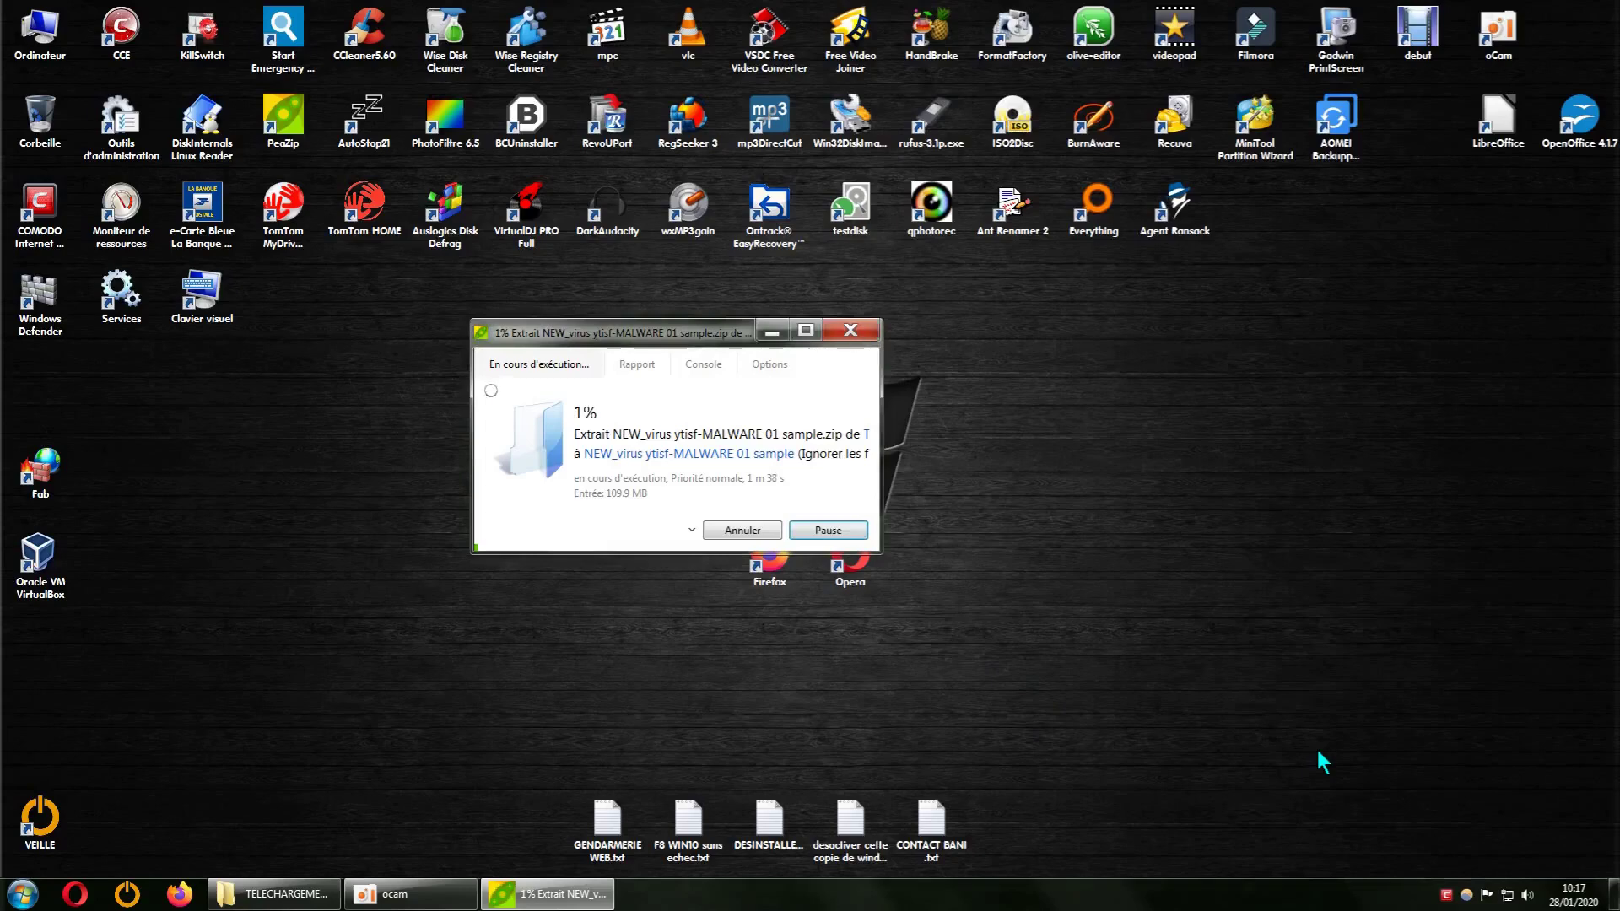
Step: Cancel the extraction of NEW_virus ytisf-MALWARE 01 sample.zip and close its progress window
{"action": "left_click", "coordinate": [743, 533]}
{"action": "left_click", "coordinate": [743, 531]}
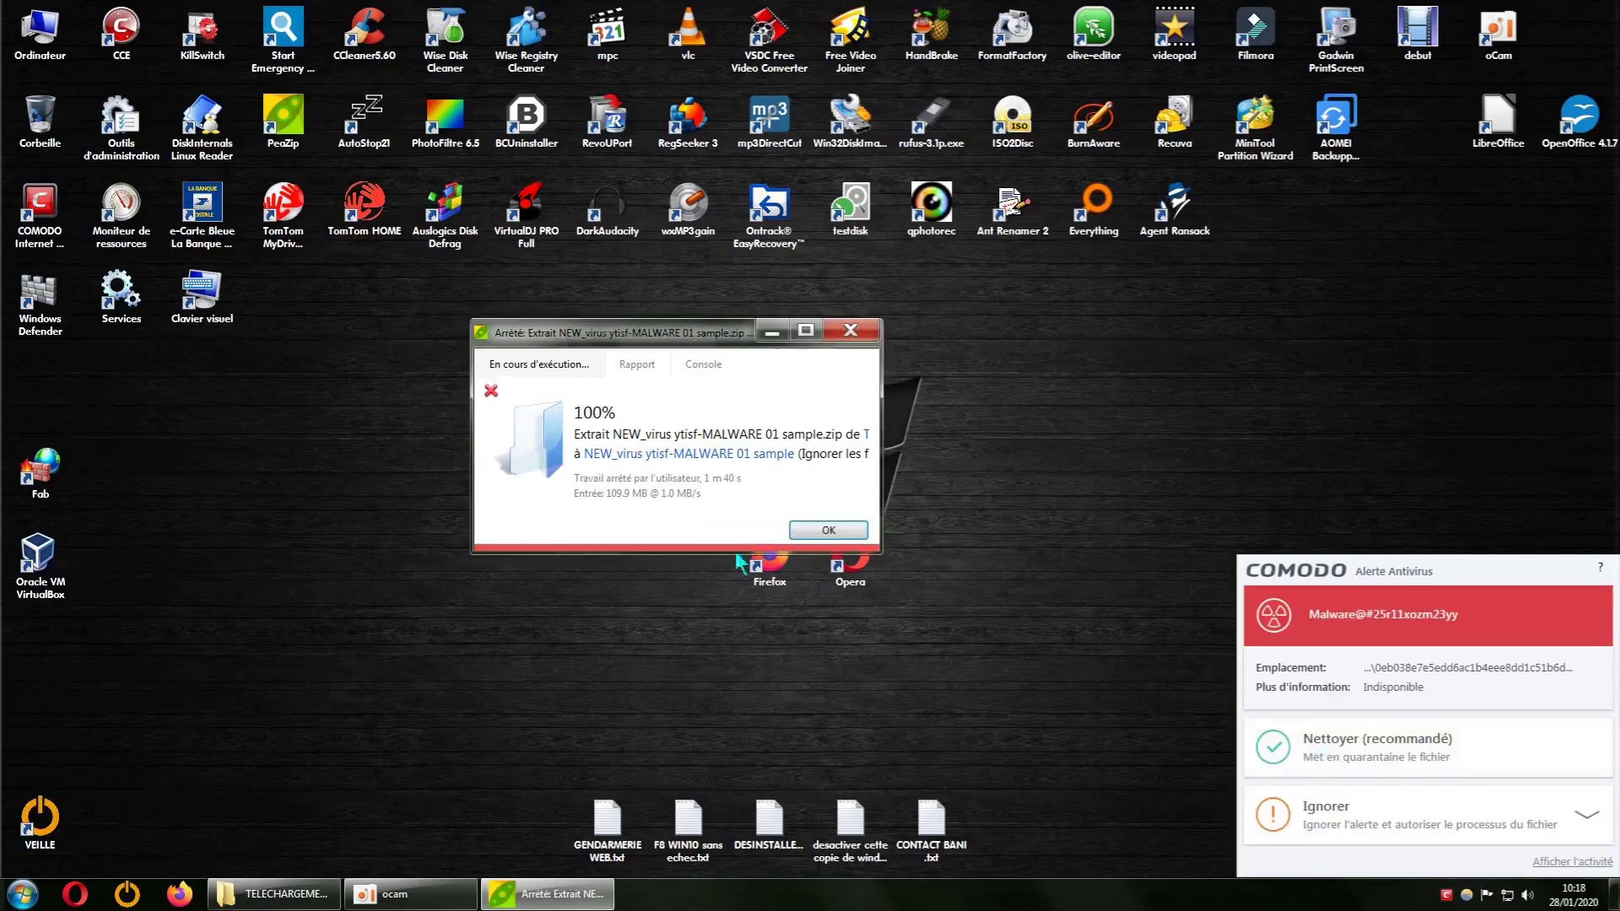
{"action": "left_click", "coordinate": [850, 331]}
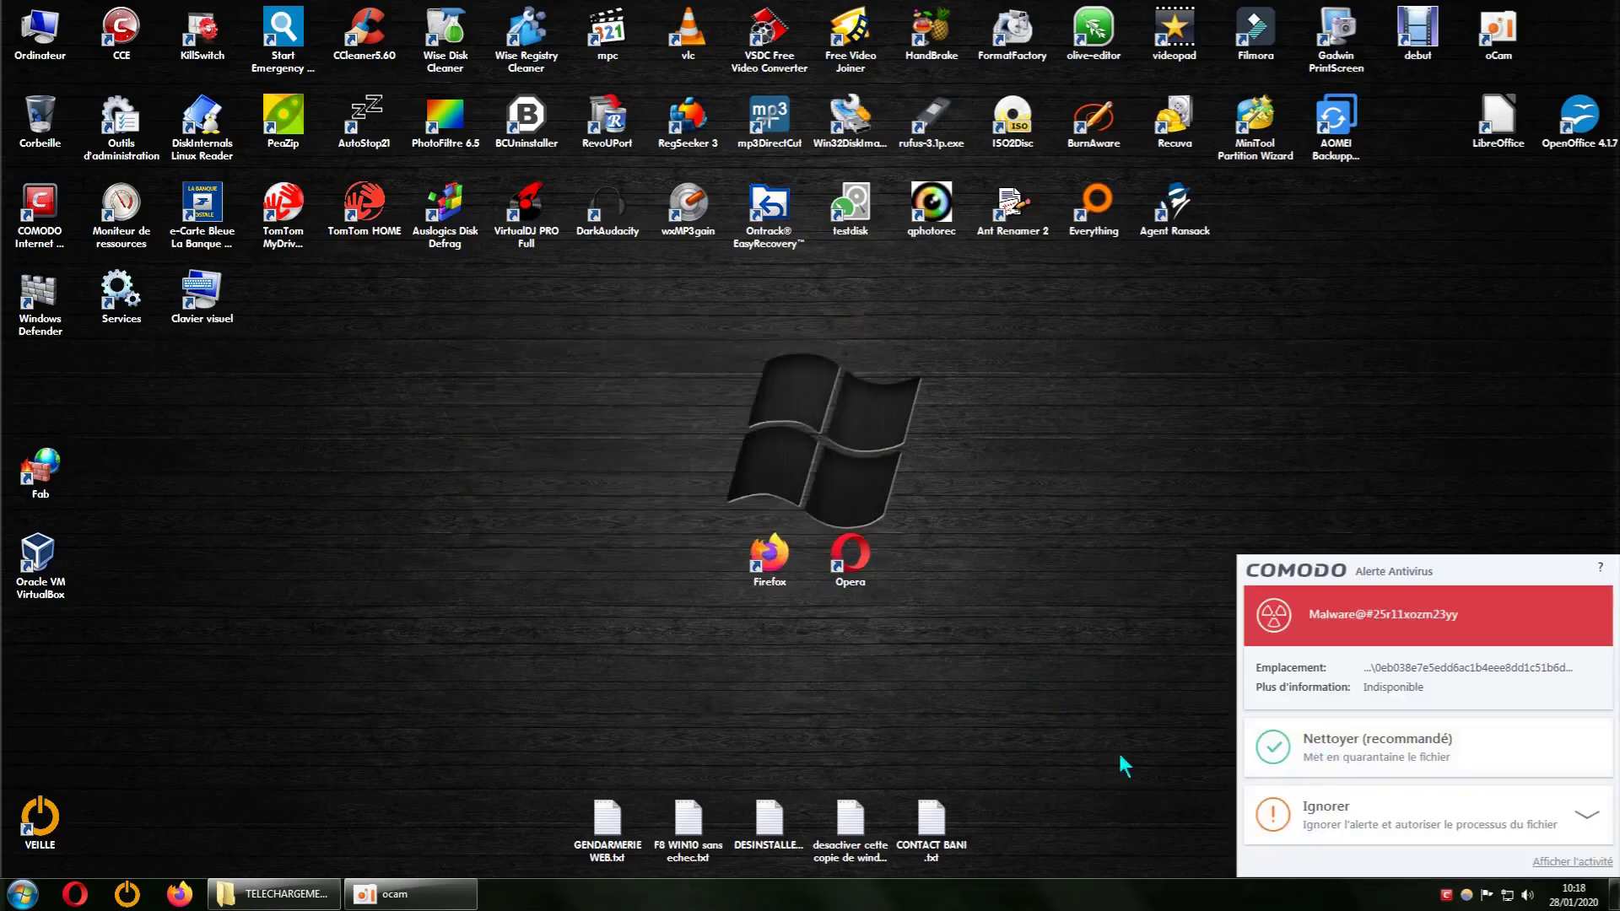
Step: Quarantine the file reported as Malware@#25r11xozm23yy, and open the extracted NEW_virus ytisf-MALWARE 01 sample folder, quarantining both files the antivirus alerts on
{"action": "left_click", "coordinate": [1291, 757]}
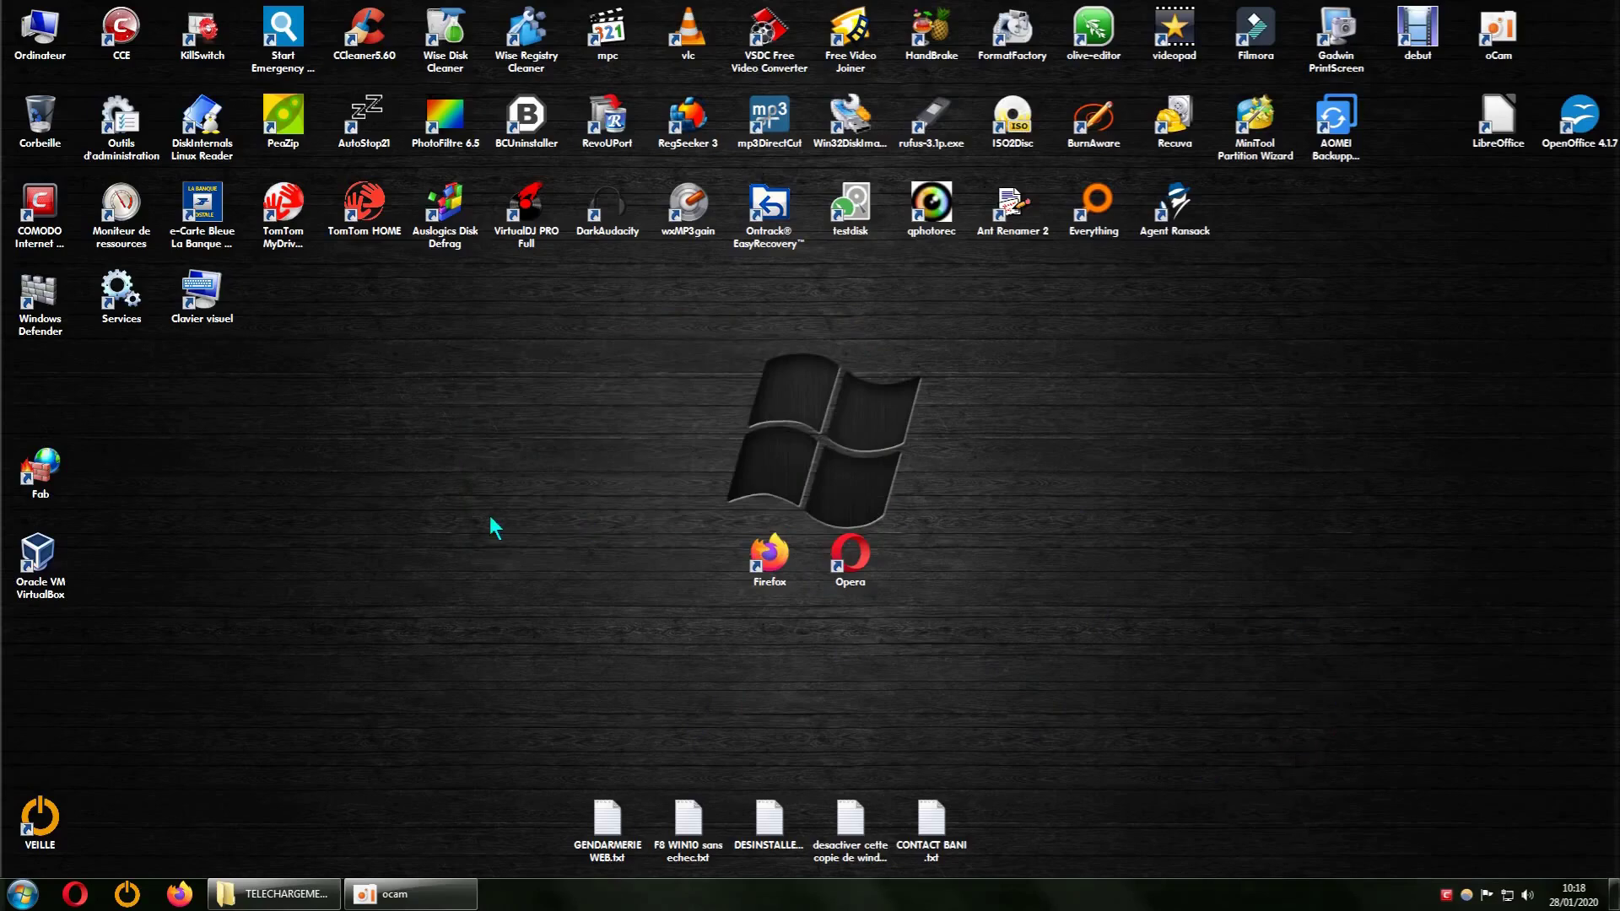
{"action": "left_click", "coordinate": [309, 886]}
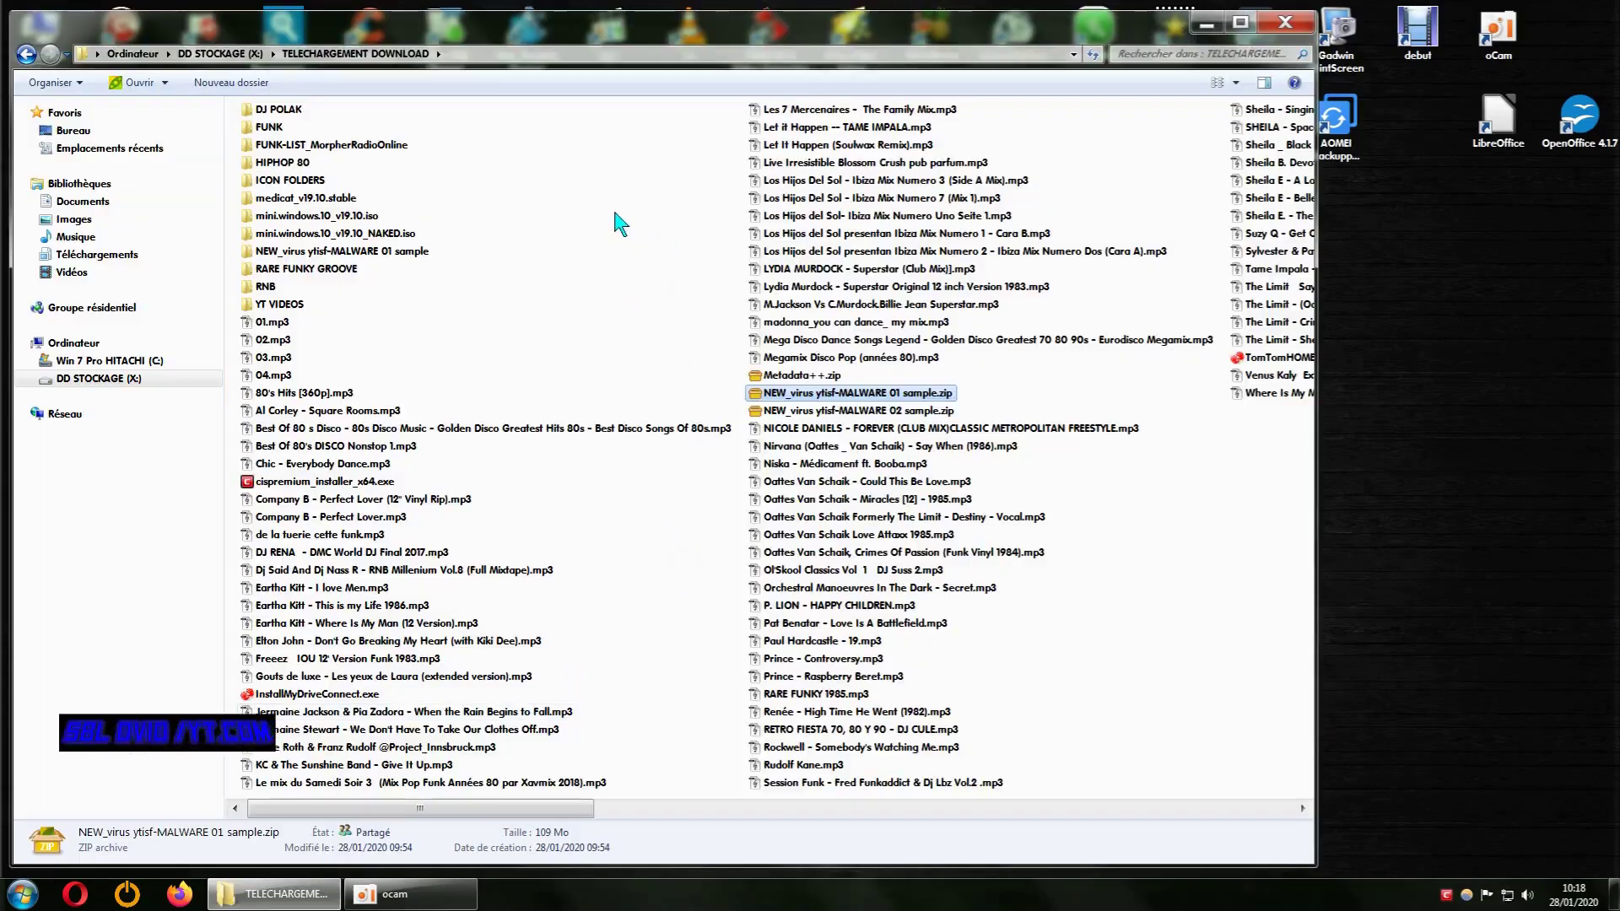
{"action": "double_click", "coordinate": [388, 251]}
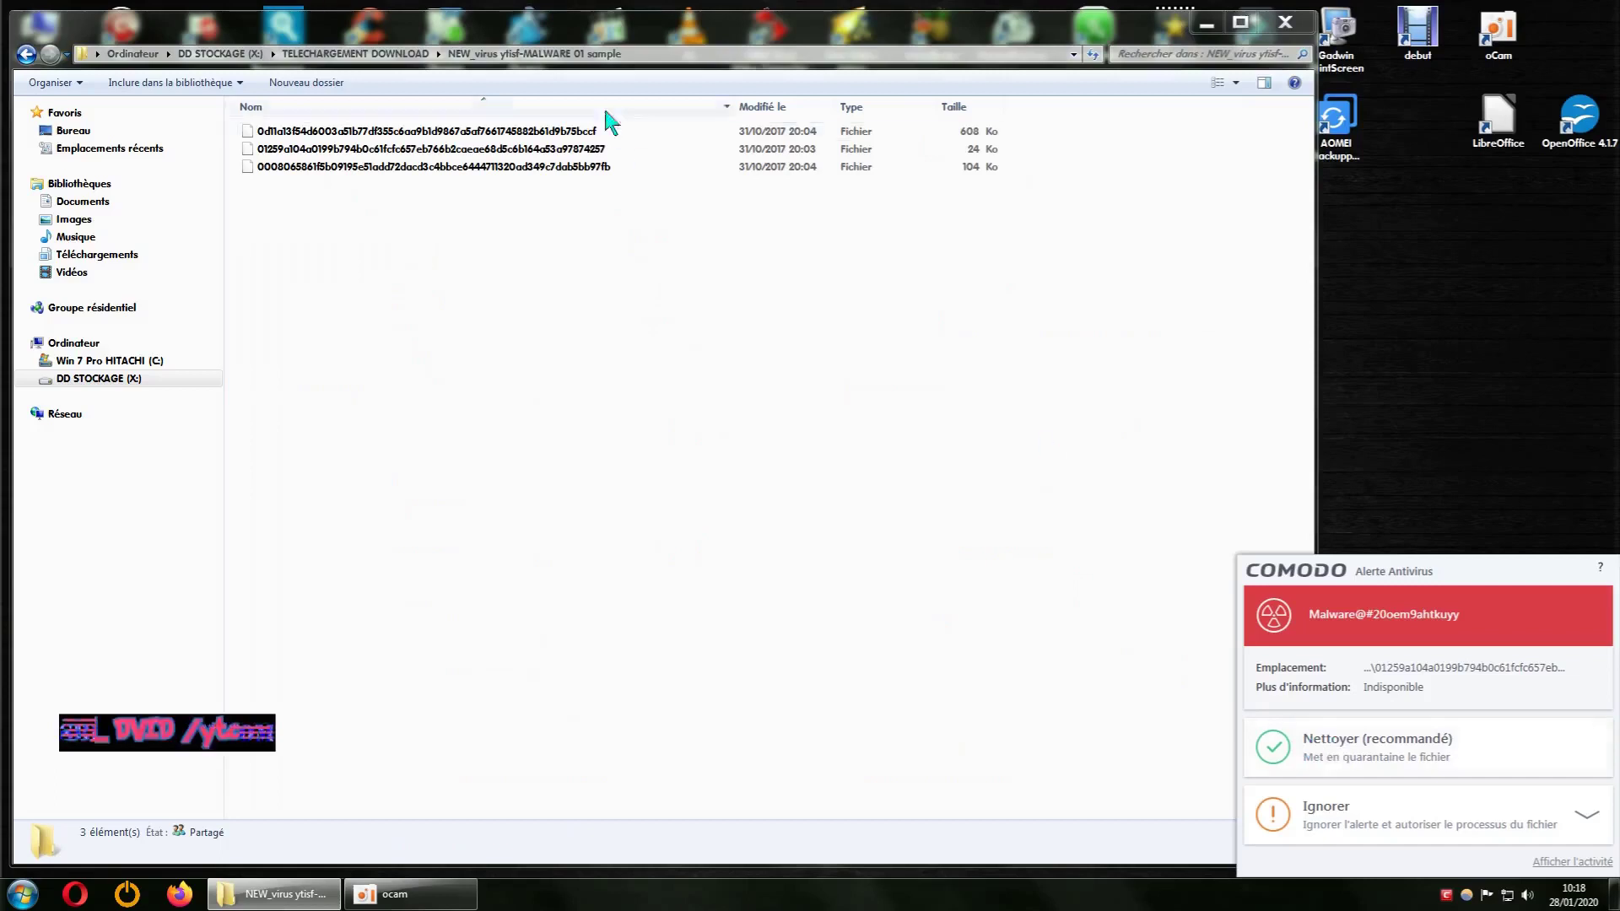
{"action": "left_click", "coordinate": [1302, 736]}
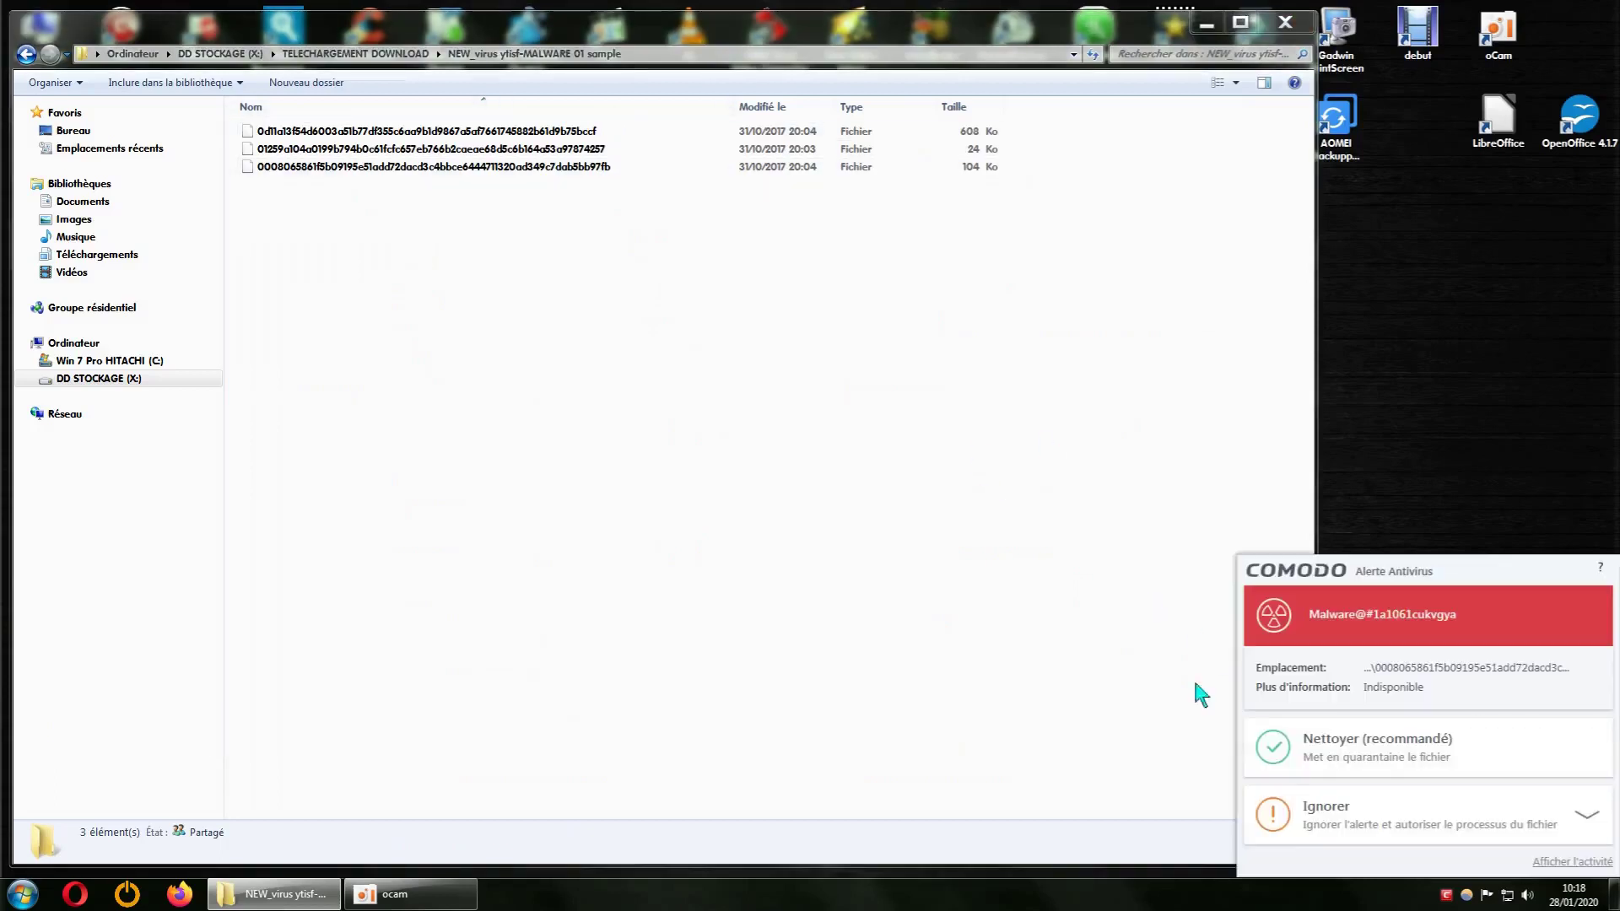
{"action": "left_click", "coordinate": [1294, 758]}
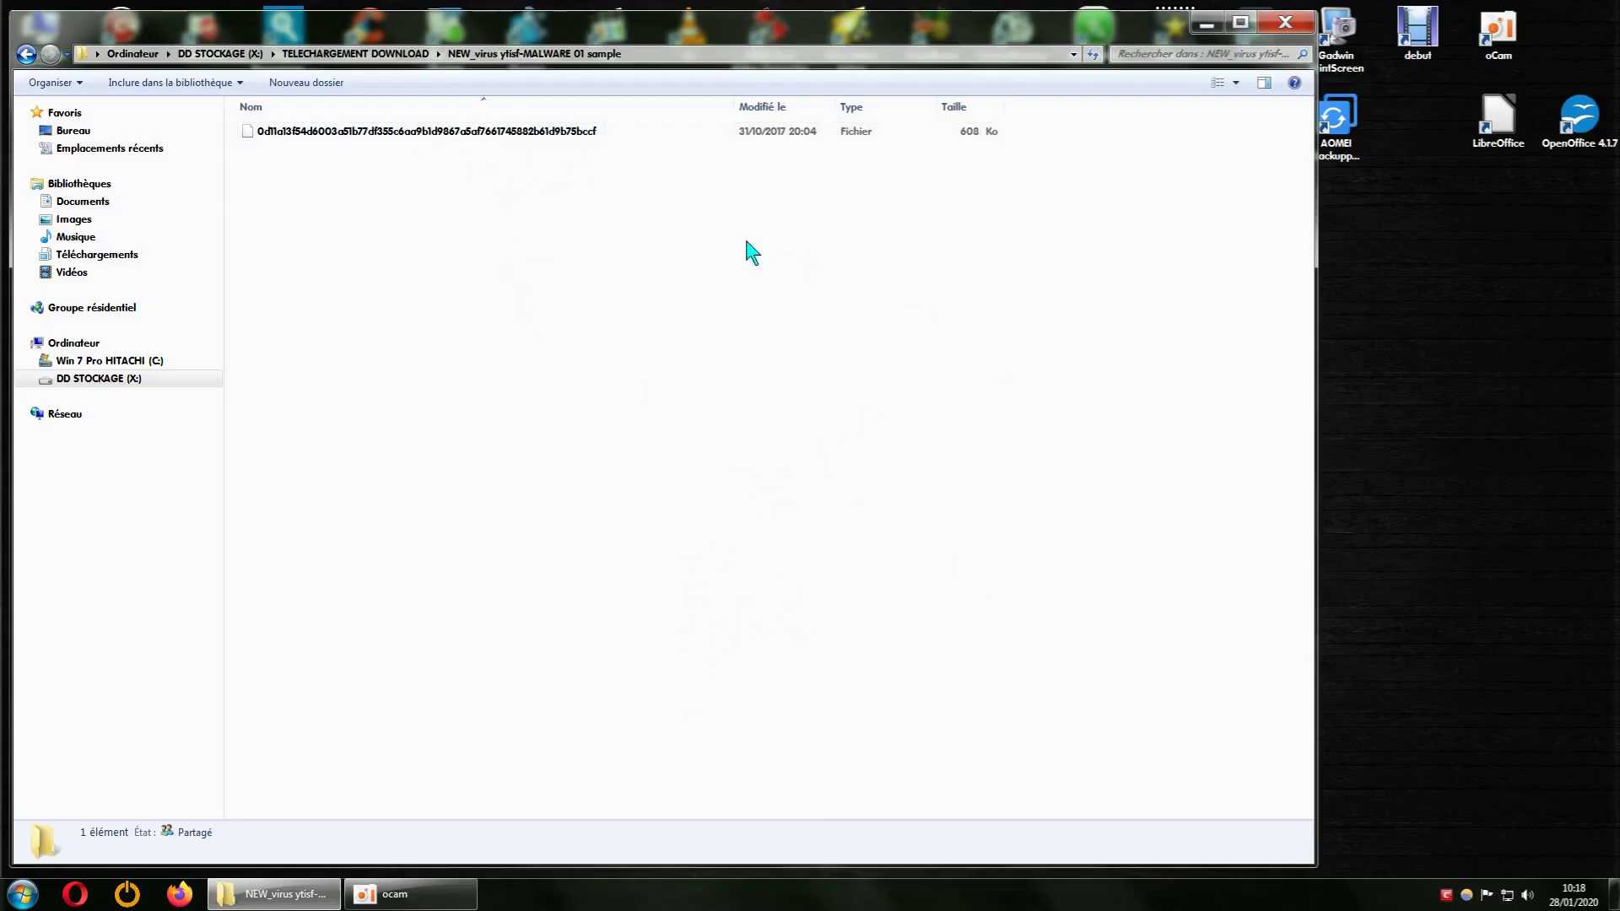
Step: Reopen the NEW_virus ytisf-MALWARE 01 sample folder, scan its remaining file with COMODO antivirus and clean the detected threat
{"action": "left_click", "coordinate": [27, 53]}
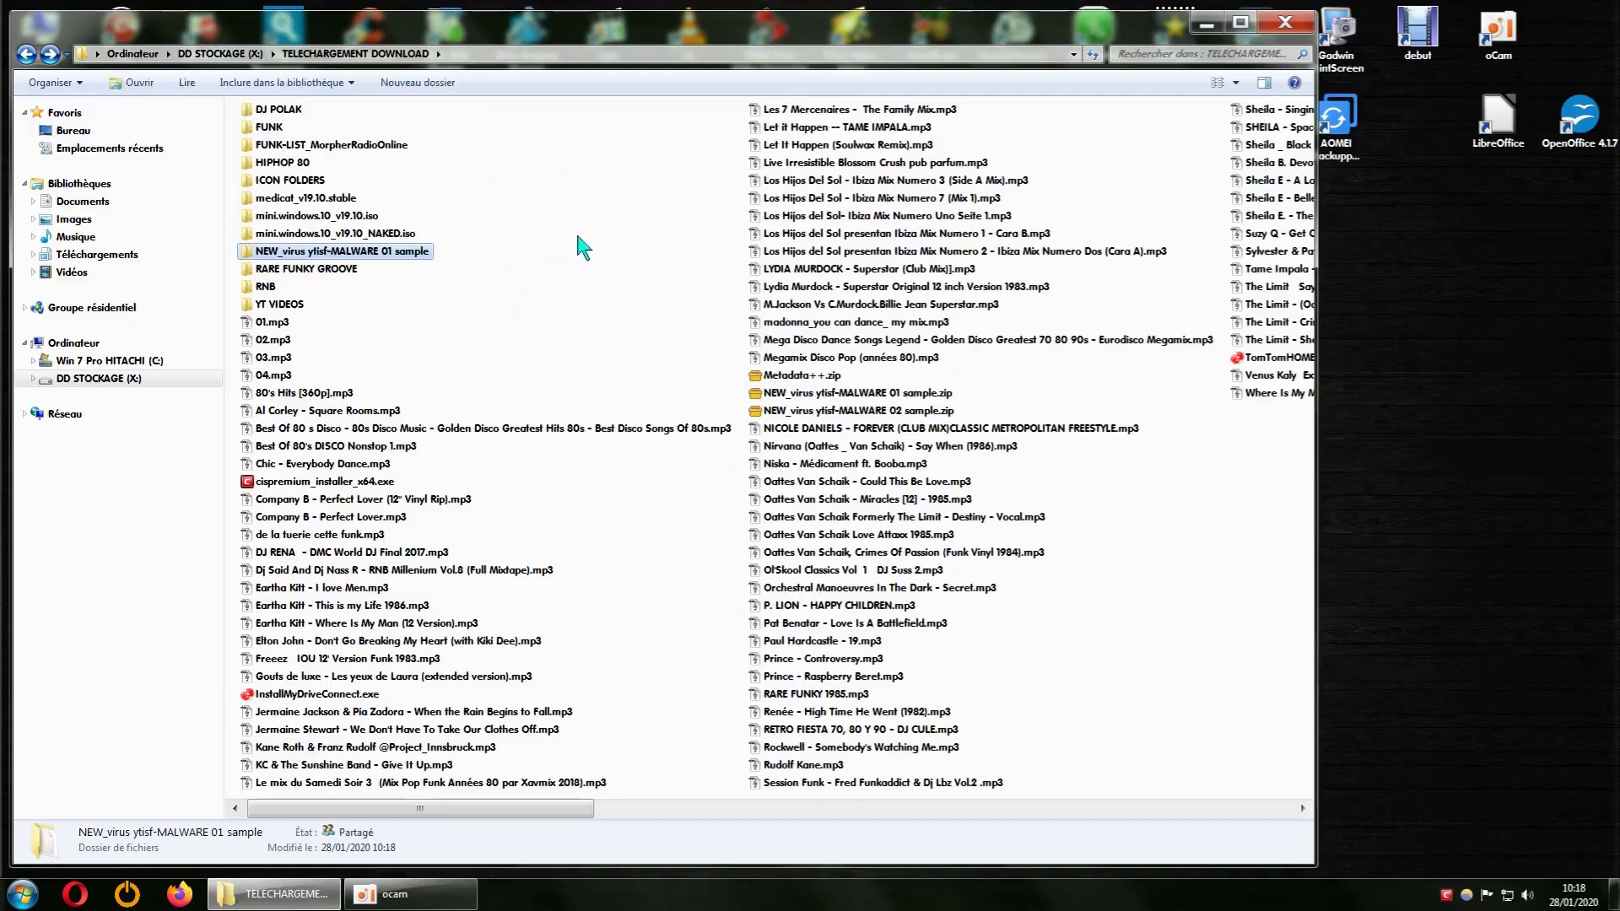
{"action": "double_click", "coordinate": [321, 251]}
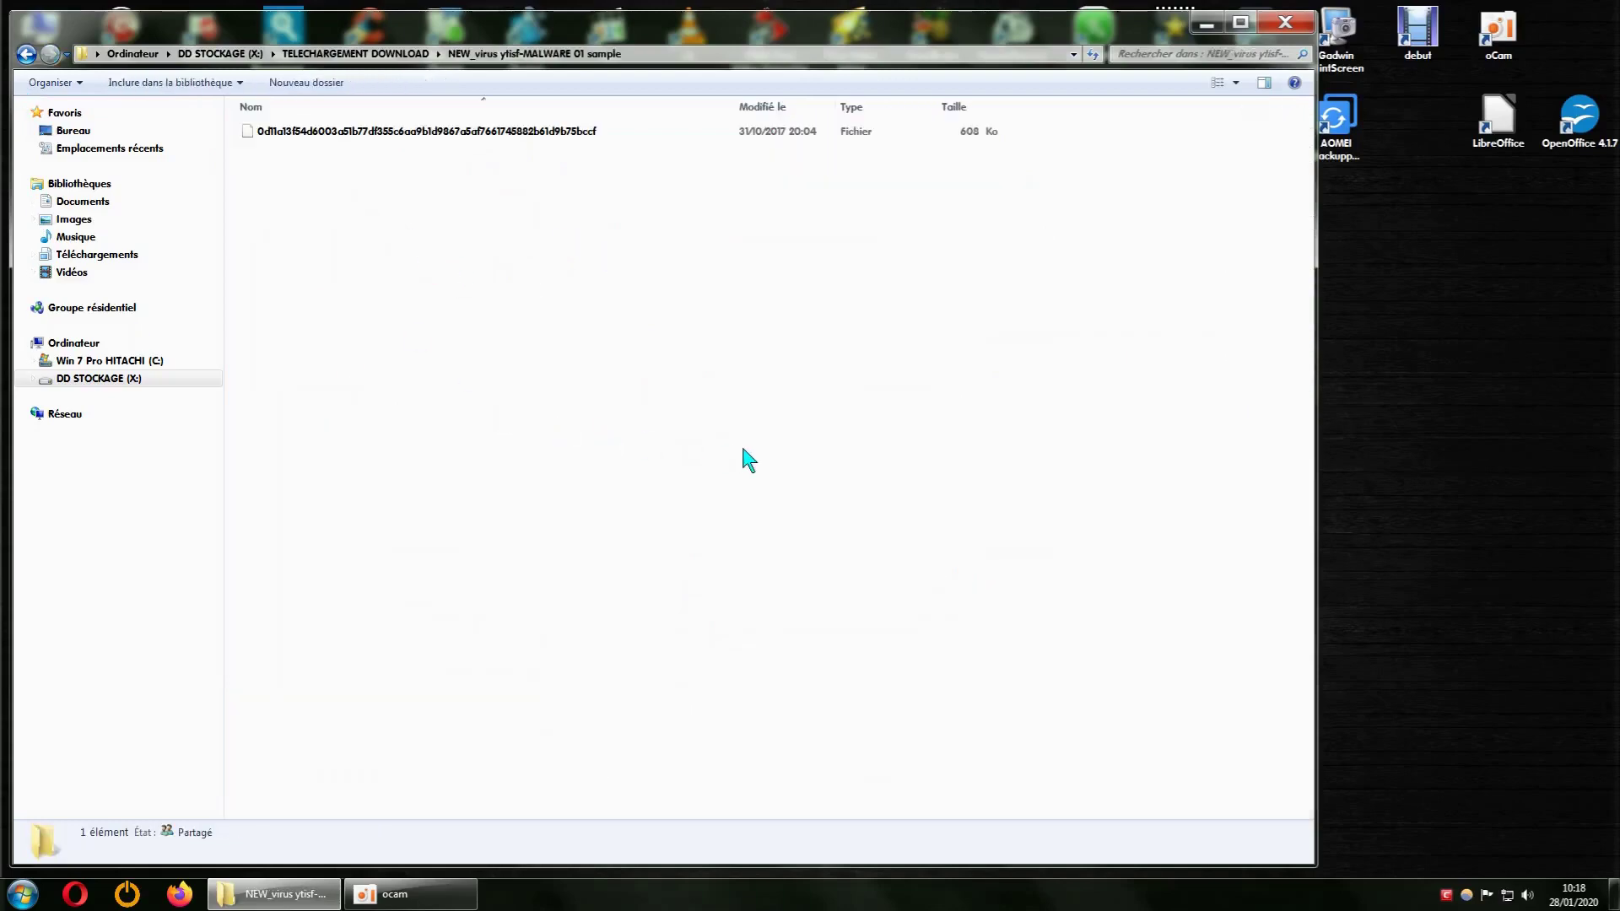
{"action": "right_click", "coordinate": [532, 133]}
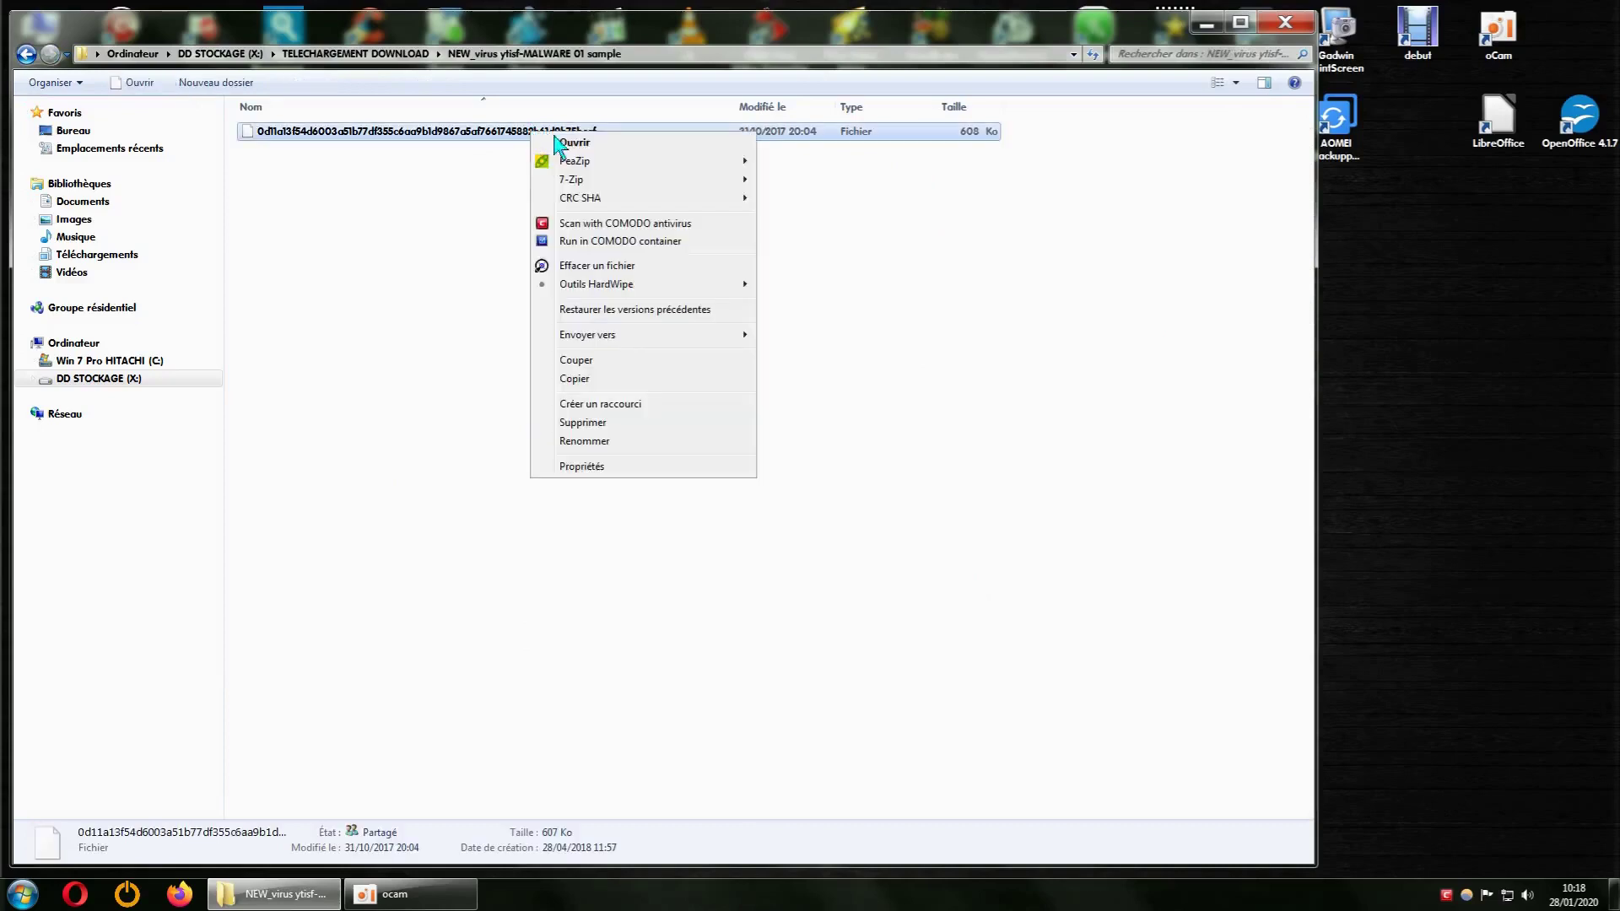
{"action": "left_click", "coordinate": [579, 222]}
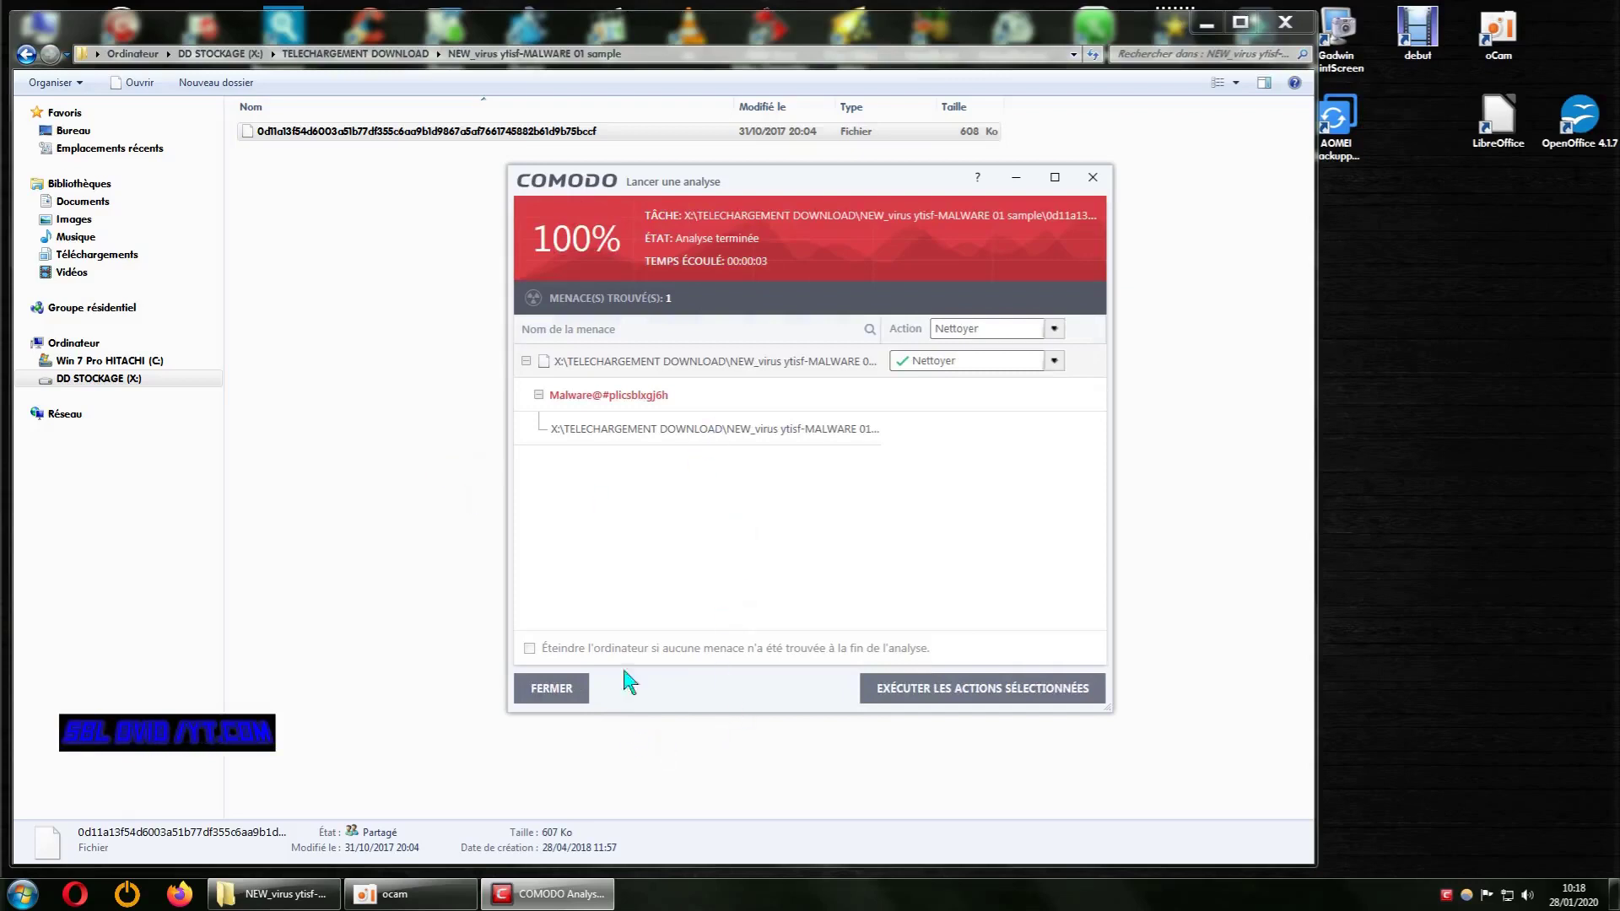
{"action": "left_click", "coordinate": [932, 688]}
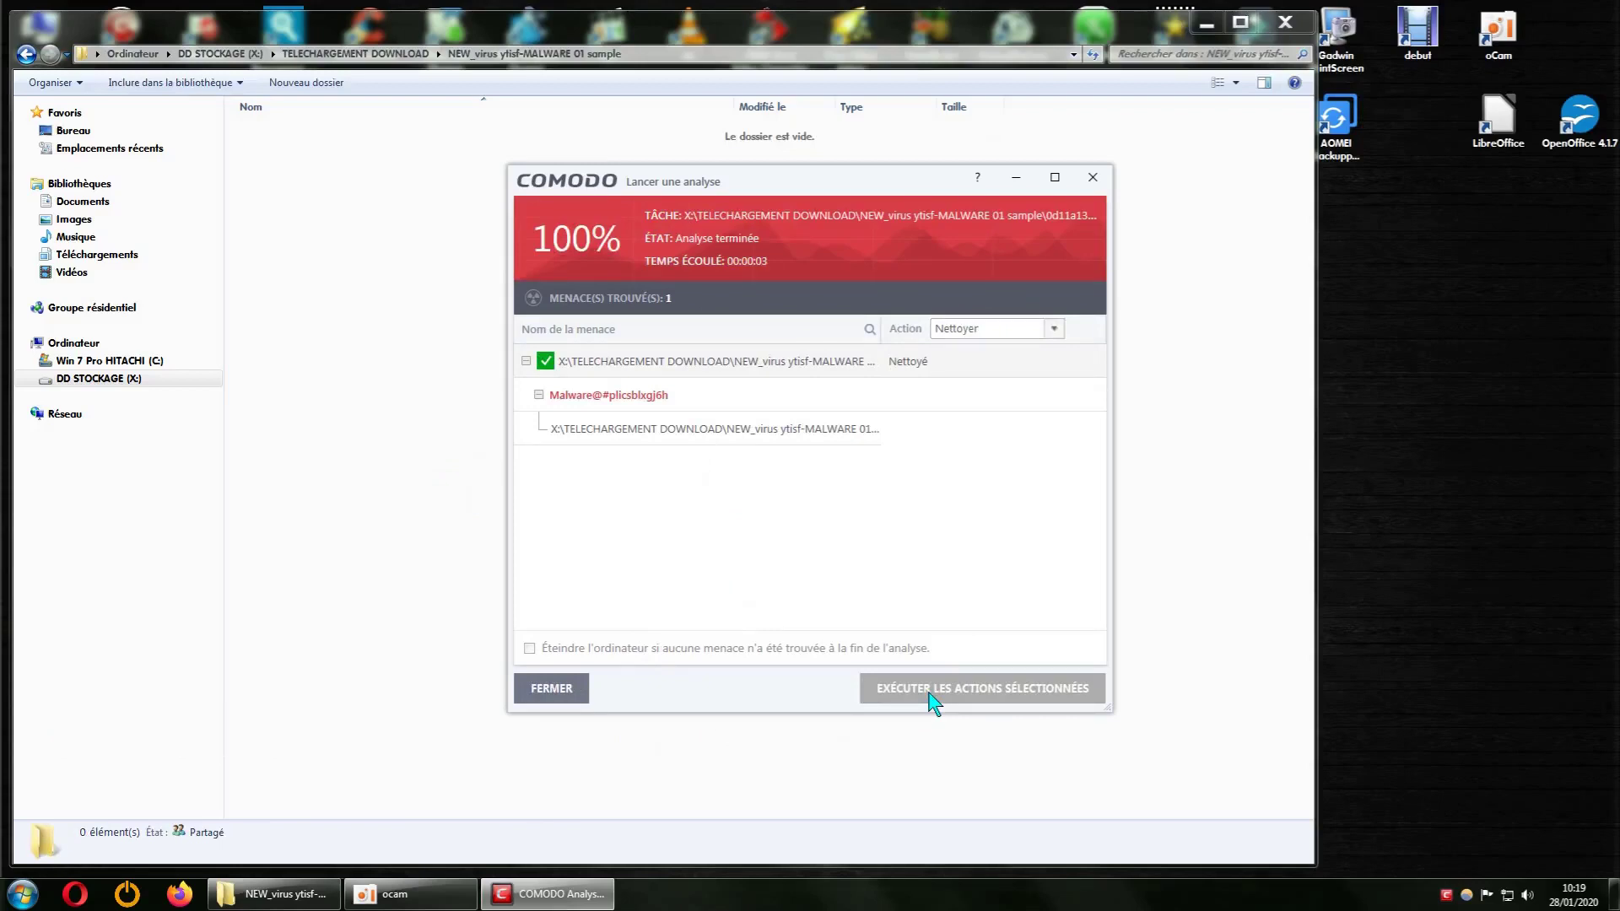
{"action": "left_click", "coordinate": [581, 698]}
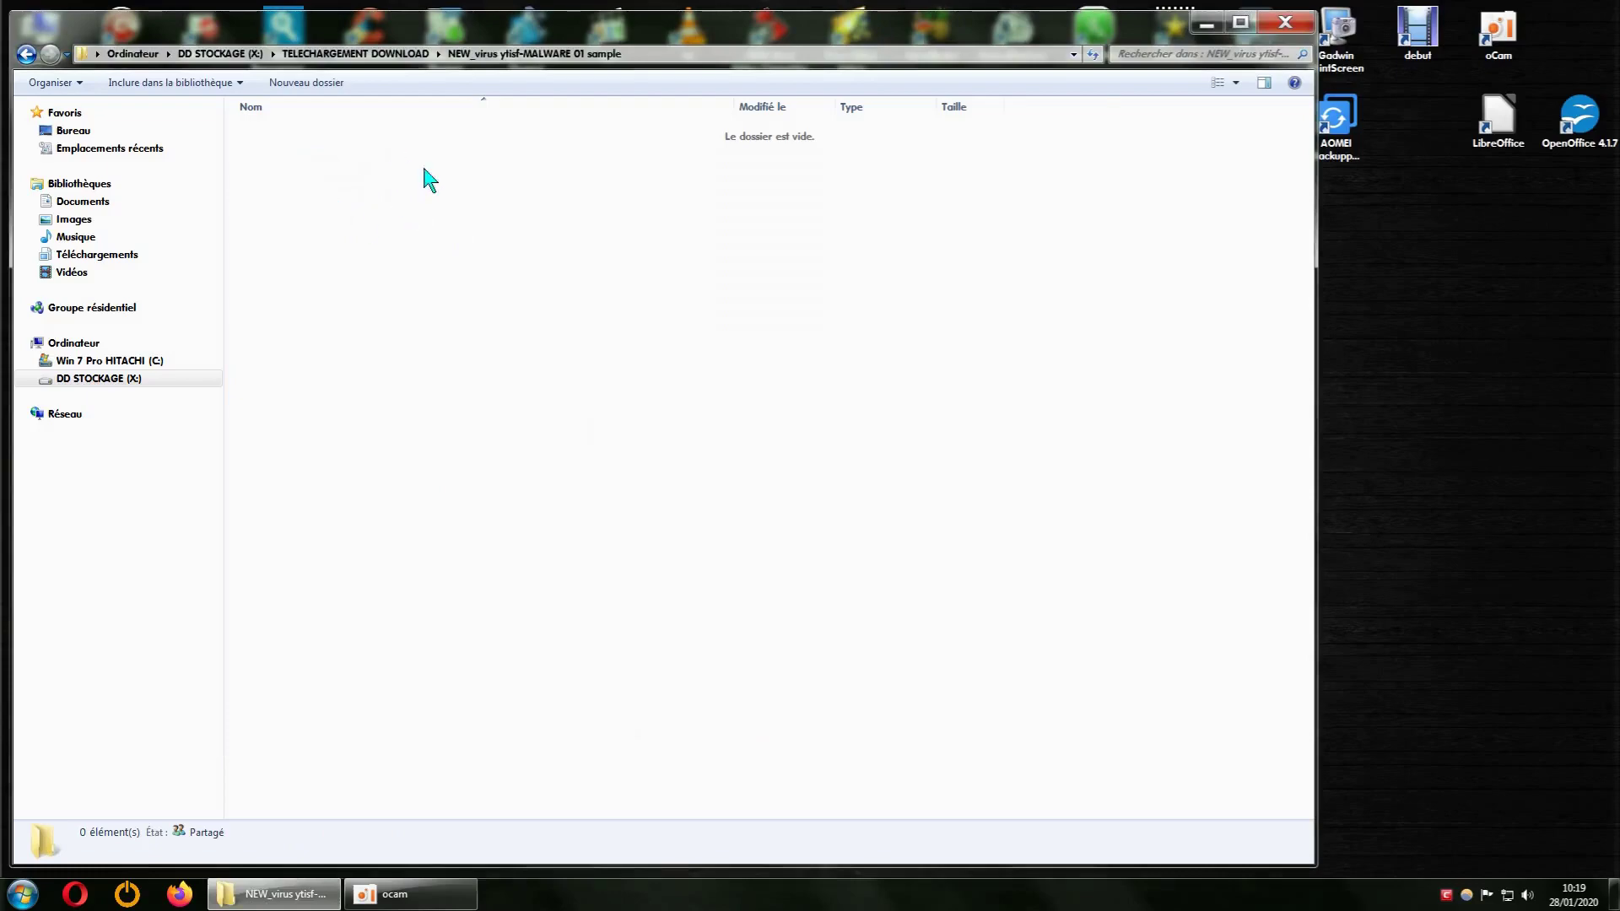
Step: Move the folder window toward the middle of the desktop and delete the extracted NEW_virus ytisf-MALWARE 01 sample folder
{"action": "left_click_drag", "start_coordinate": [622, 19], "coordinate": [833, 129]}
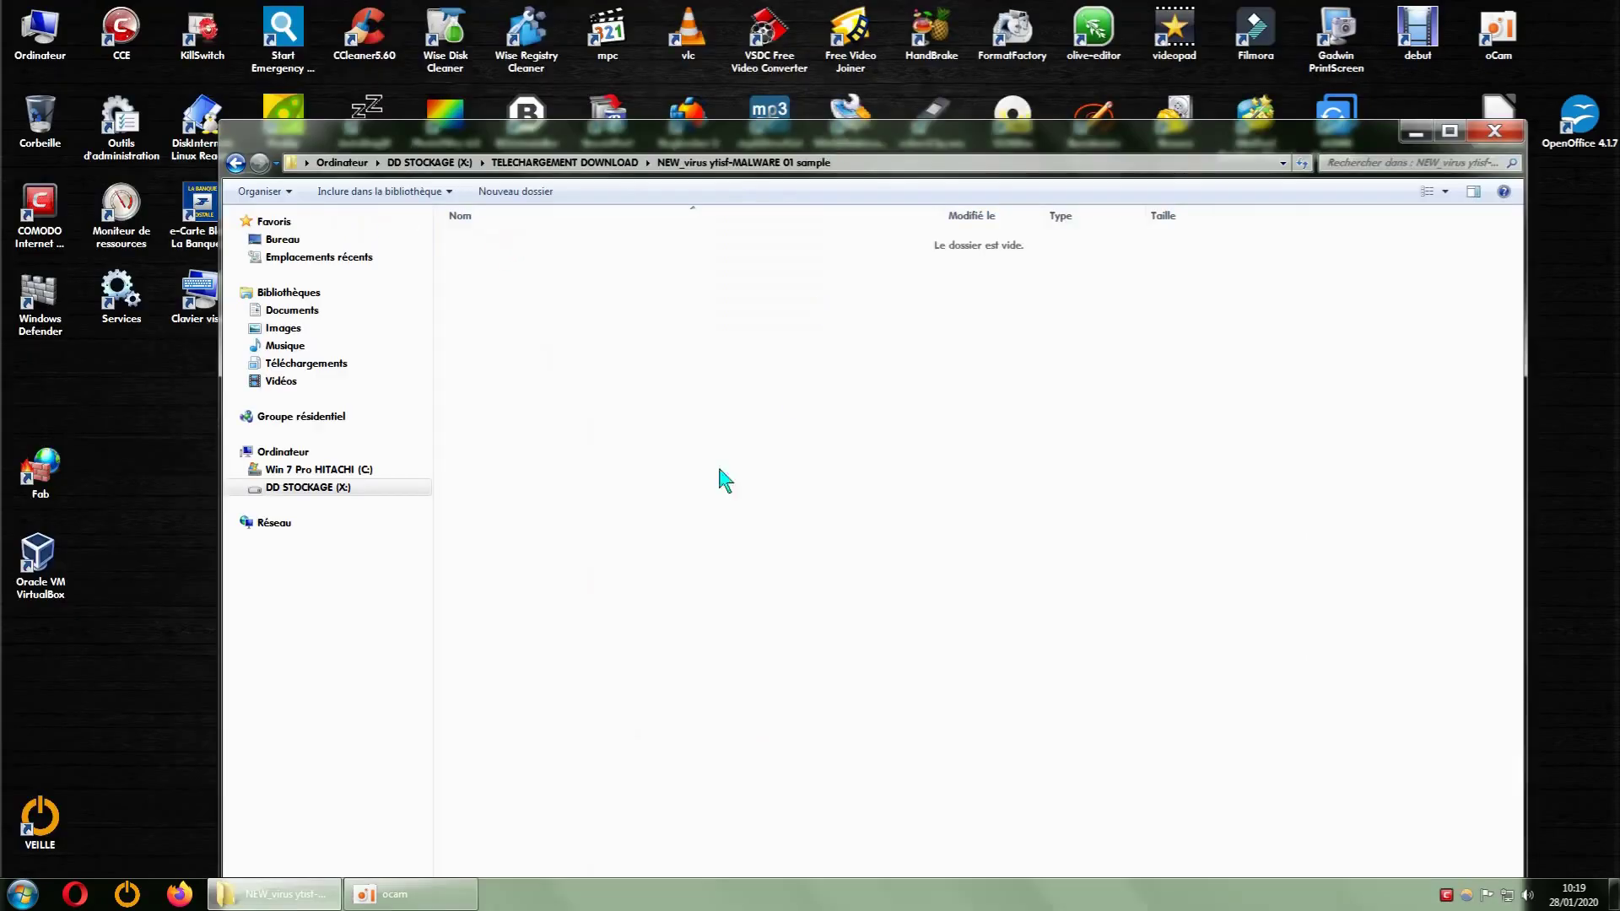
{"action": "left_click", "coordinate": [236, 162]}
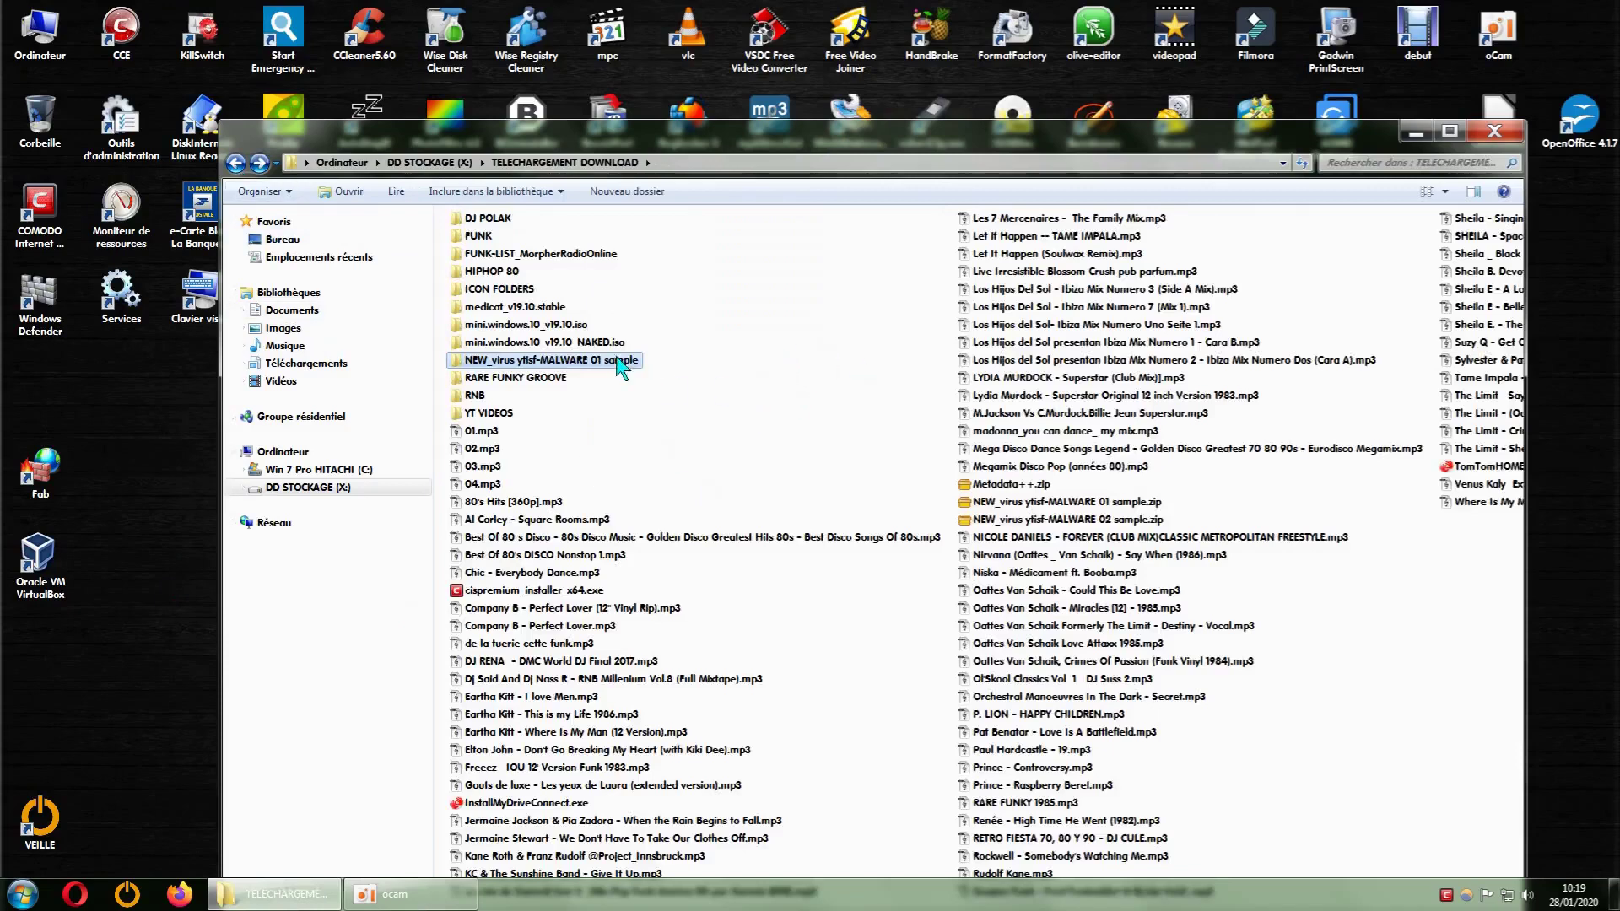
{"action": "right_click", "coordinate": [618, 362]}
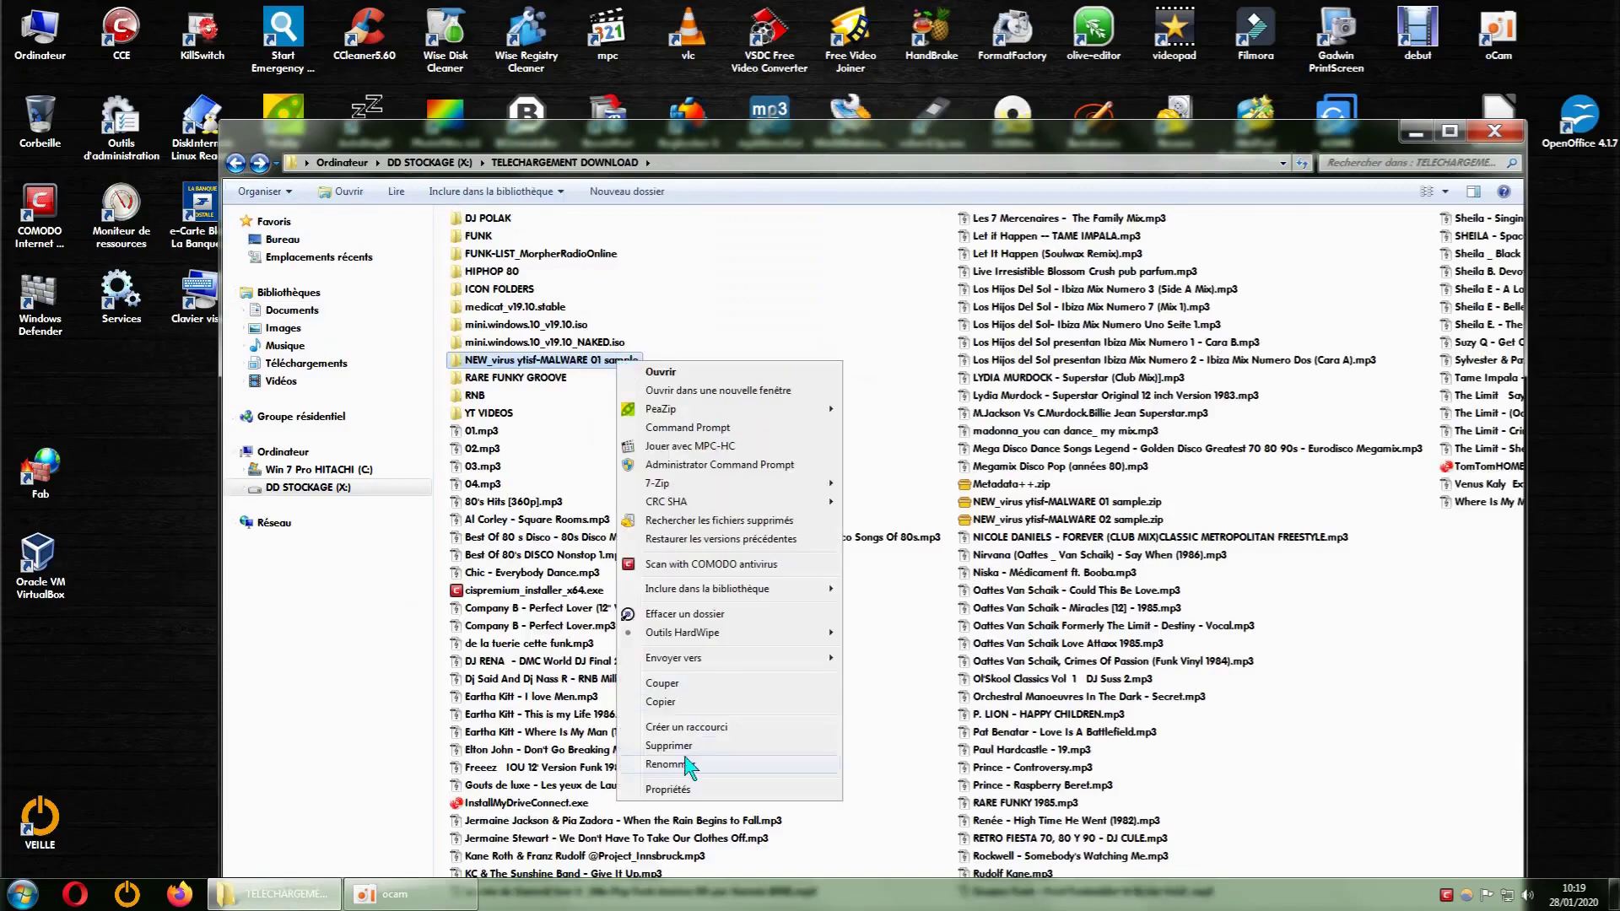
{"action": "left_click", "coordinate": [667, 746]}
{"action": "left_click", "coordinate": [875, 525]}
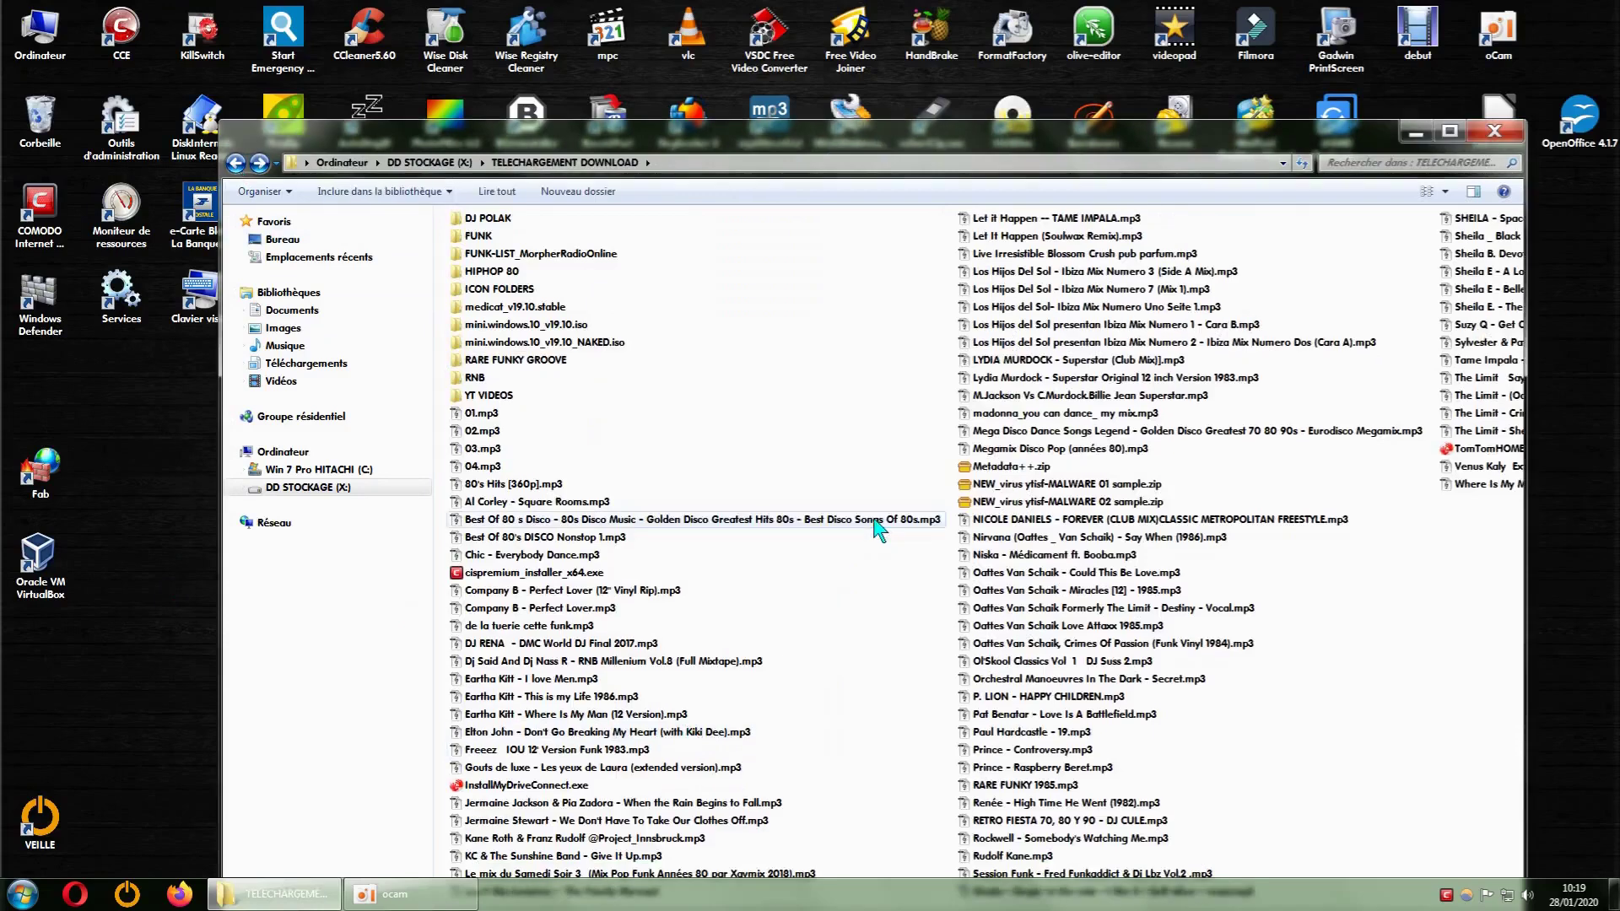
Step: Empty the desktop recycle bin using its secure erase option
{"action": "right_click", "coordinate": [44, 125]}
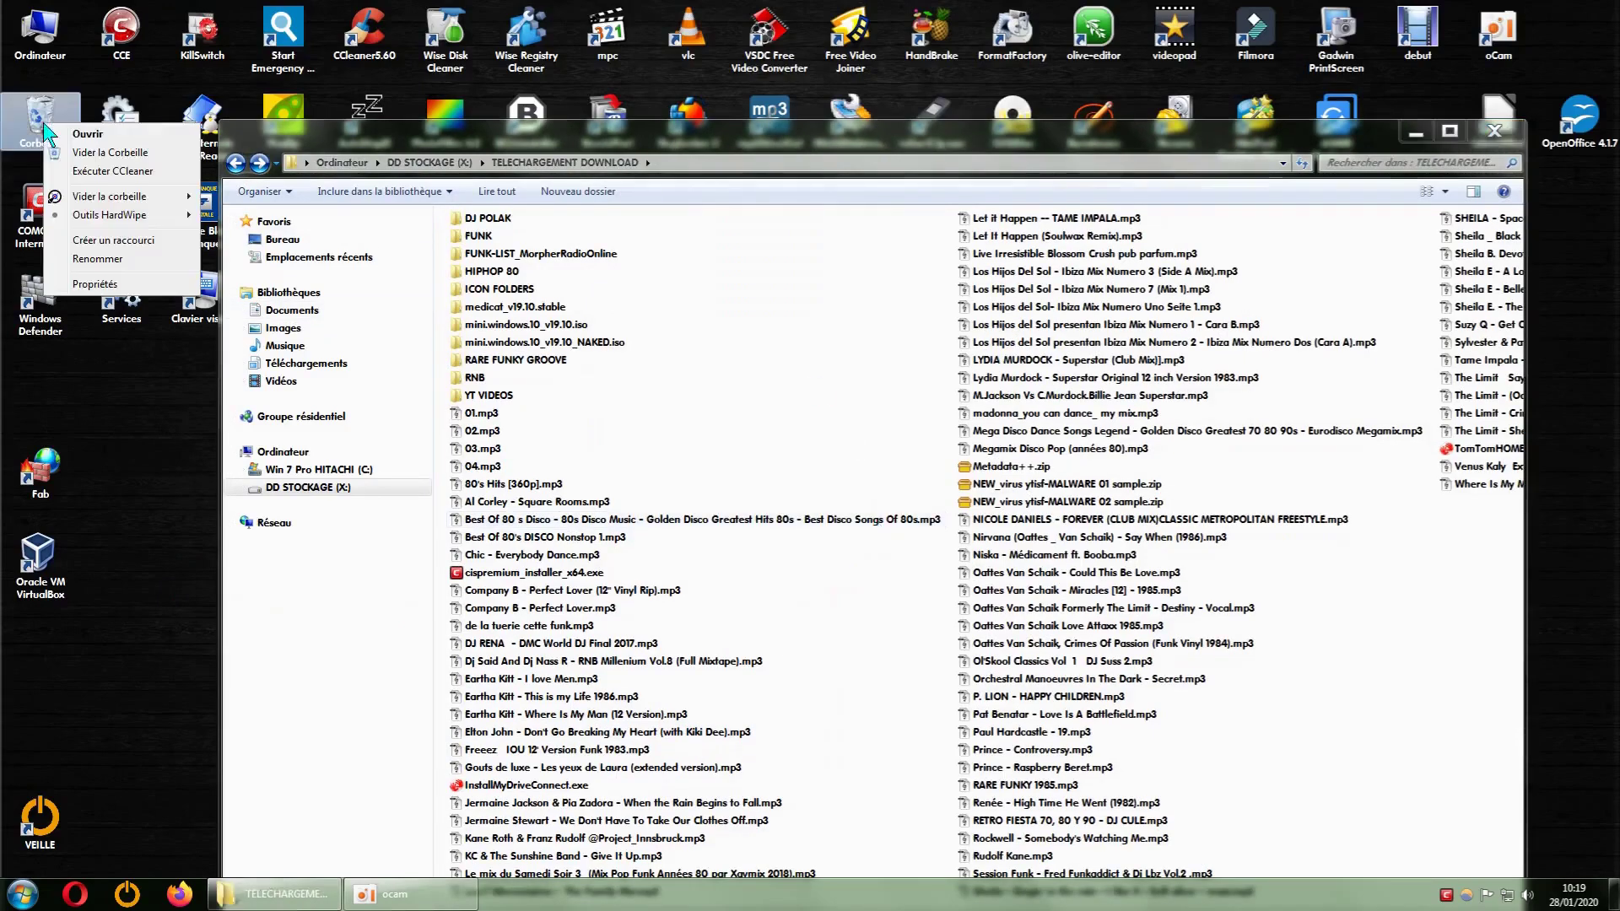
{"action": "mouse_move", "coordinate": [98, 199]}
{"action": "left_click", "coordinate": [245, 205]}
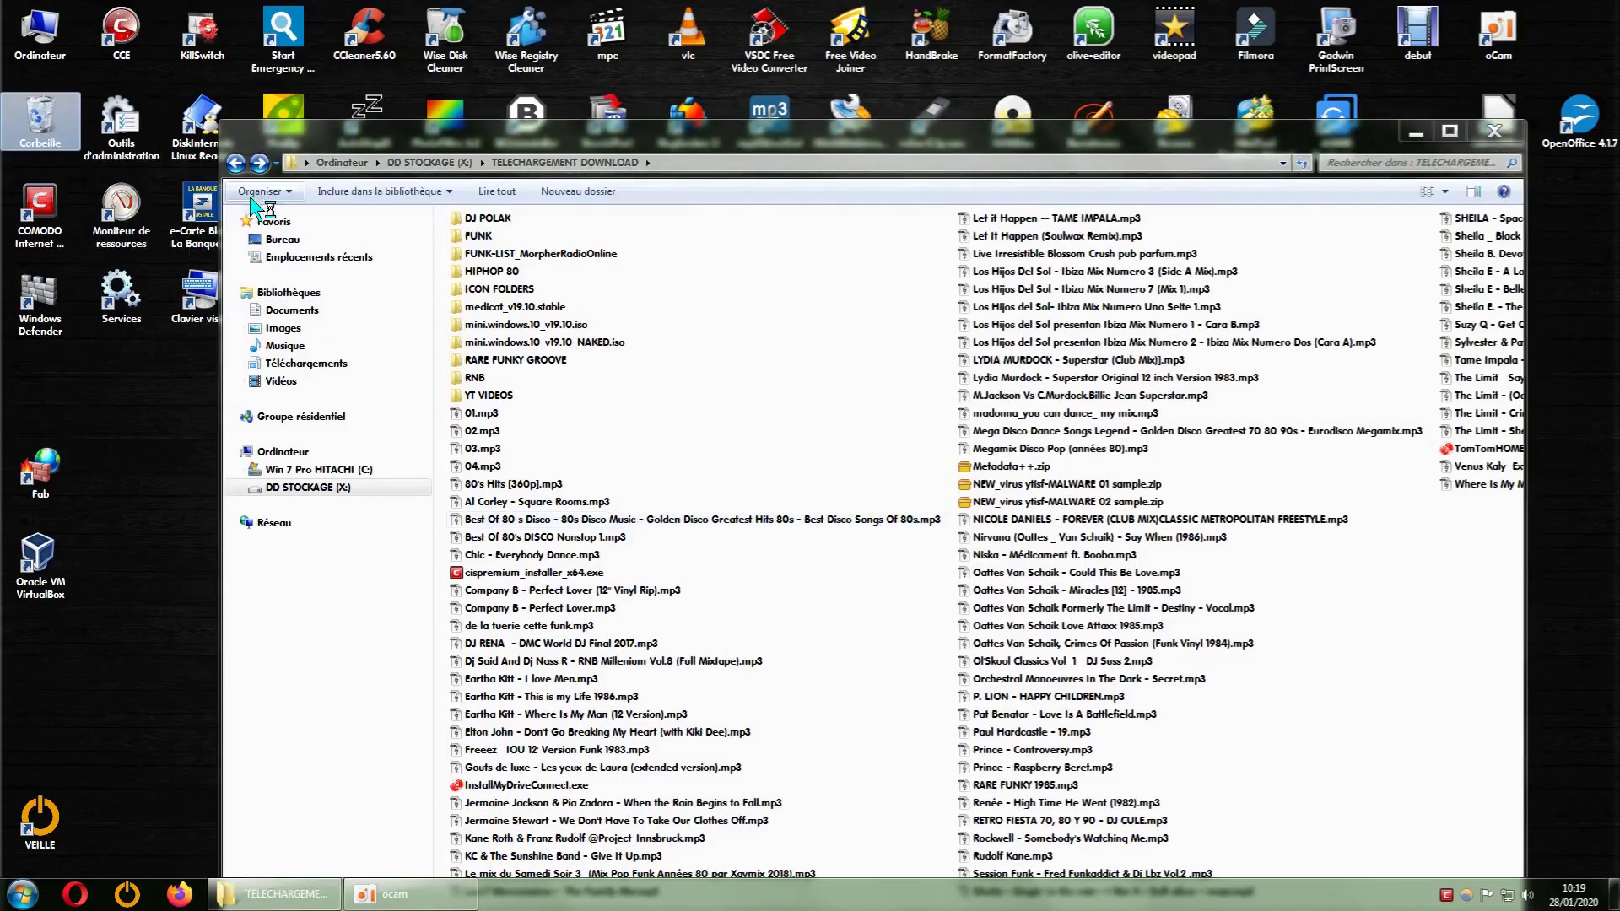
{"action": "left_click", "coordinate": [597, 605]}
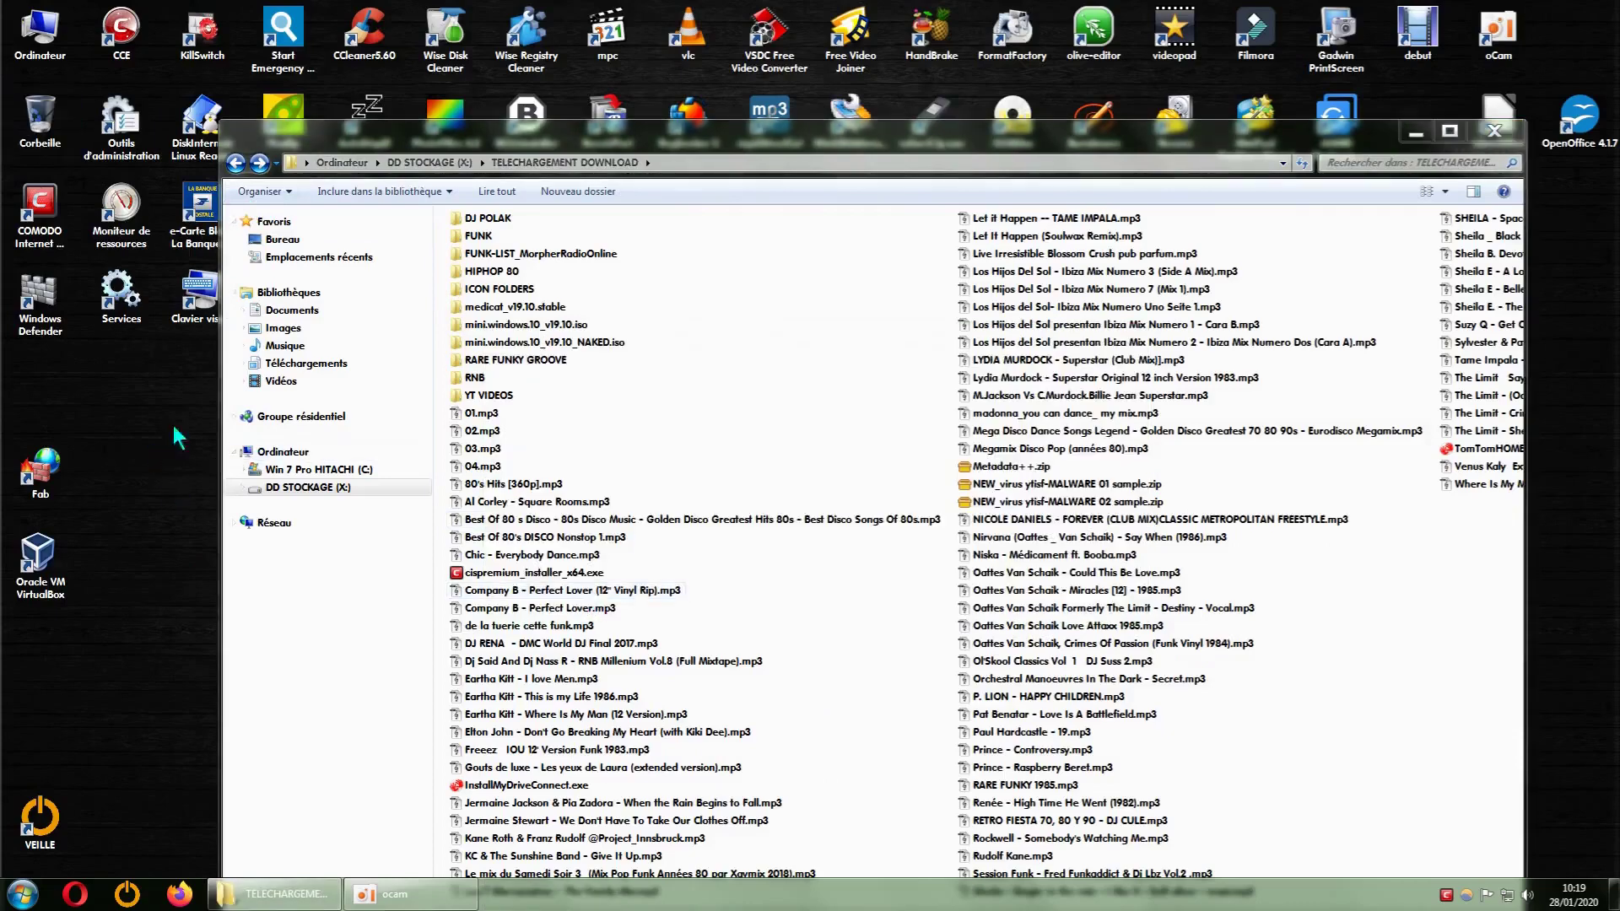
Step: Open COMODO Internet Security, switch the antivirus mode to Dynamique and close its main window
{"action": "double_click", "coordinate": [36, 206]}
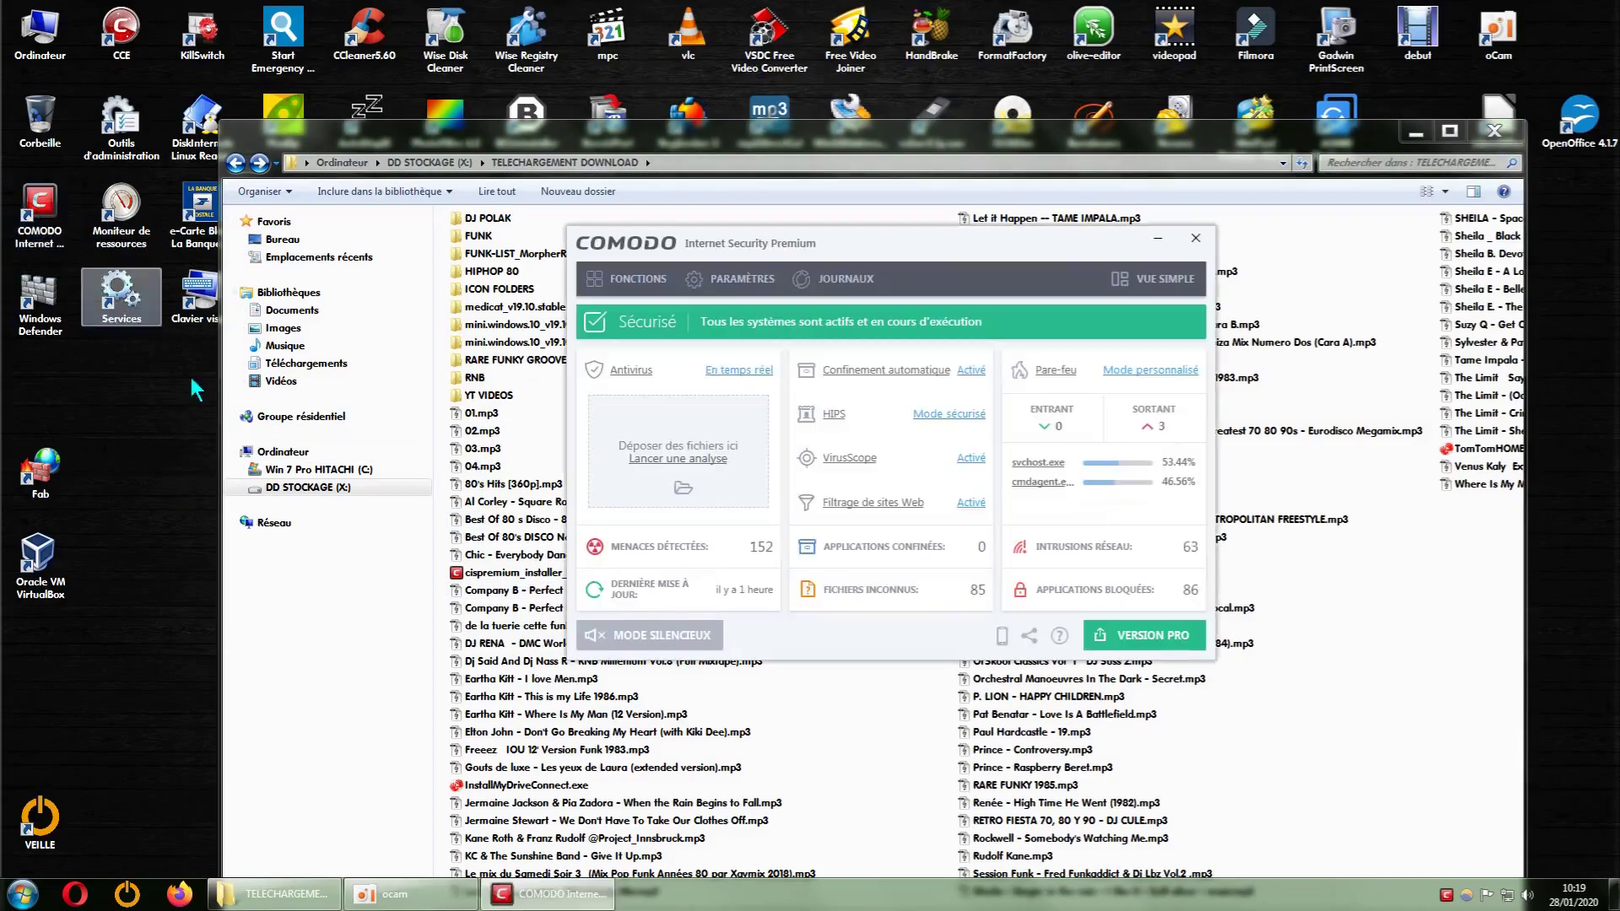
{"action": "left_click", "coordinate": [727, 369]}
{"action": "left_click", "coordinate": [732, 406]}
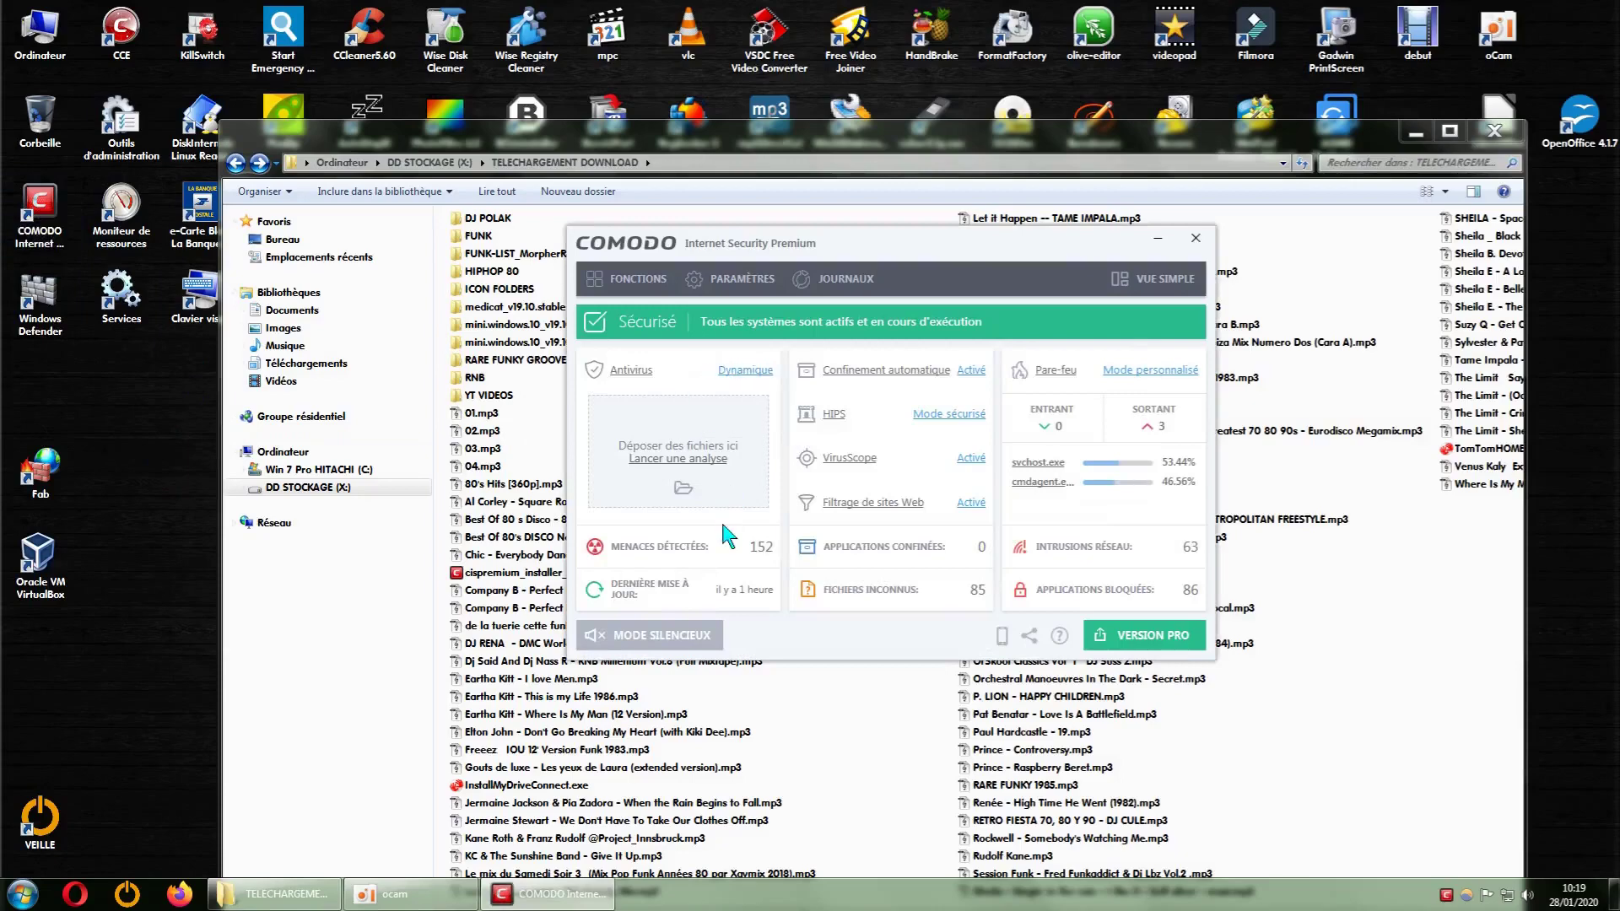
{"action": "left_click", "coordinate": [1196, 238]}
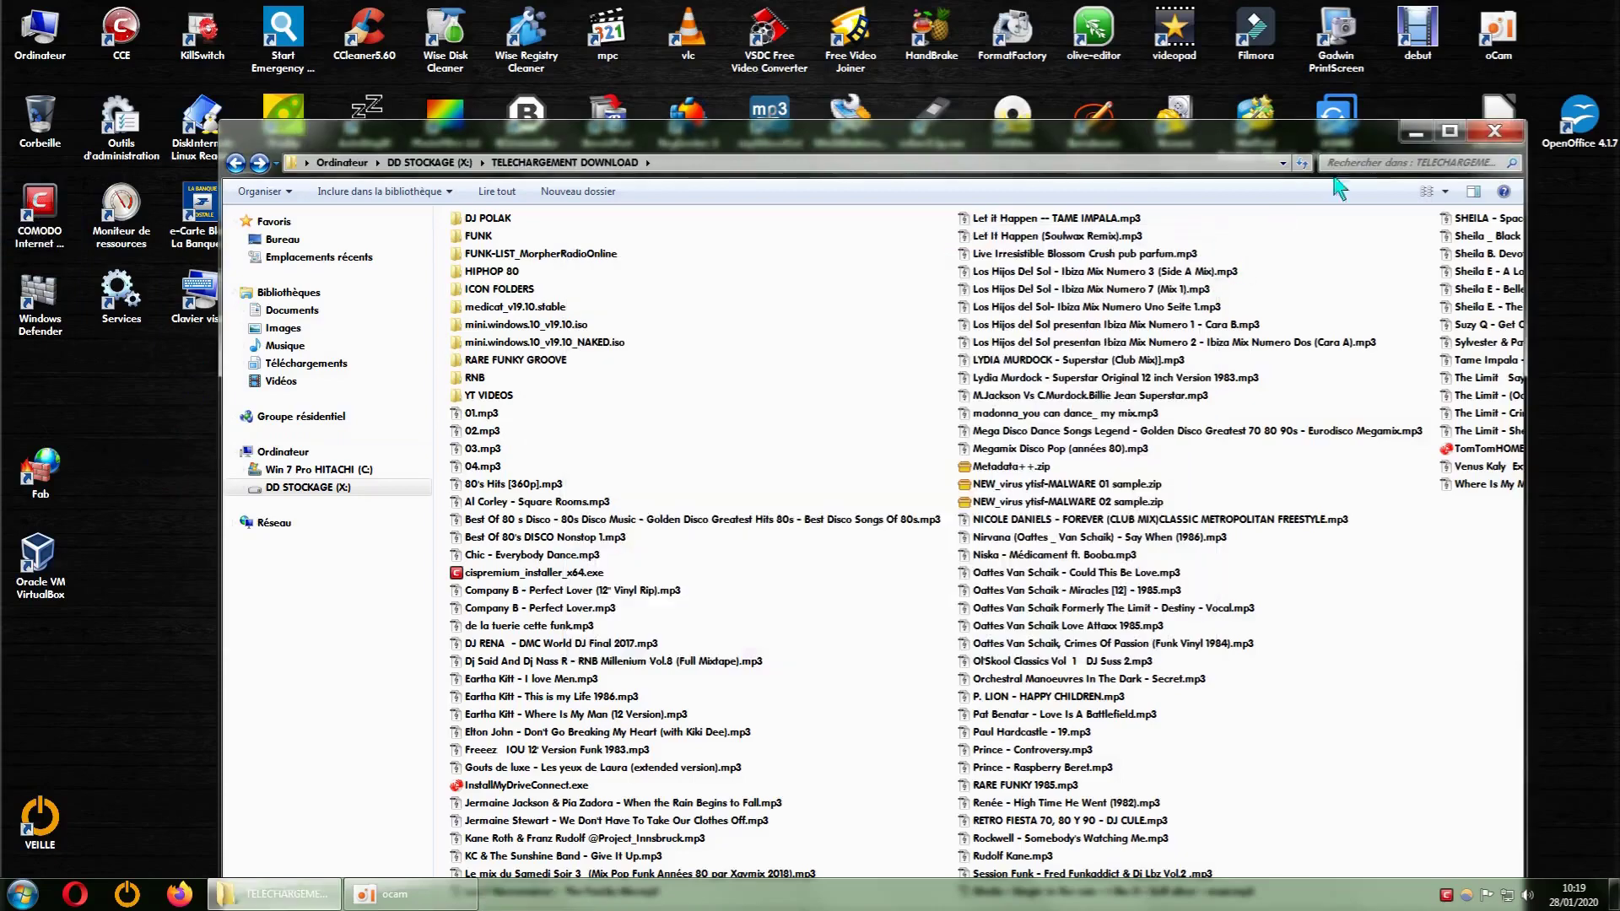
{"action": "left_click", "coordinate": [1412, 133]}
{"action": "right_click", "coordinate": [1234, 319]}
{"action": "left_click", "coordinate": [1309, 372]}
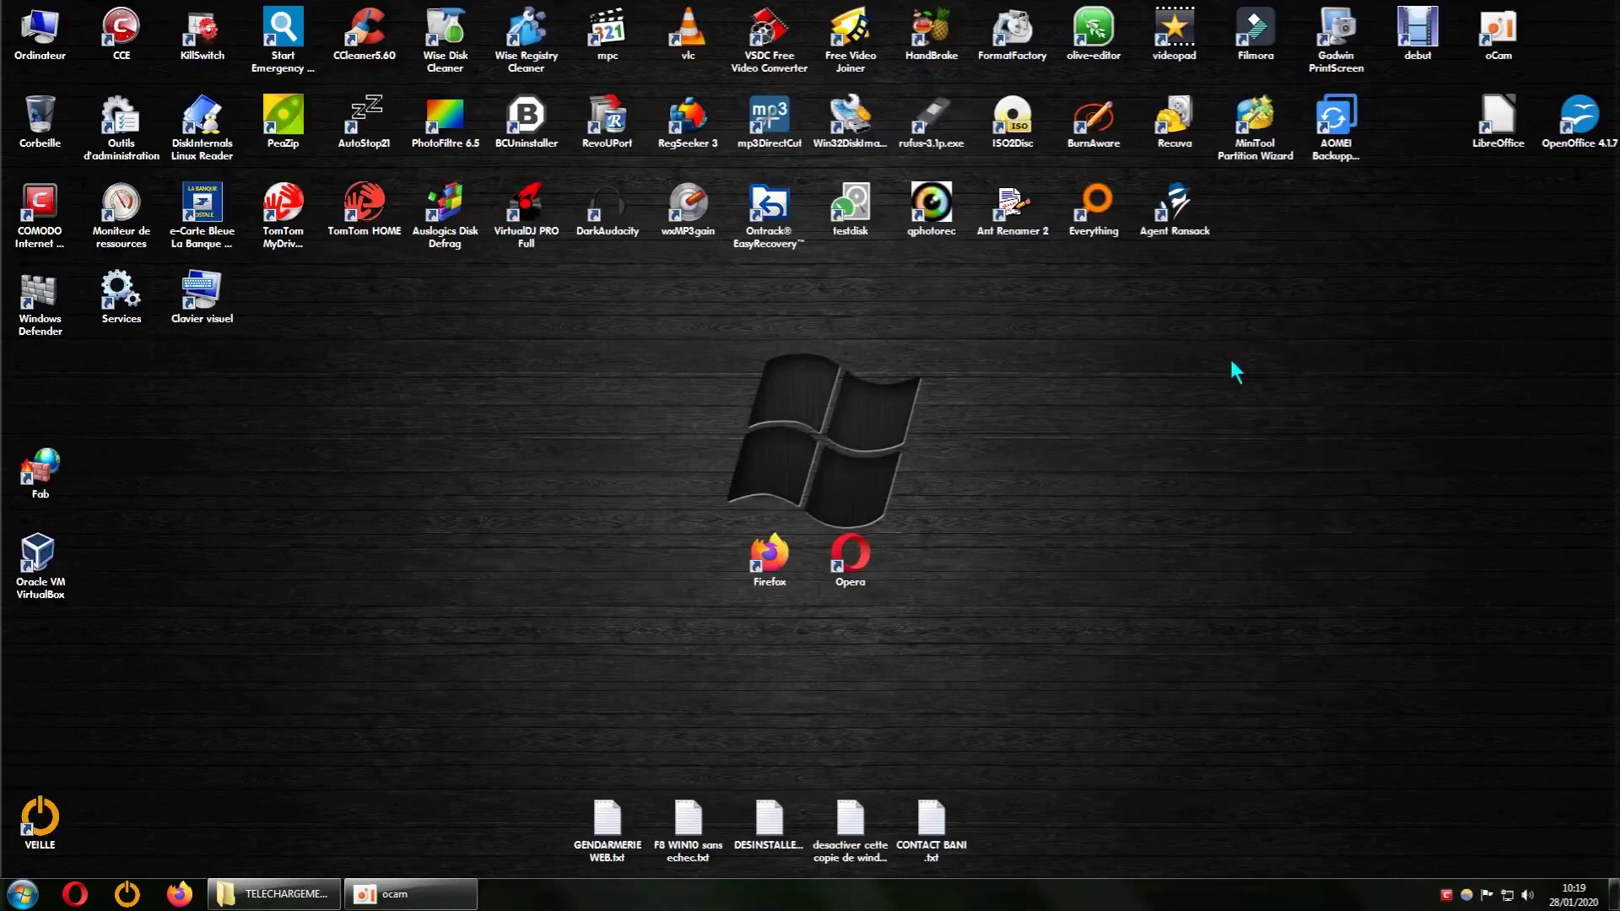
{"action": "right_click", "coordinate": [1229, 356]}
{"action": "left_click", "coordinate": [1286, 408]}
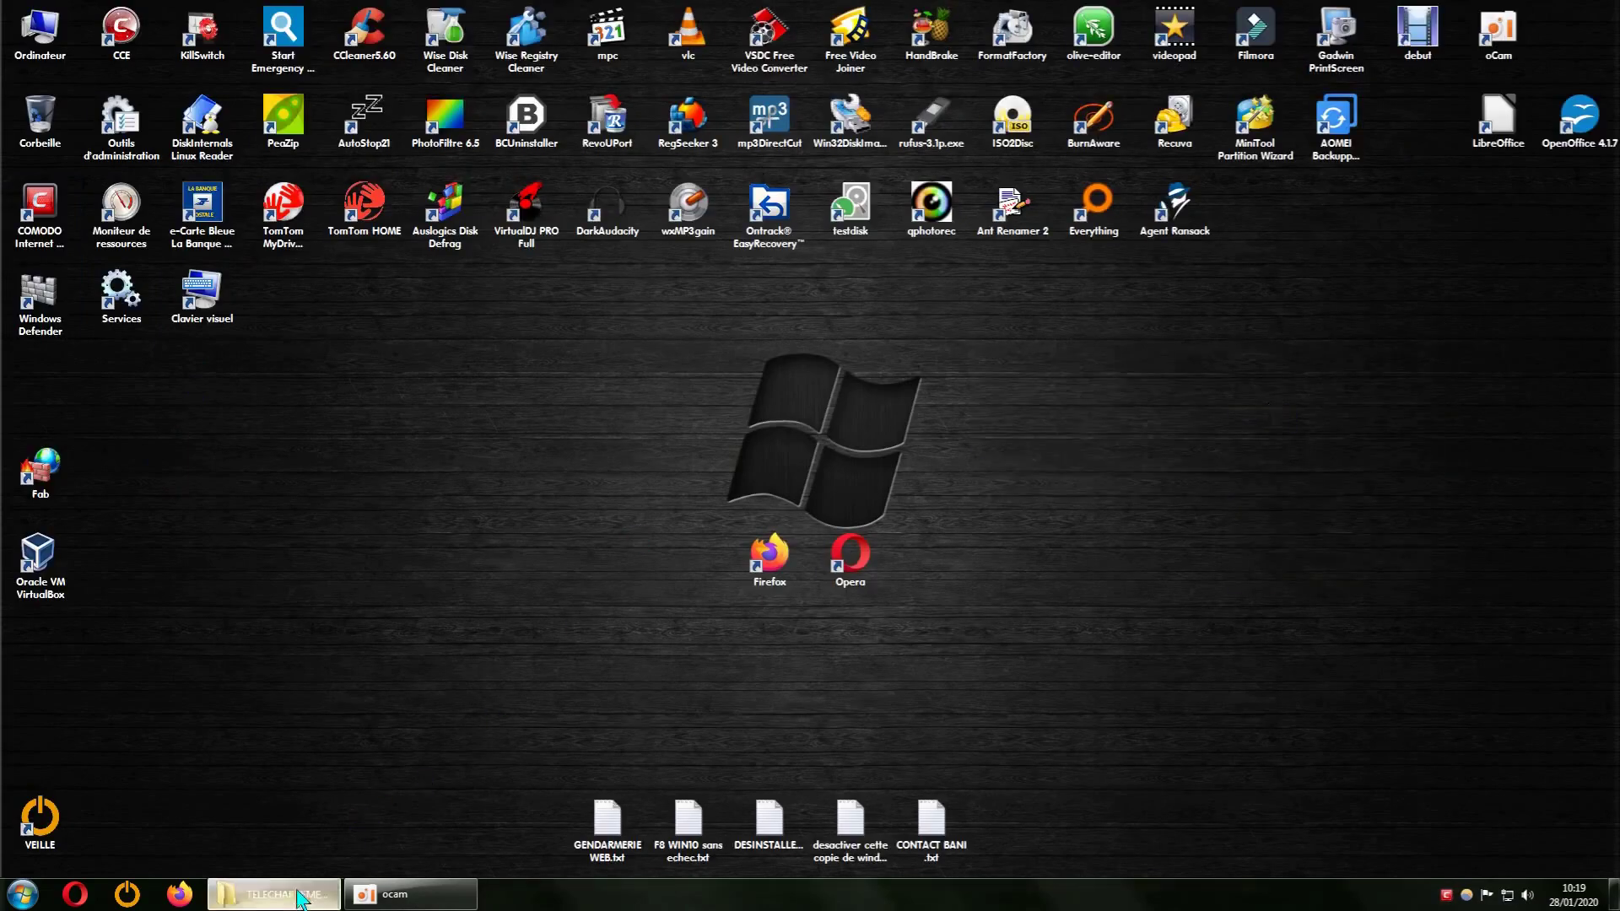
{"action": "left_click", "coordinate": [279, 895]}
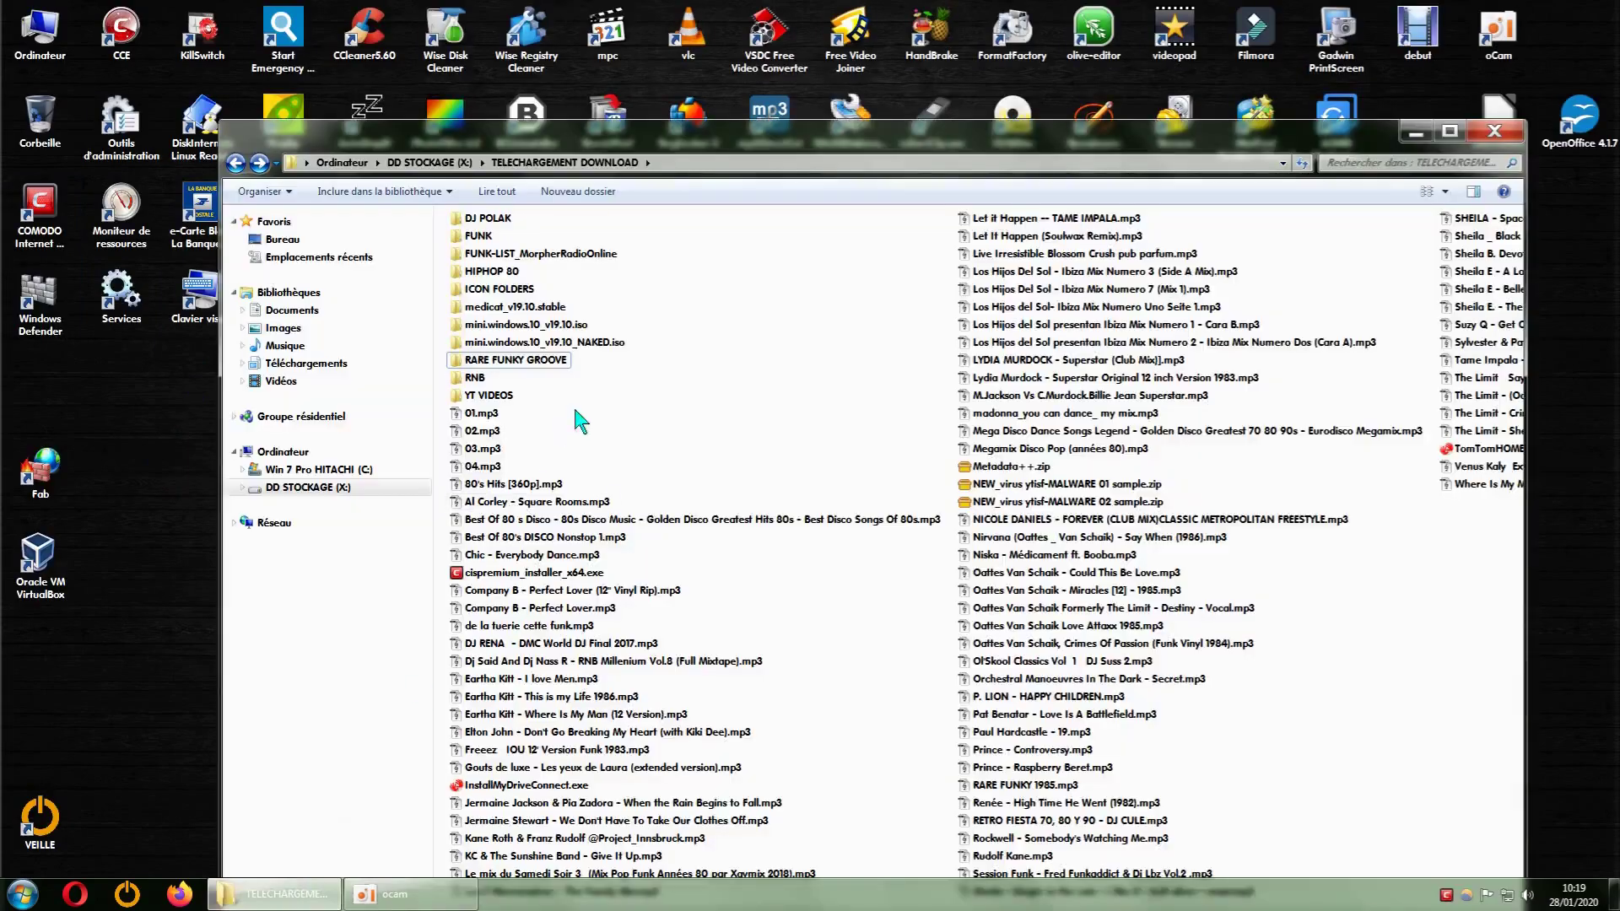
Step: Extract NEW_virus ytisf-MALWARE 01 sample.zip with 7-Zip into a folder of the same name and move the folder window fully into view
{"action": "right_click", "coordinate": [1112, 486]}
{"action": "mouse_move", "coordinate": [1153, 511]}
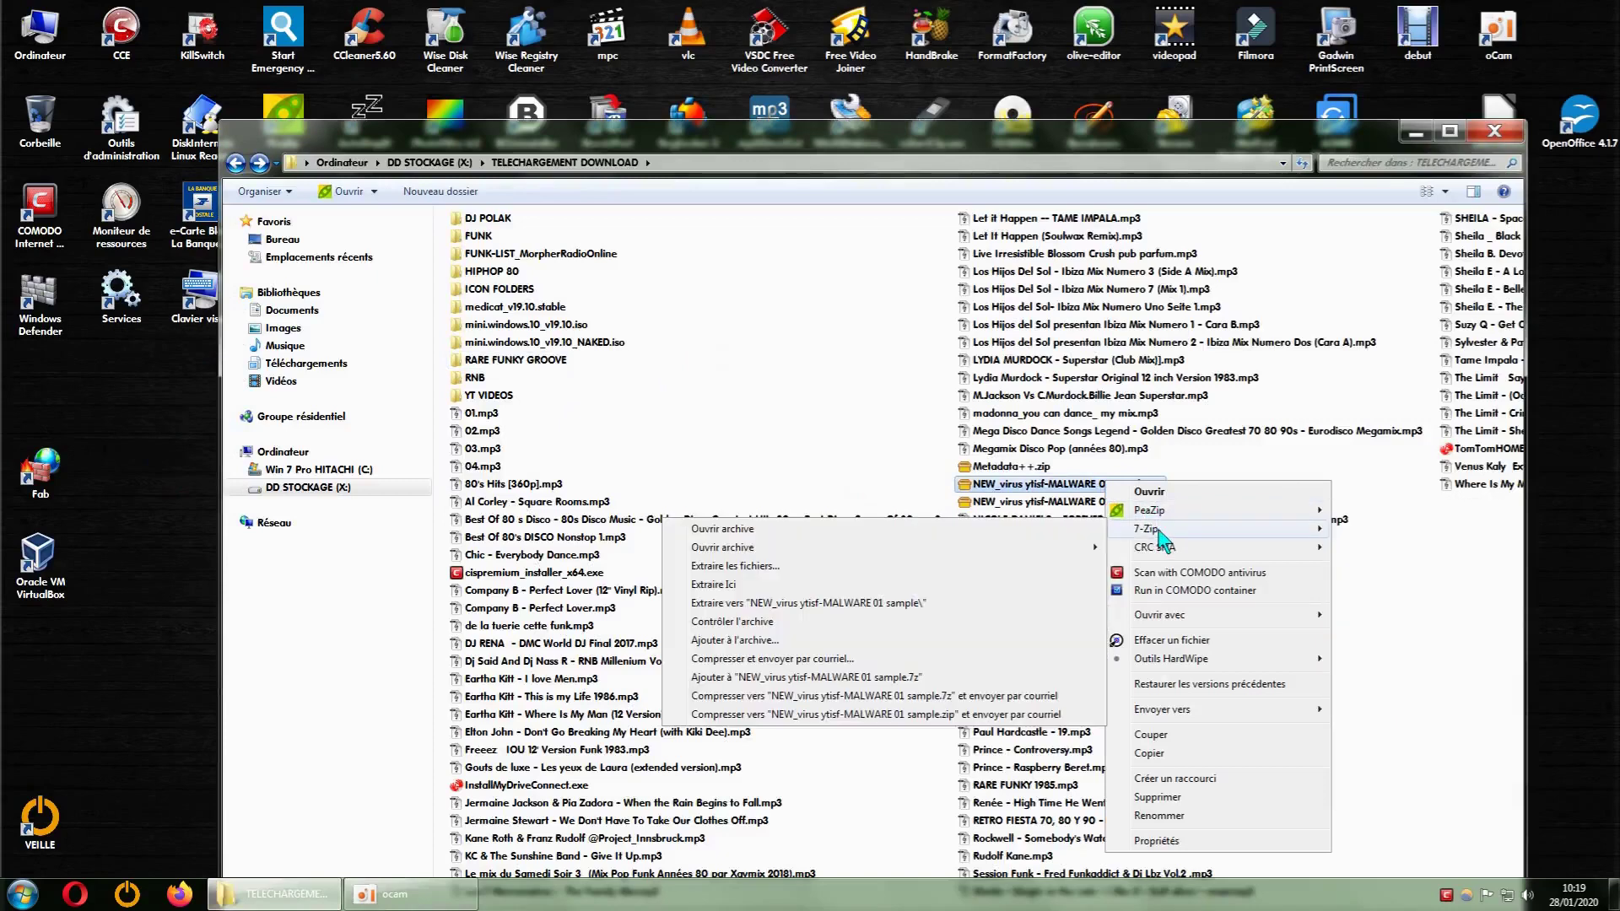
{"action": "left_click", "coordinate": [768, 604]}
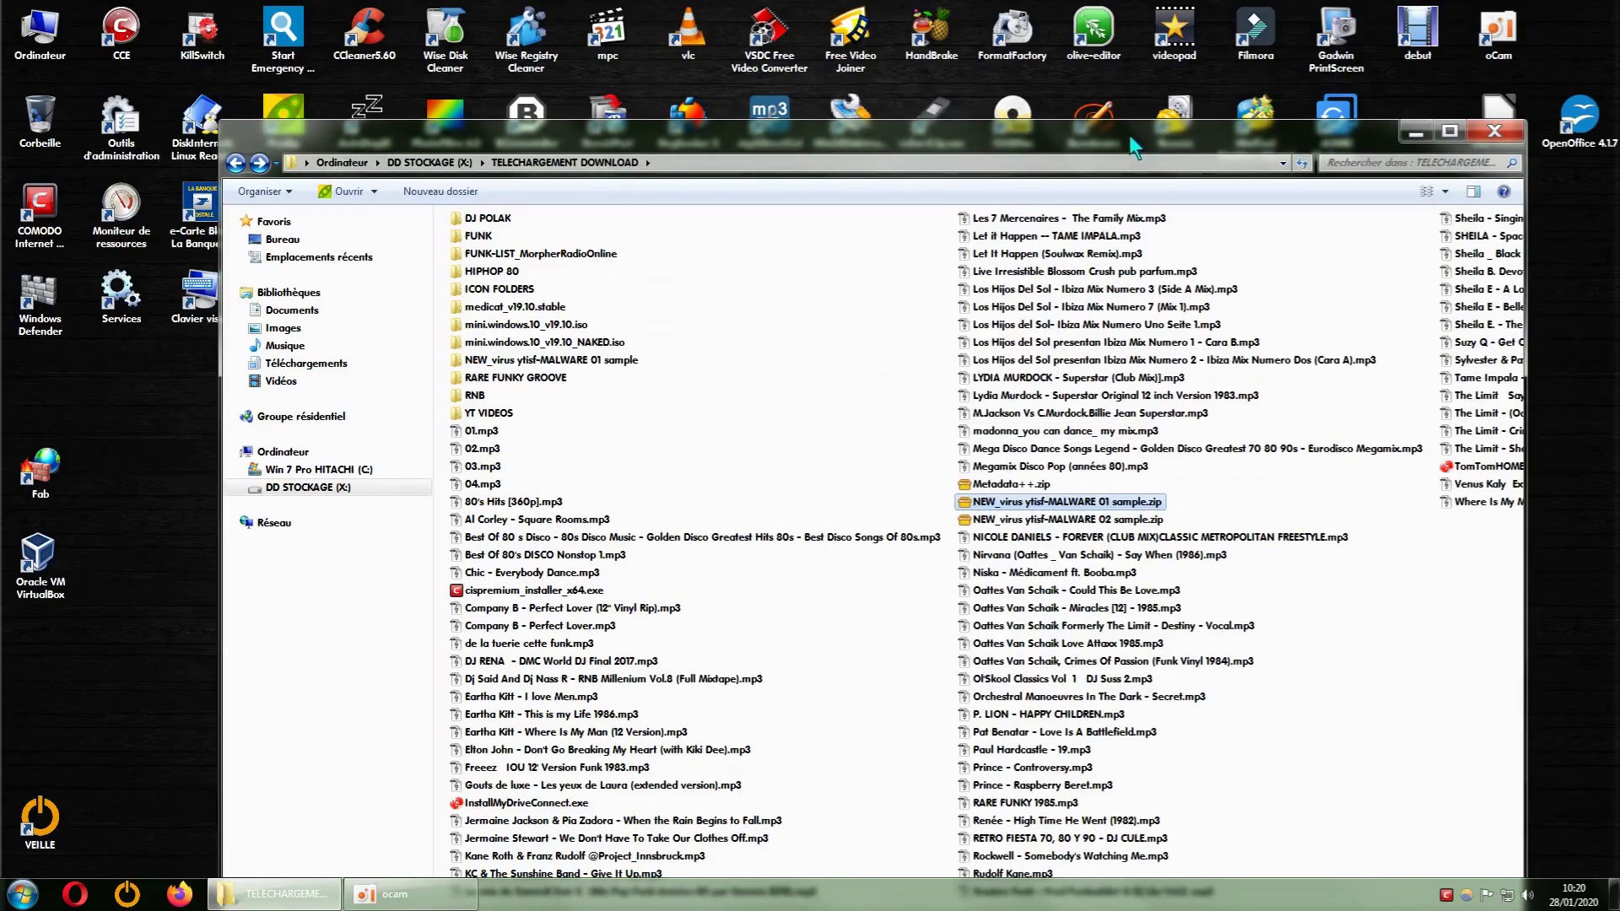
{"action": "left_click_drag", "start_coordinate": [1131, 138], "coordinate": [1022, 50]}
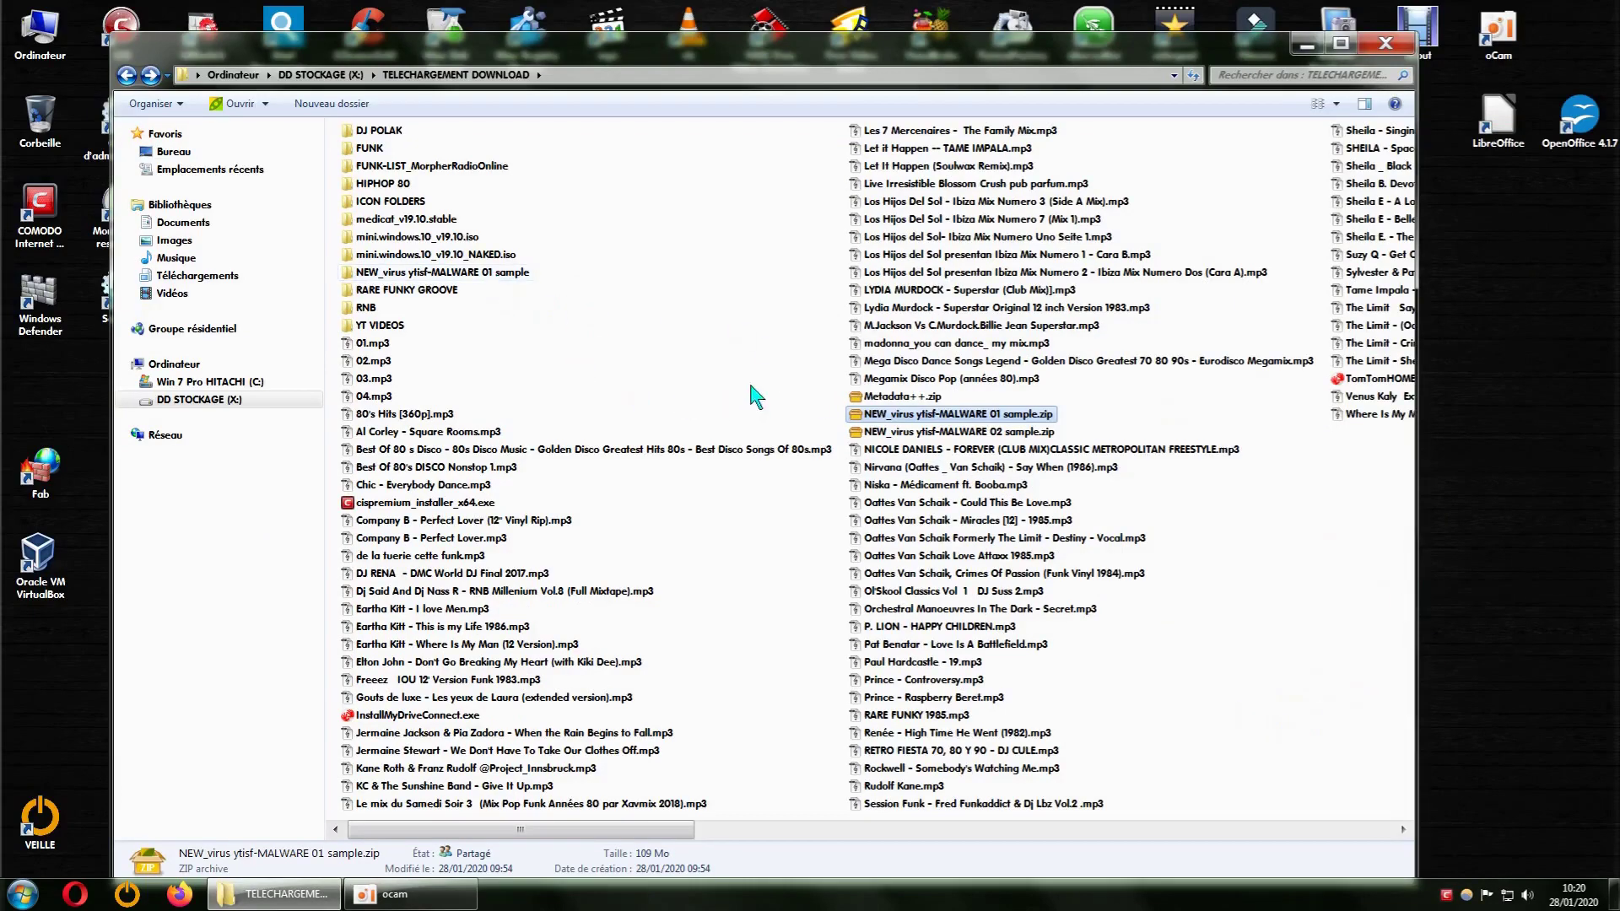
{"action": "left_click", "coordinate": [1298, 629]}
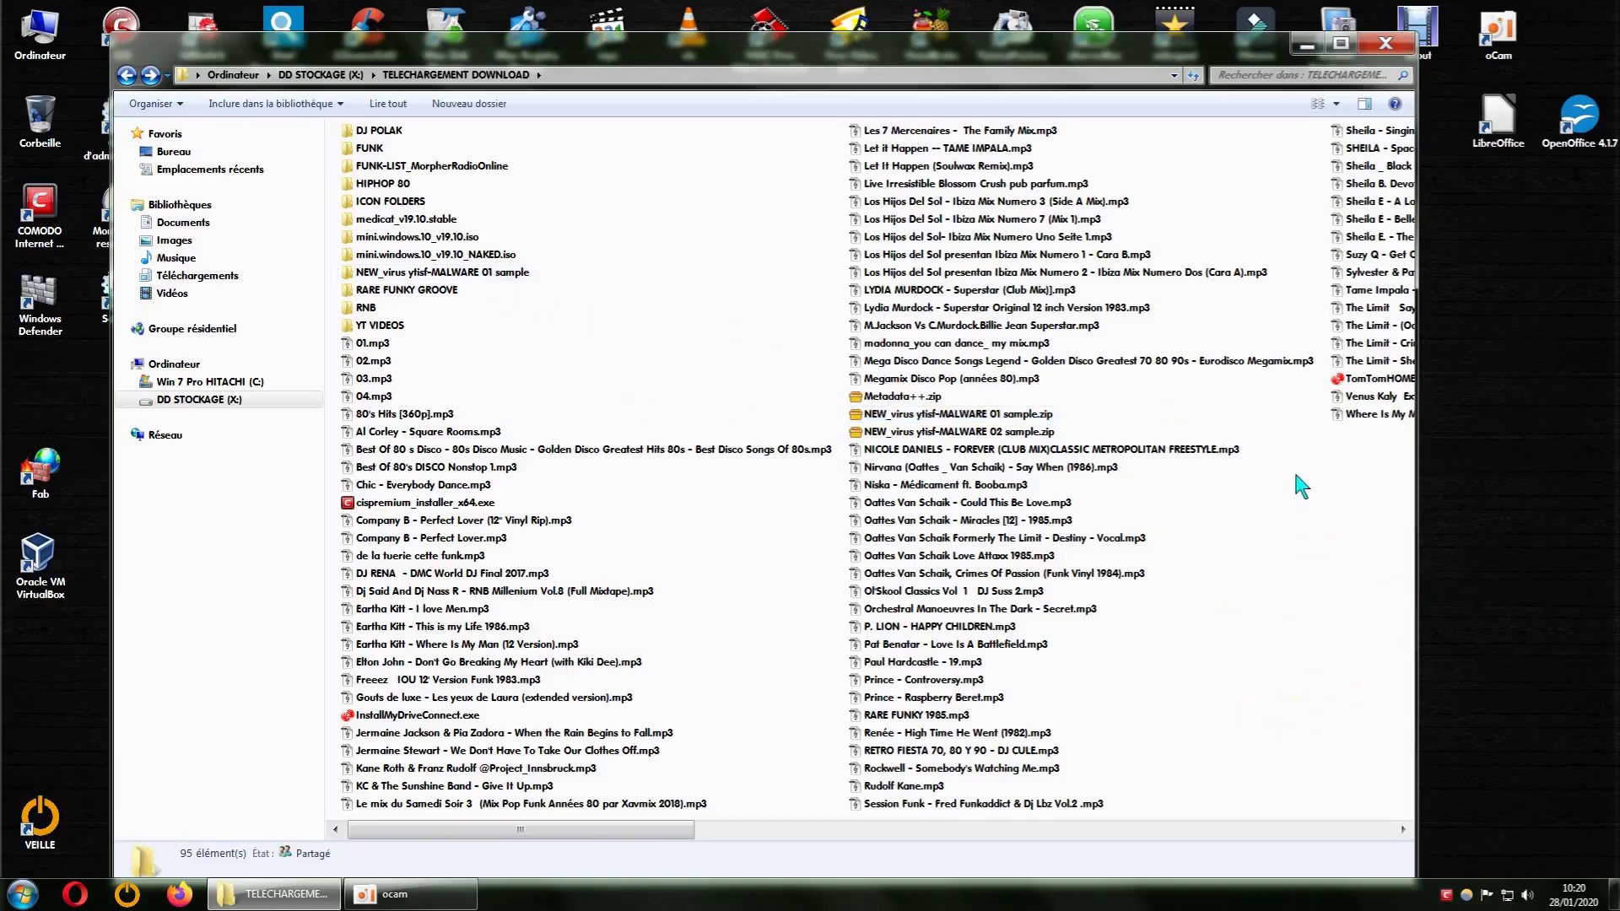
Step: Open the newly extracted NEW_virus ytisf-MALWARE 01 sample folder, quarantine 1002.exe reported as Malware@#3fuy0p8uuoubu and minimize the folder window
{"action": "double_click", "coordinate": [514, 275]}
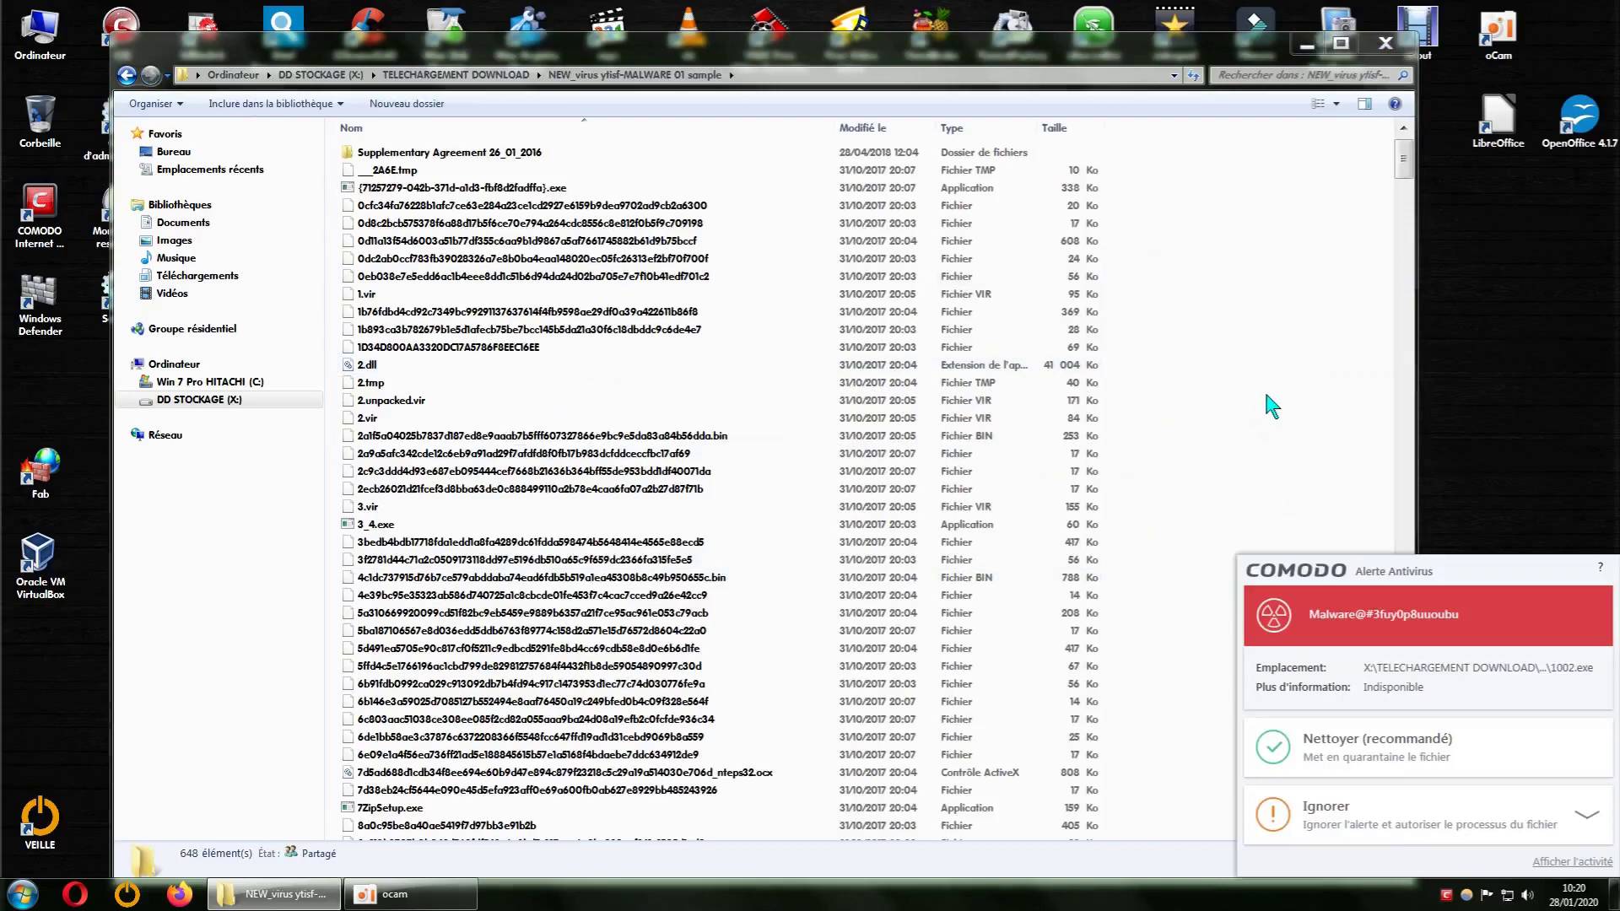
{"action": "left_click", "coordinate": [1318, 762]}
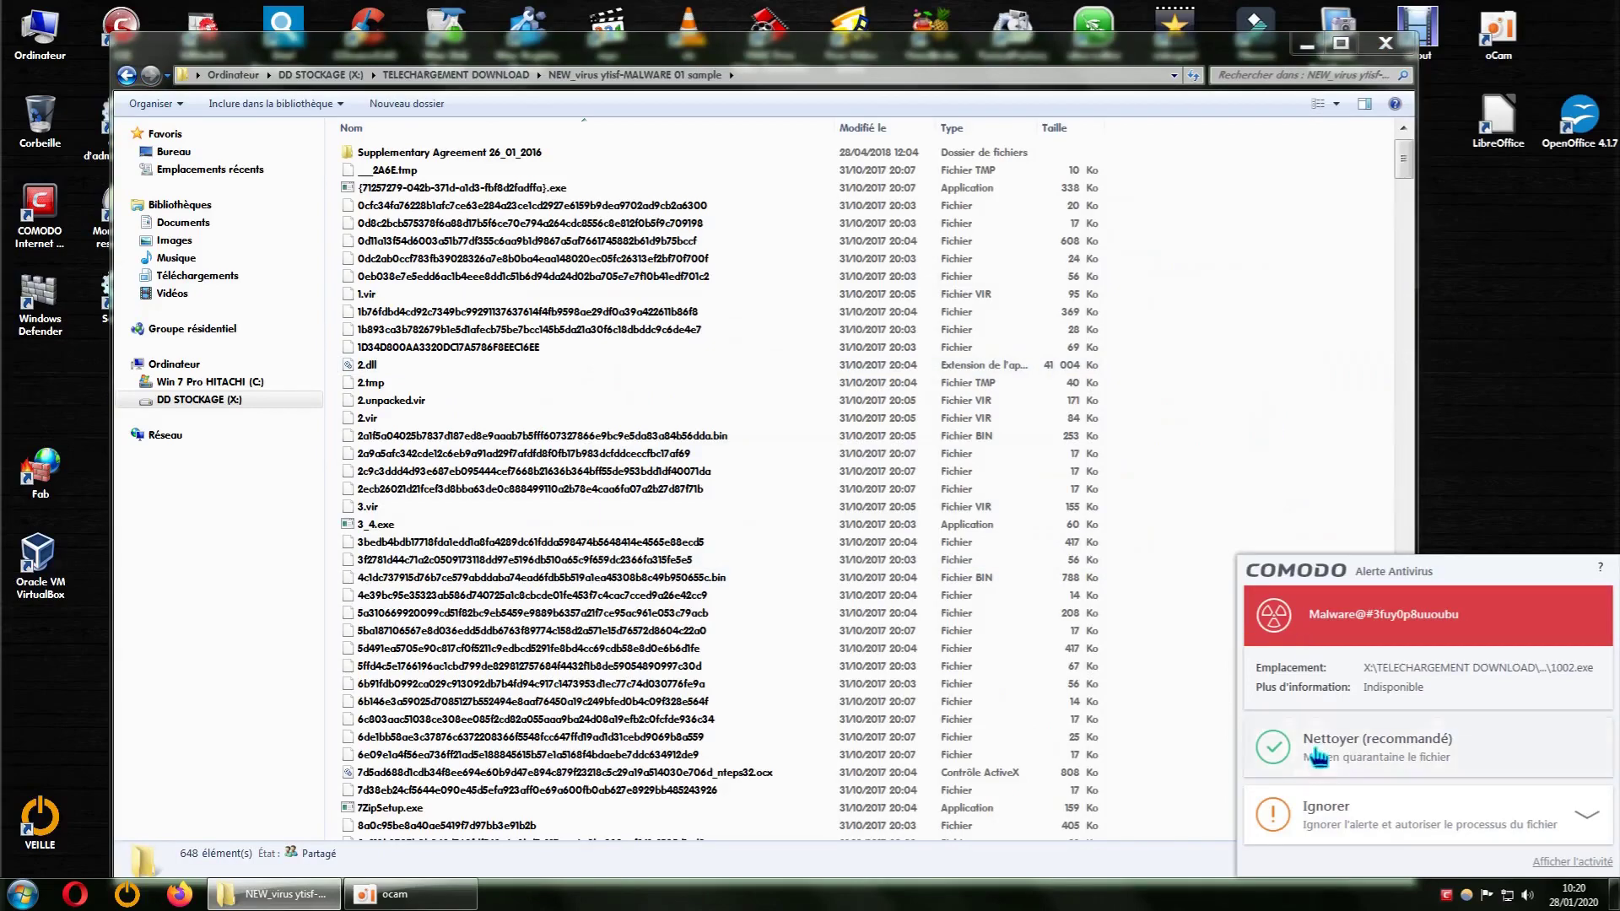
{"action": "left_click", "coordinate": [1318, 760]}
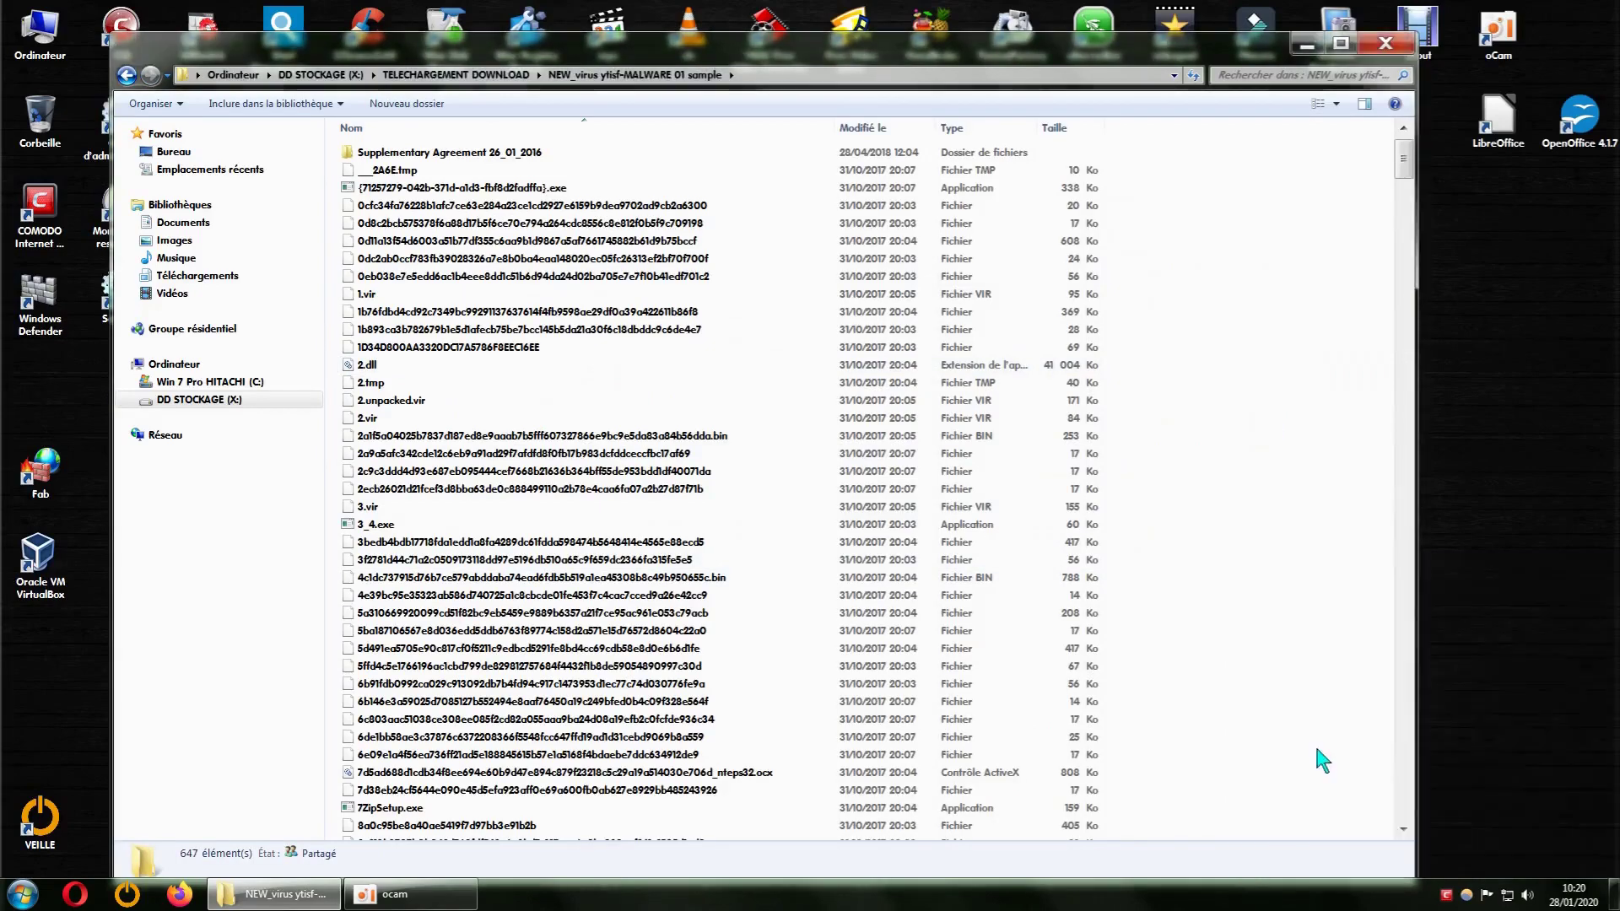
{"action": "left_click", "coordinate": [1308, 45]}
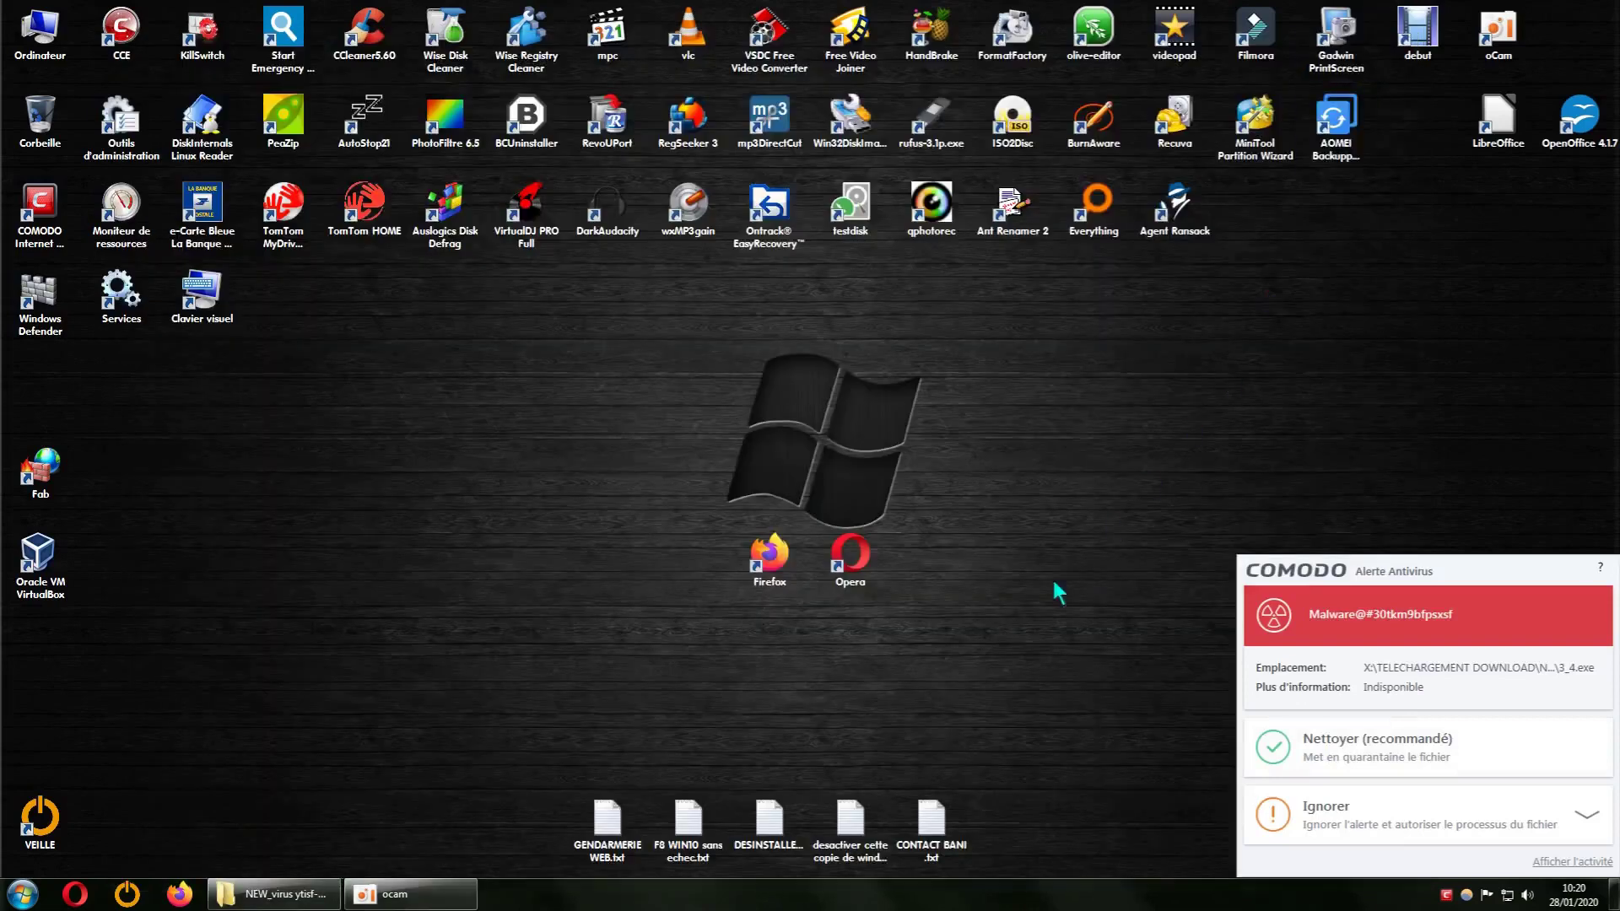